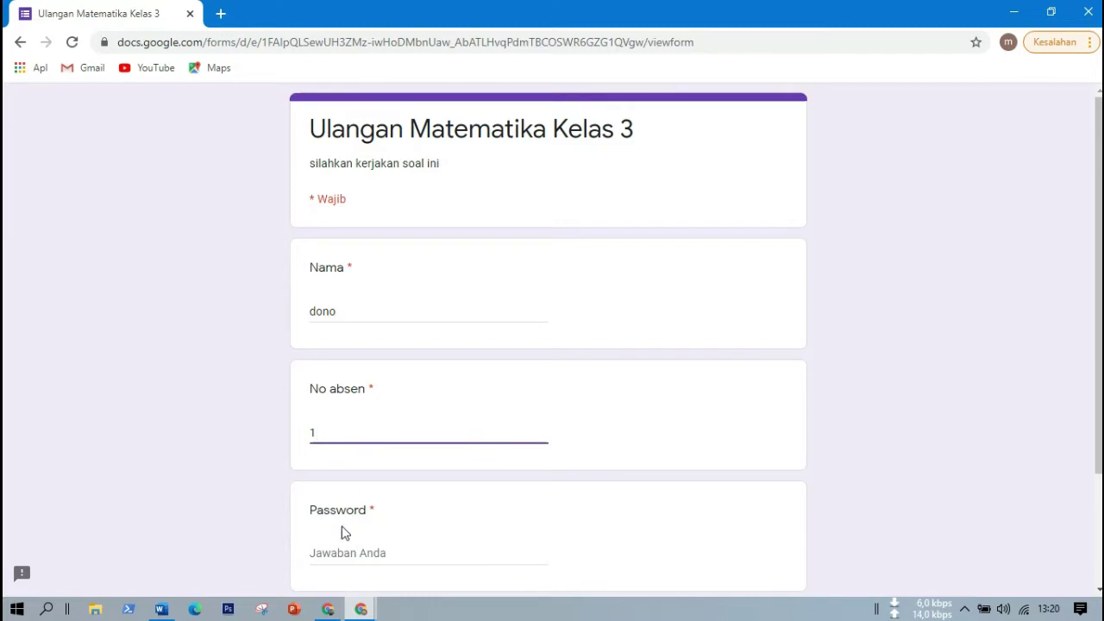
# Enter the quiz password on the first page and continue to the questions page.
pyautogui.click(368, 558)
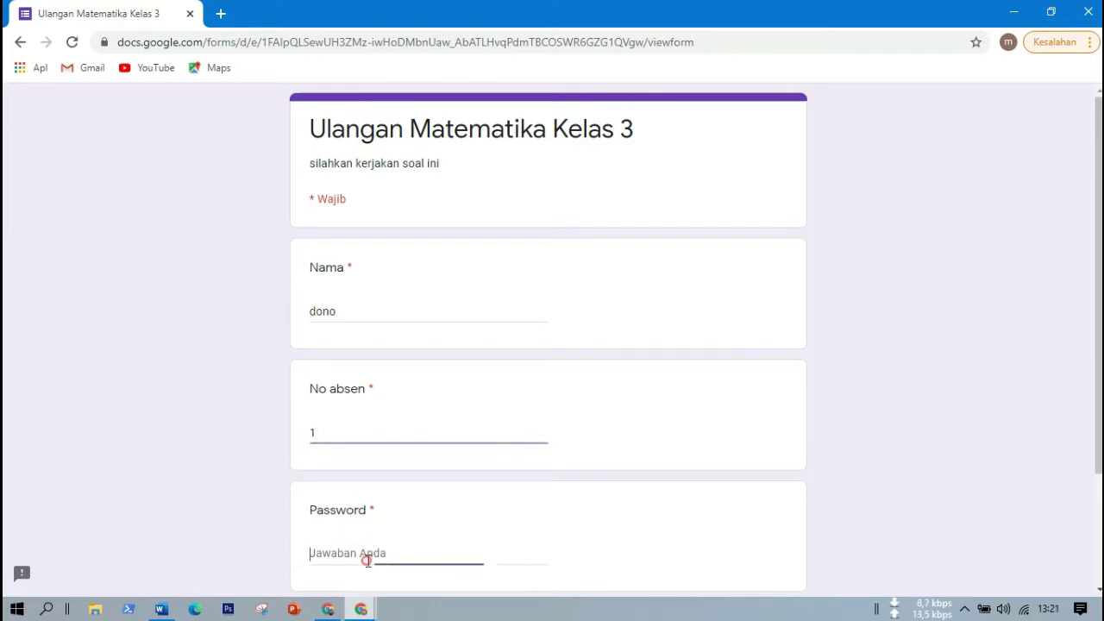
pyautogui.write('ul')
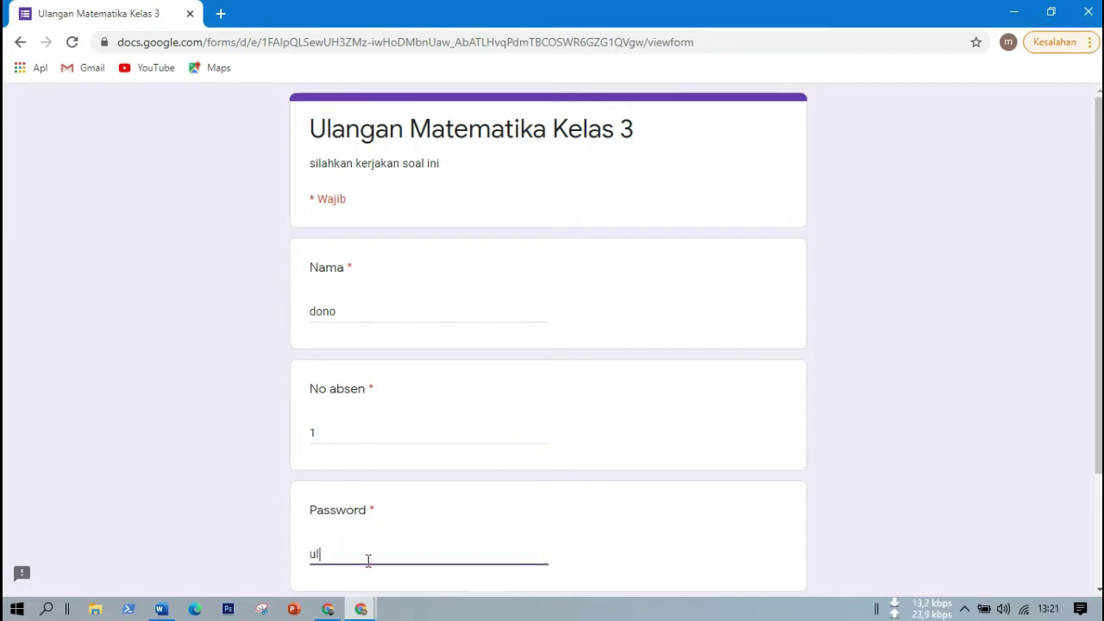
pyautogui.write('angan')
pyautogui.moveTo(1098, 291); pyautogui.dragTo(1098, 392)
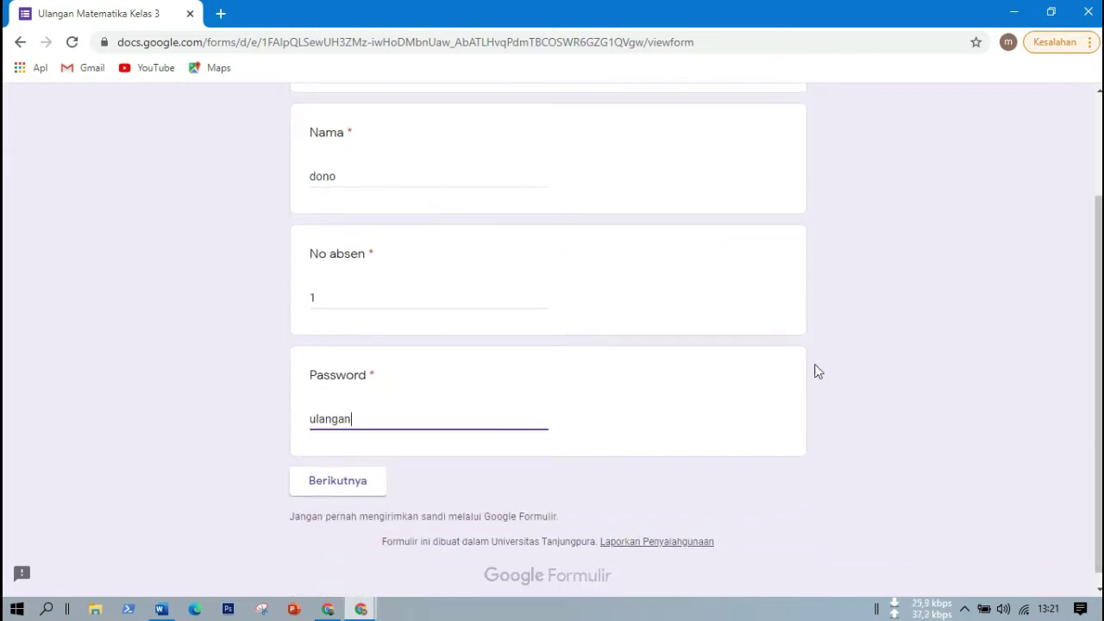
pyautogui.click(331, 485)
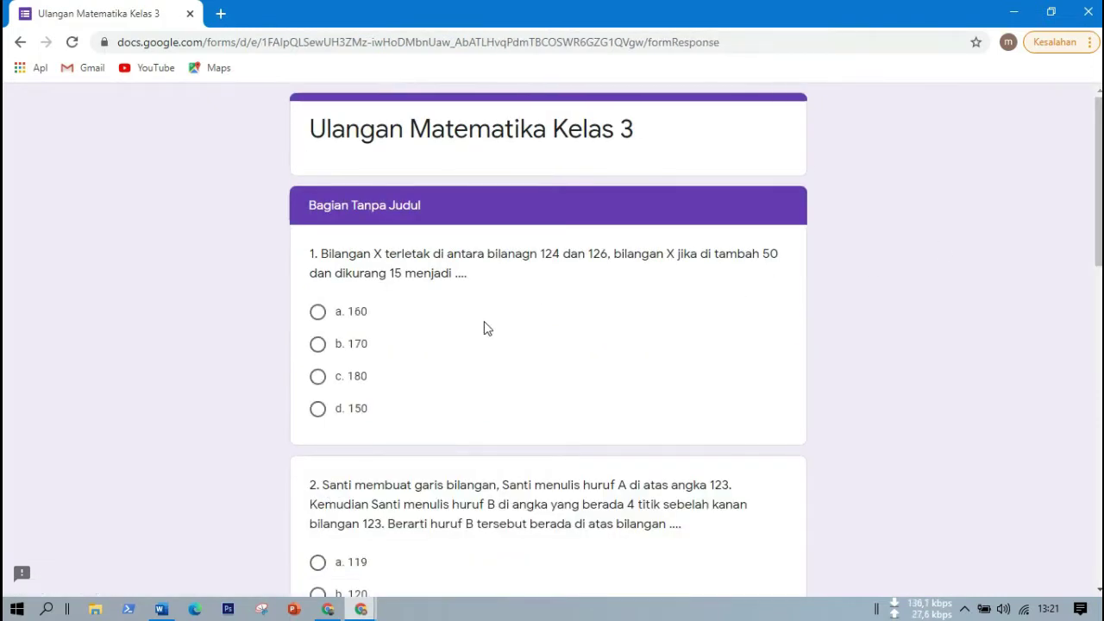
# Answer 160 for question 1, Rp. 6.300 for question 4, Rp. 13.000,00 for question 5, and submit.
pyautogui.click(340, 313)
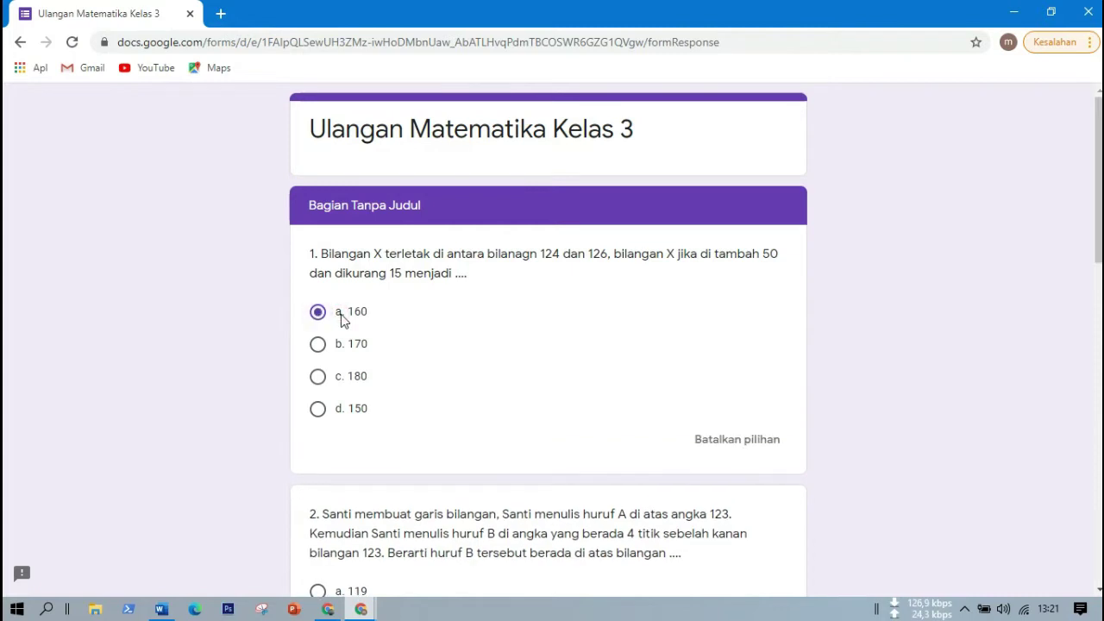
pyautogui.moveTo(1099, 250); pyautogui.dragTo(1065, 348)
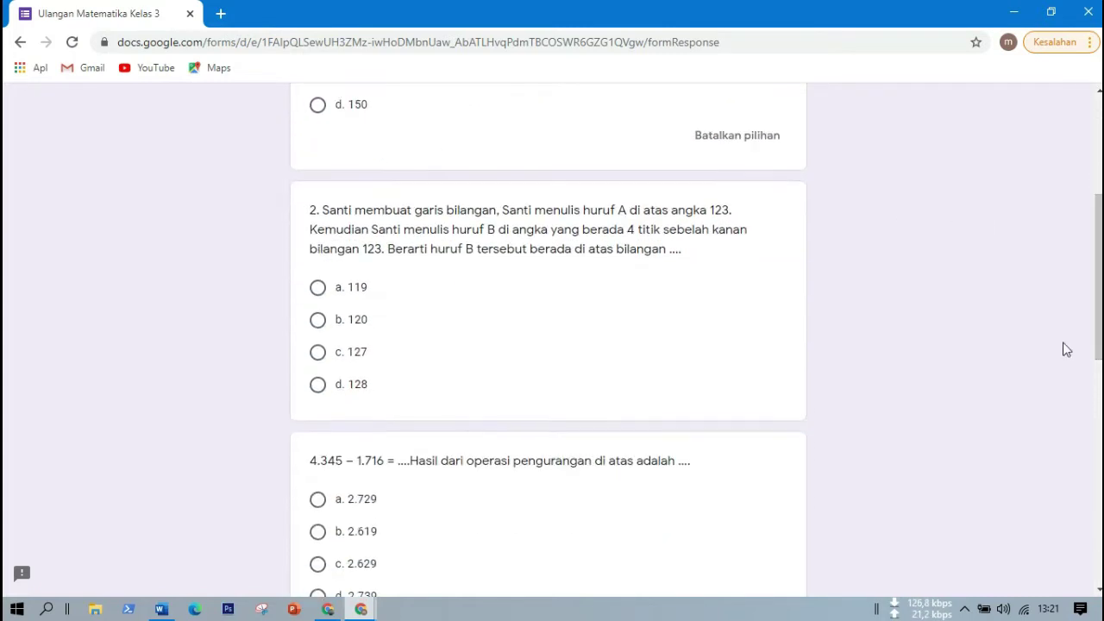
pyautogui.scroll(-4, 568, 396)
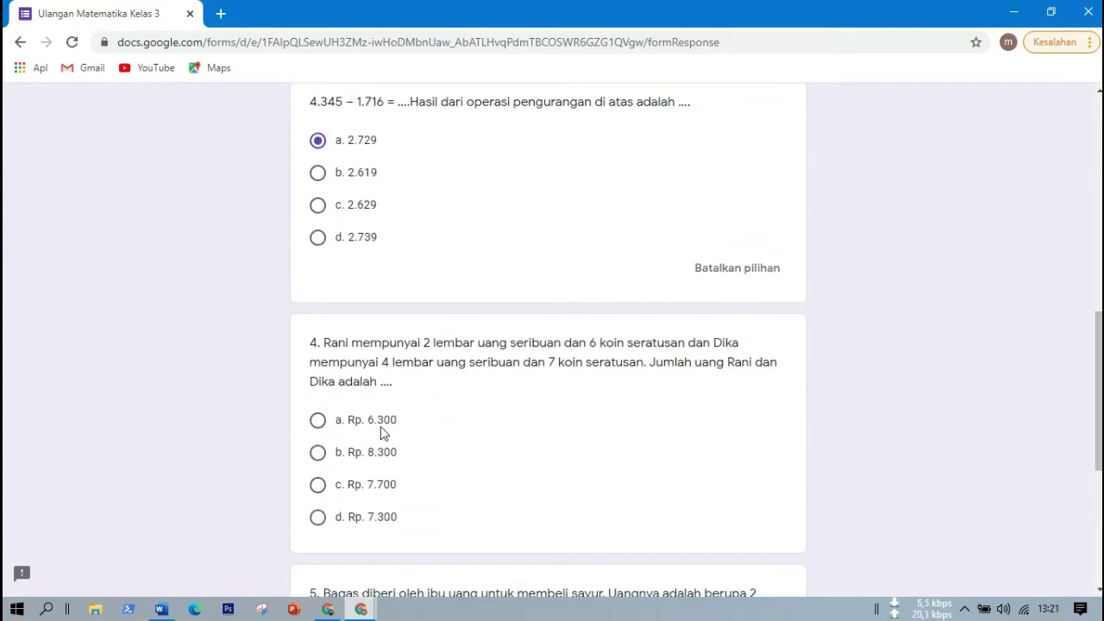
pyautogui.click(376, 423)
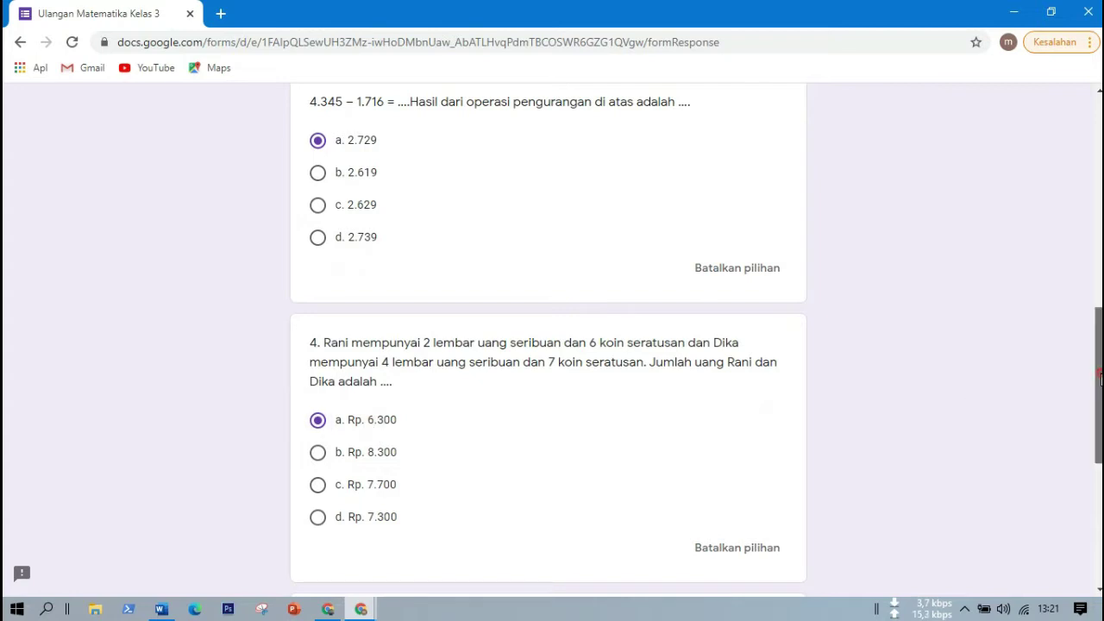
pyautogui.scroll(-3, 1101, 380)
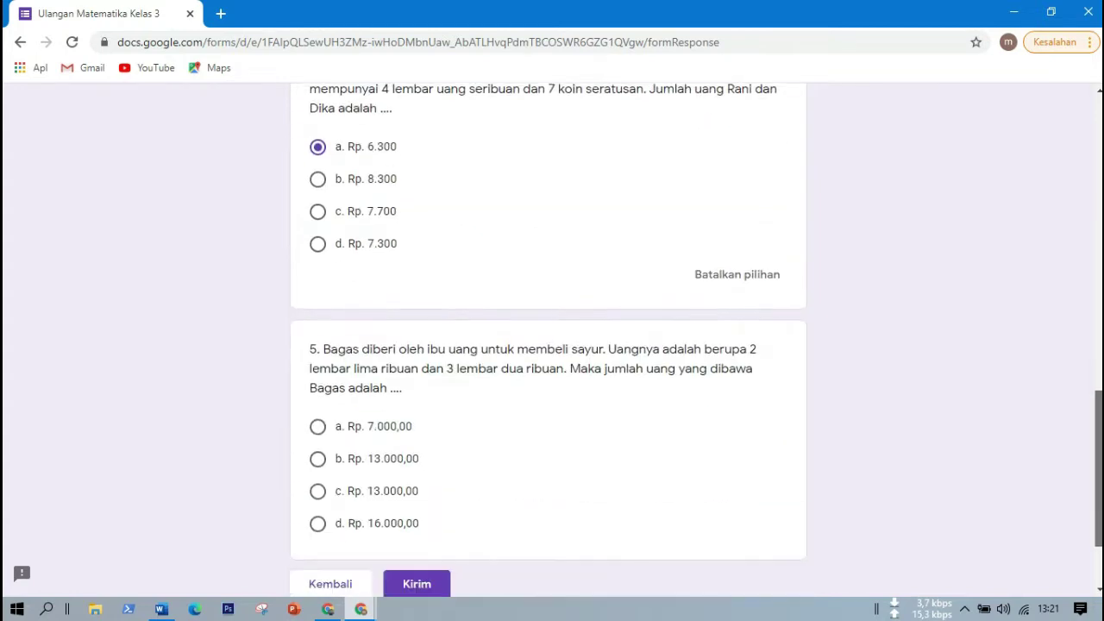
pyautogui.click(397, 476)
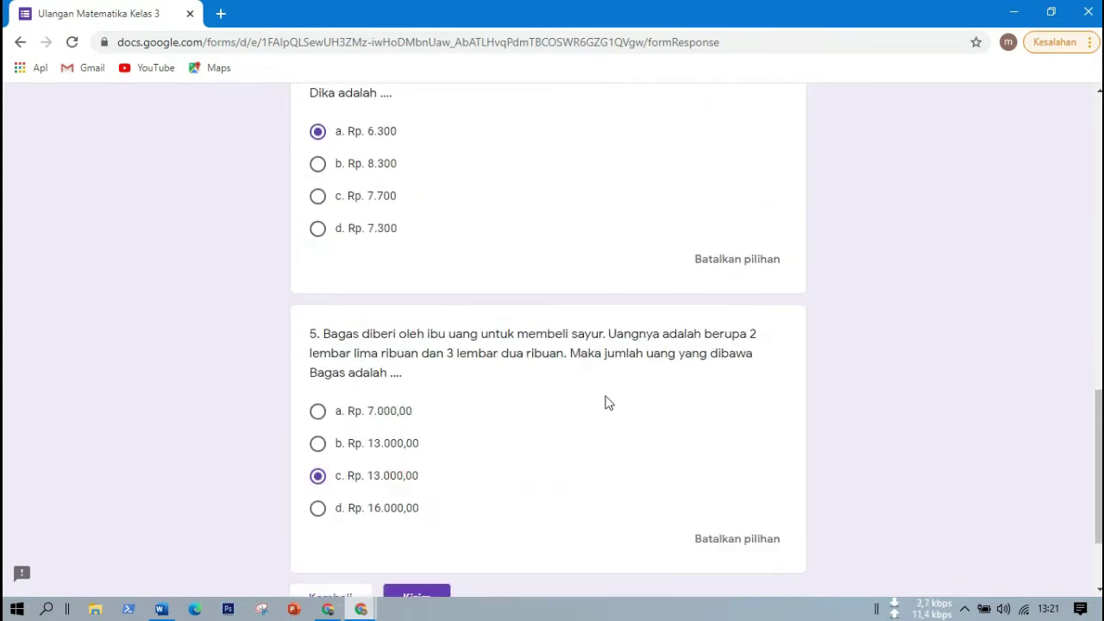
pyautogui.scroll(-2, 1041, 481)
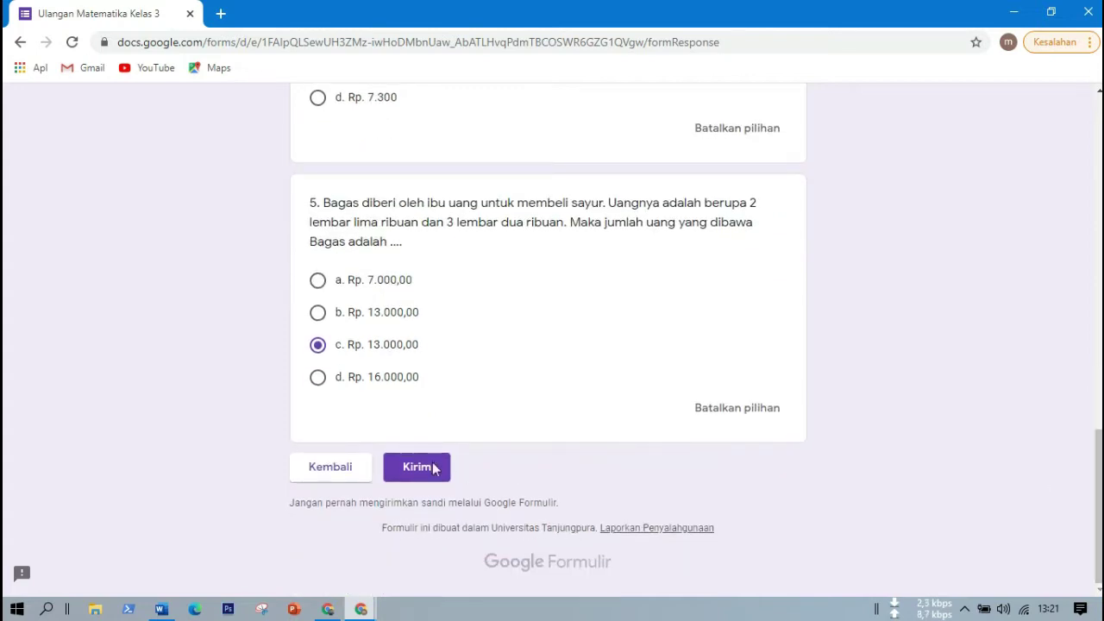
pyautogui.click(403, 464)
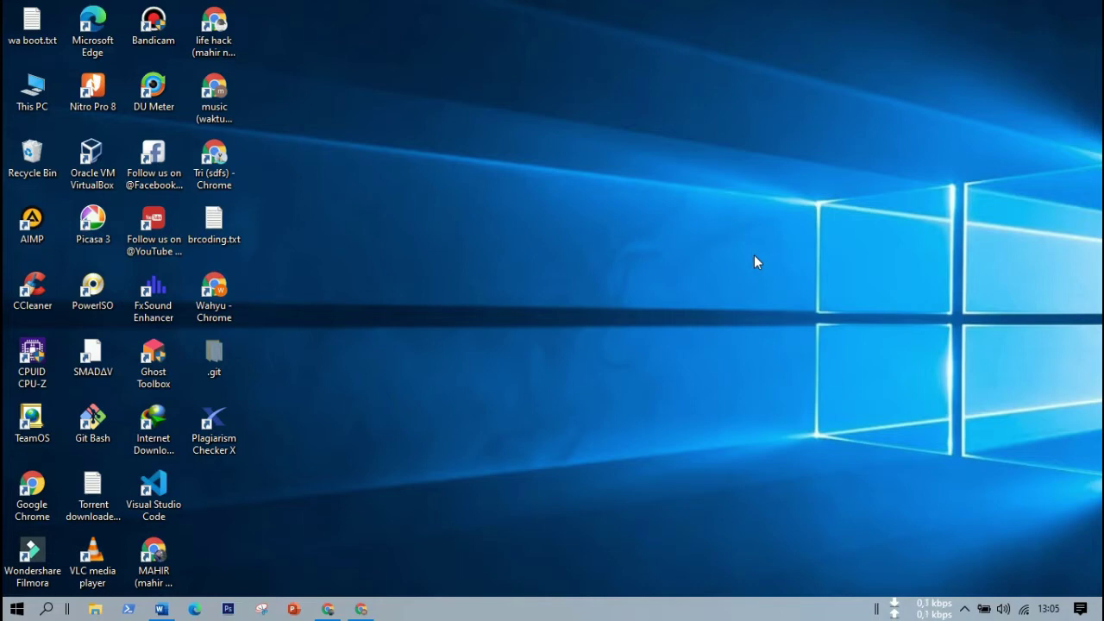
# Bring up a Chrome window showing the Google homepage from the taskbar.
pyautogui.click(328, 608)
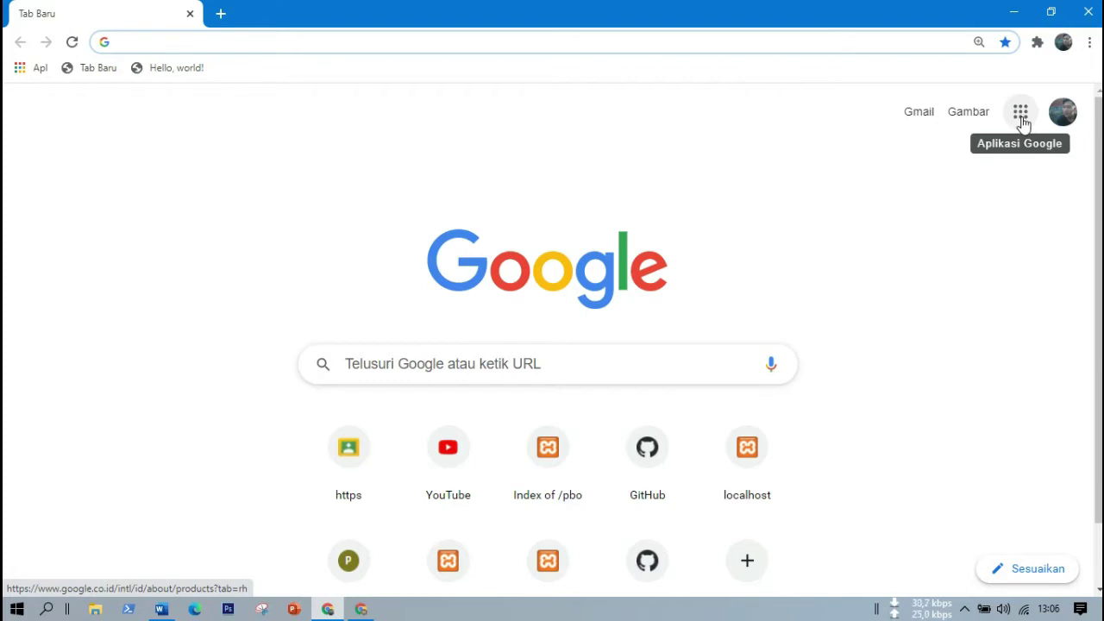
# Go to Google Drive and create a new folder named 'ulangan mtk'.
pyautogui.click(1021, 120)
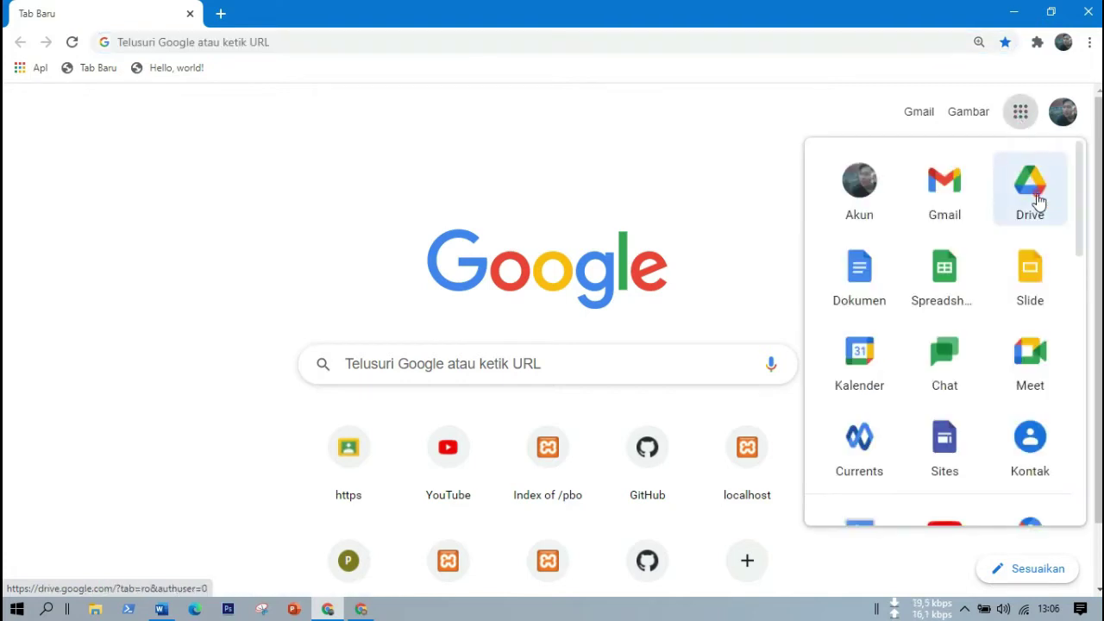
pyautogui.click(1040, 201)
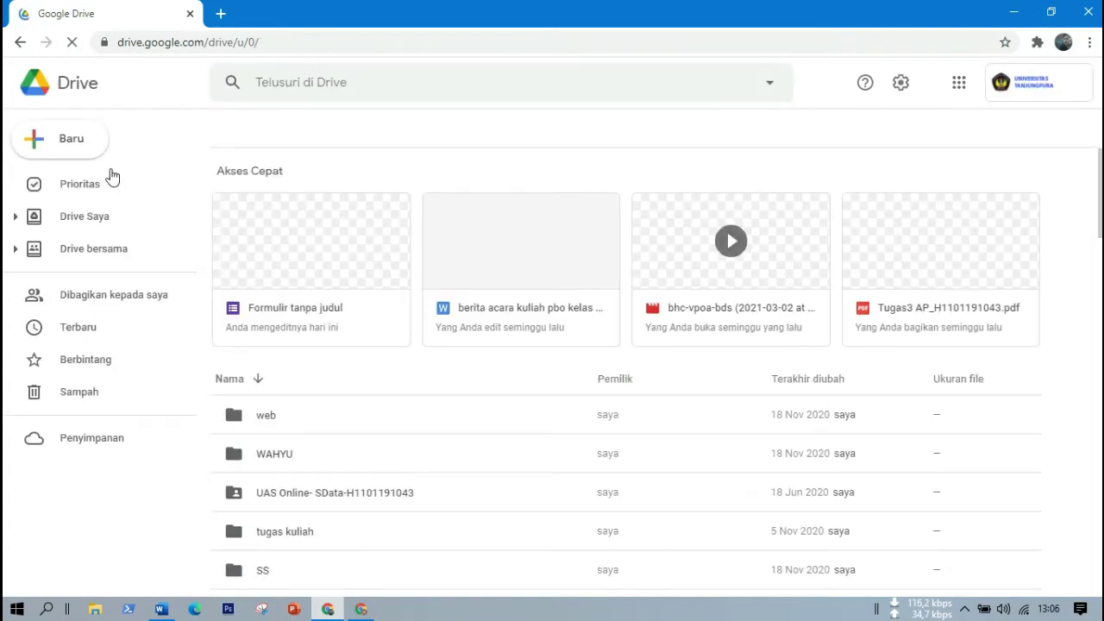
pyautogui.click(63, 145)
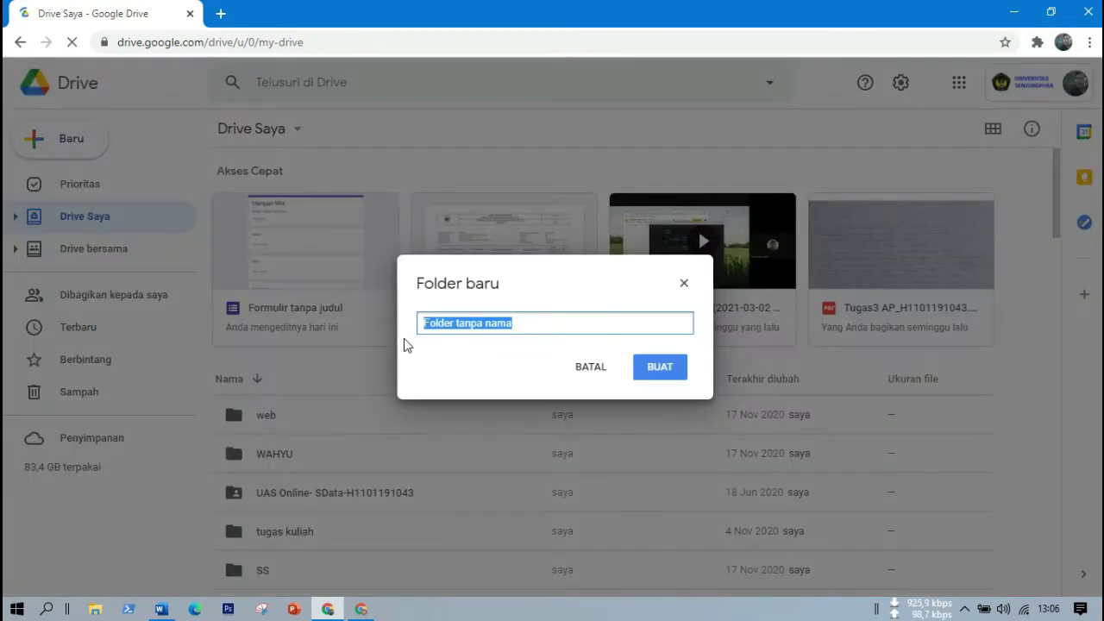
pyautogui.press('BackSpace')
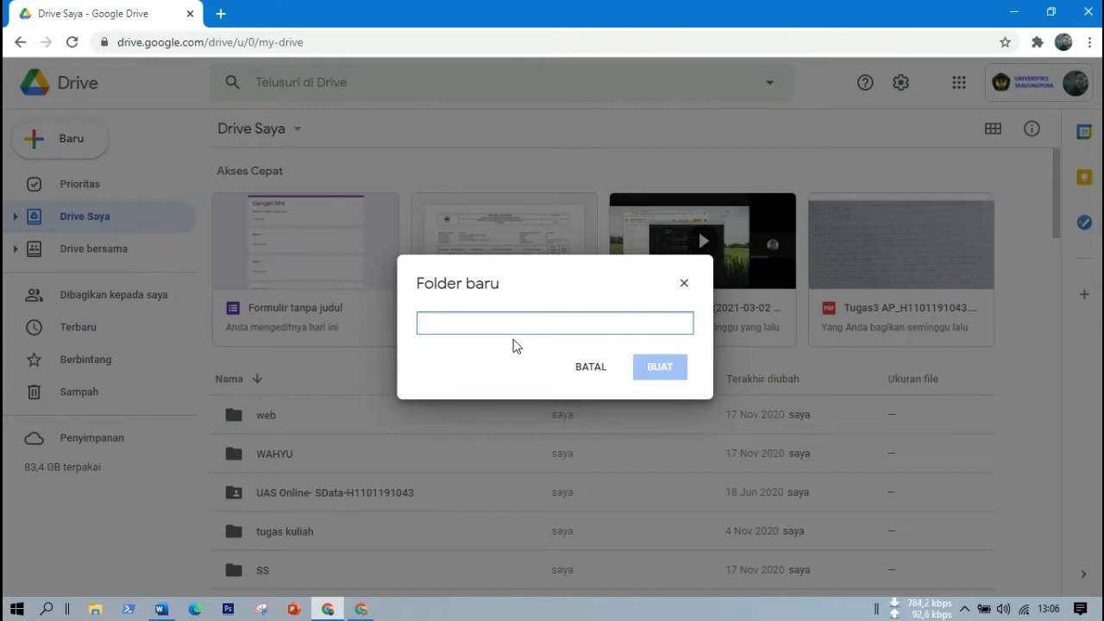
pyautogui.write('ul')
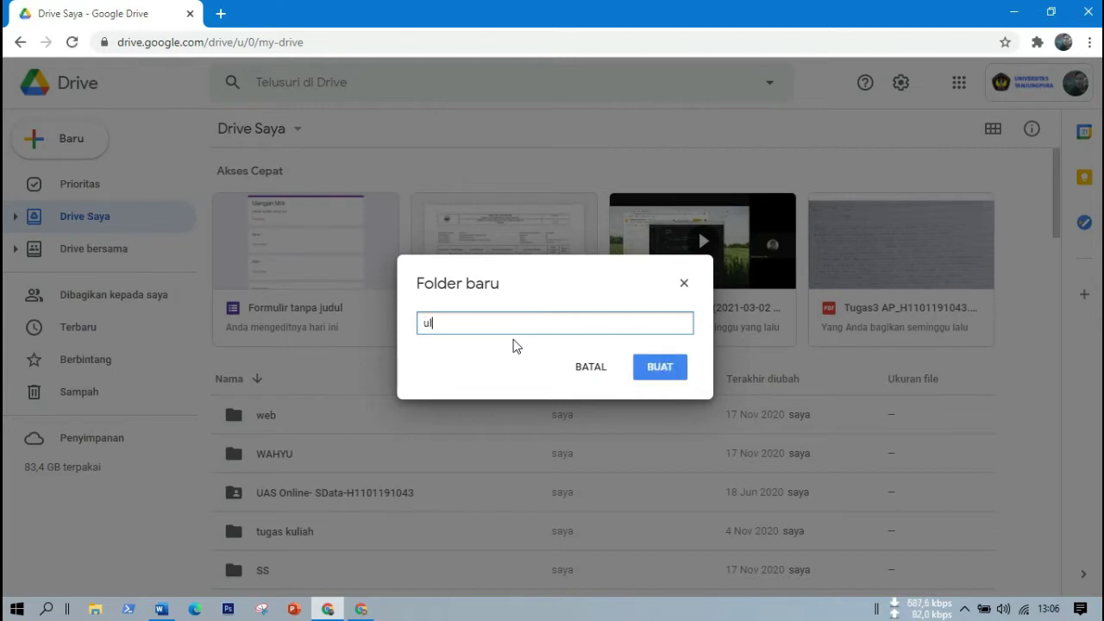
pyautogui.write('angan mtk')
pyautogui.click(665, 369)
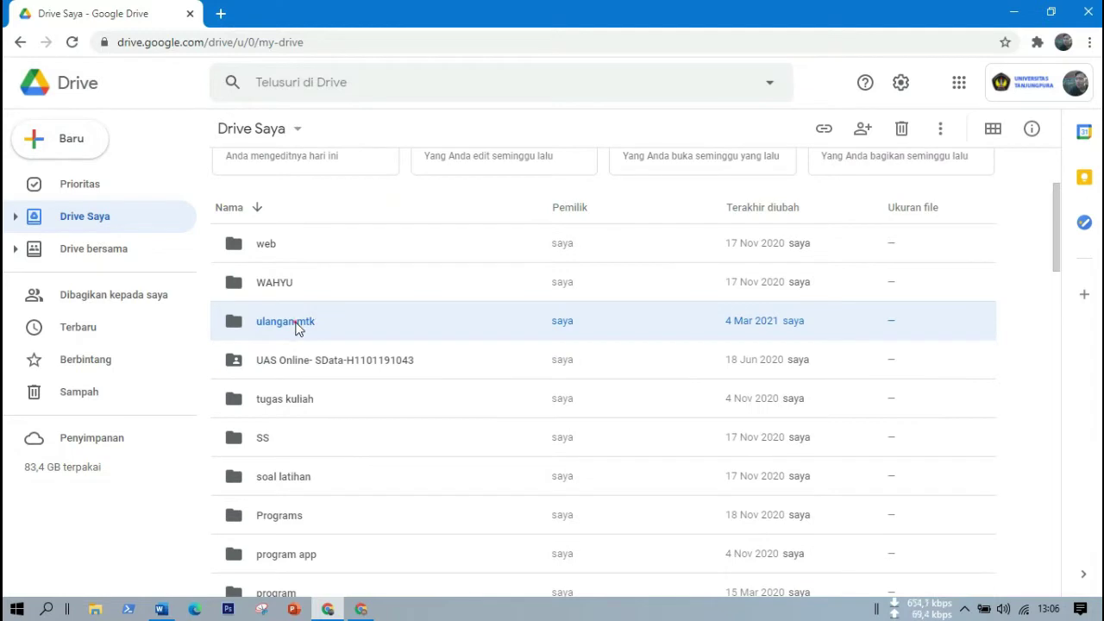
# Open the 'ulangan mtk' folder and create a new Google Form inside it.
pyautogui.doubleClick(296, 321)
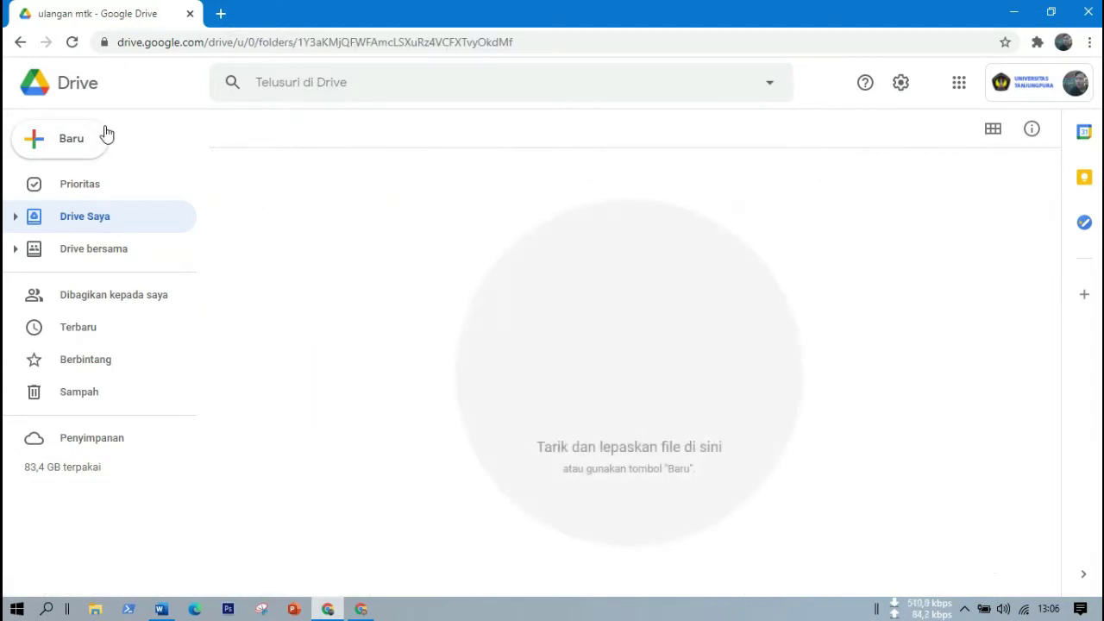
pyautogui.click(67, 138)
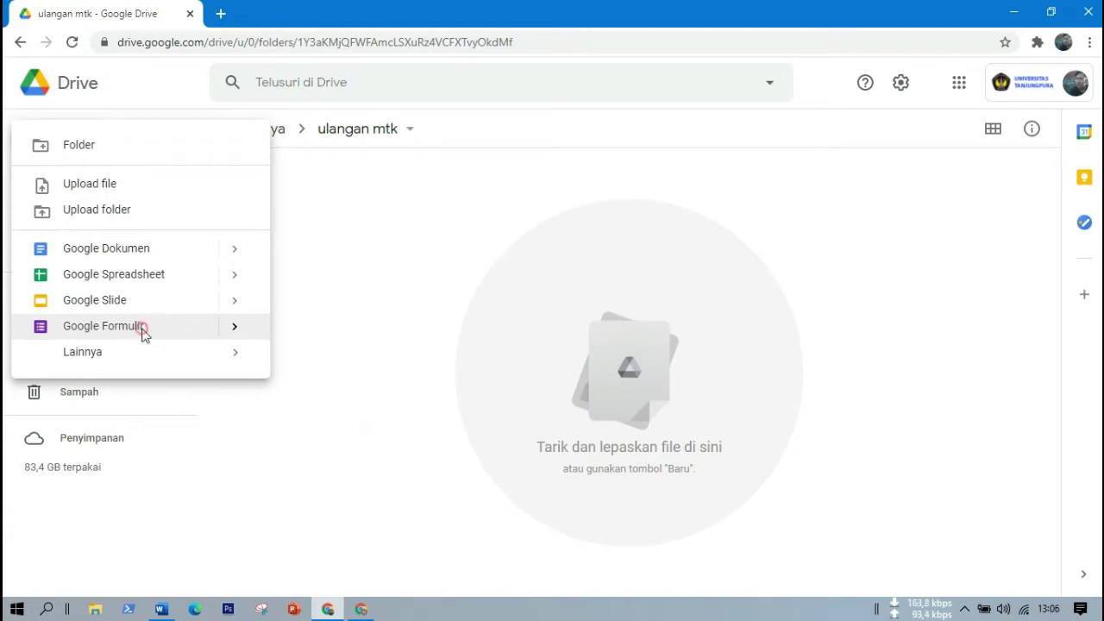
pyautogui.click(143, 335)
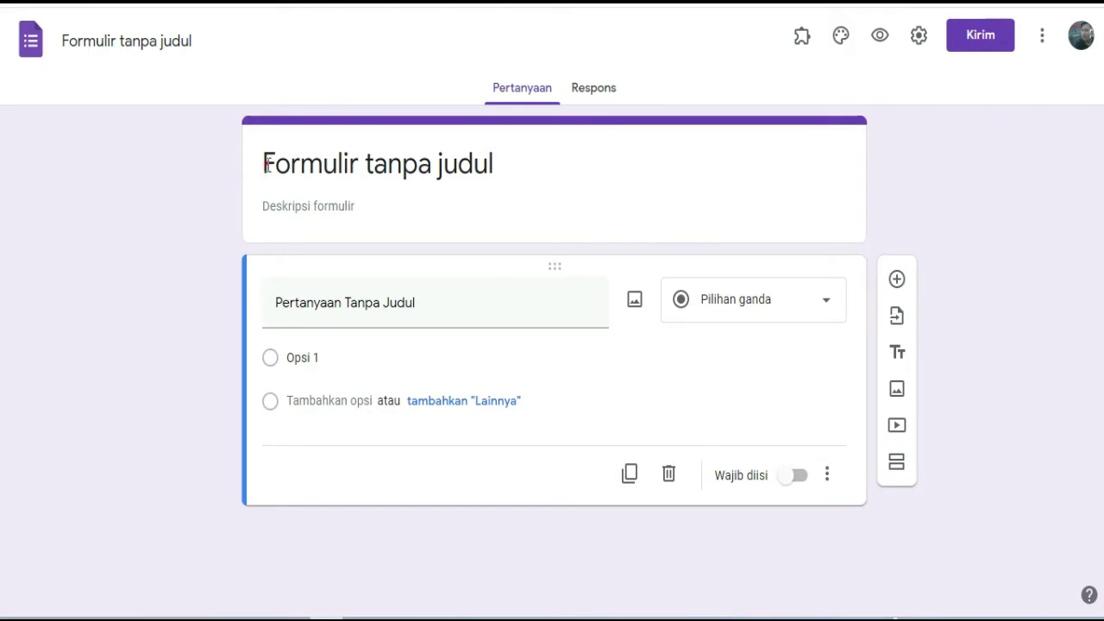
# Retitle the form 'Ulangan Matematika Kelas 3'.
pyautogui.moveTo(265, 166); pyautogui.dragTo(524, 146)
pyautogui.press('BackSpace')
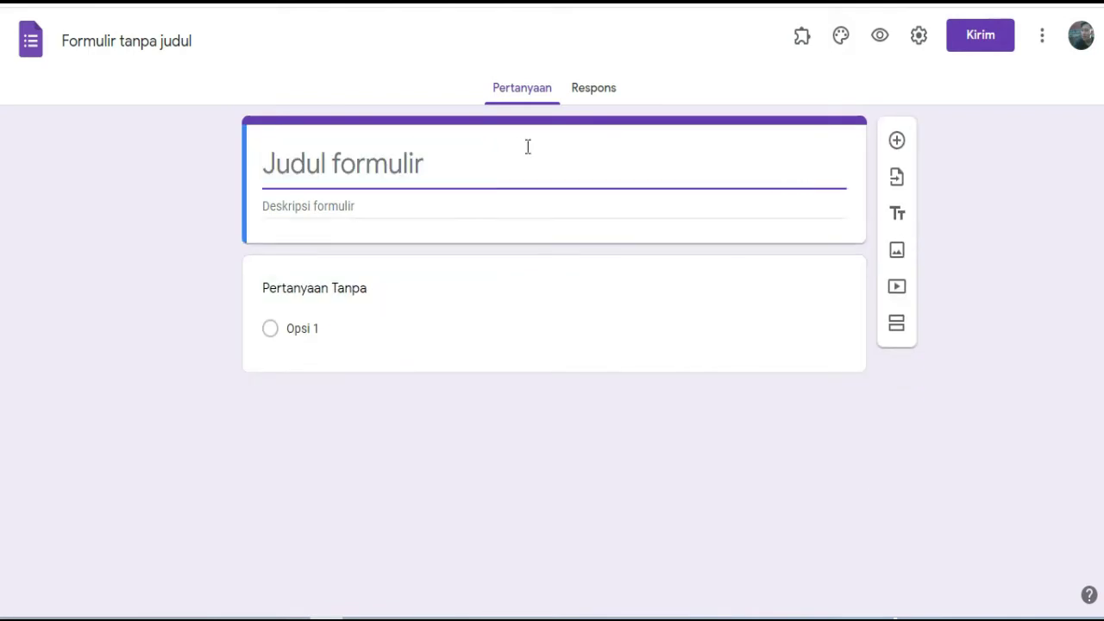
pyautogui.write('U')
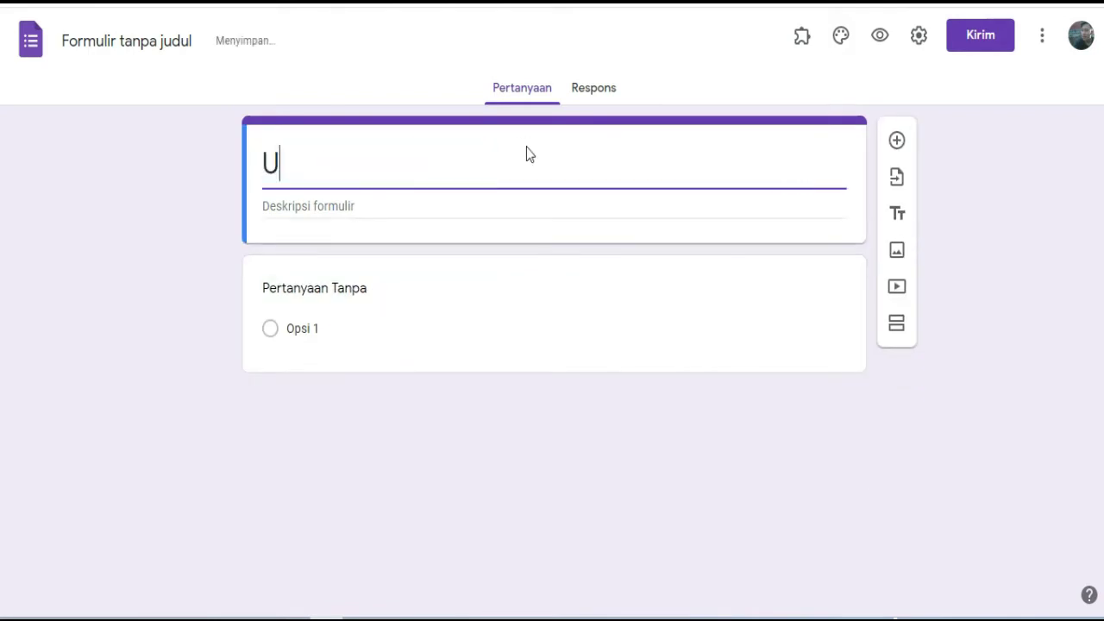
pyautogui.write('Iangan ')
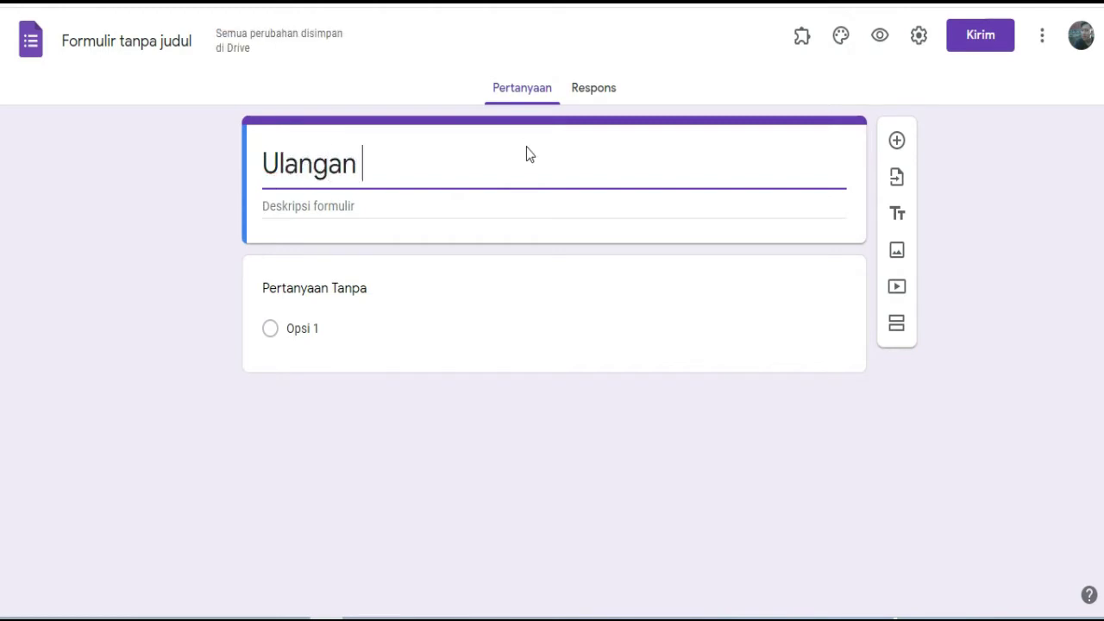
pyautogui.write('Matema')
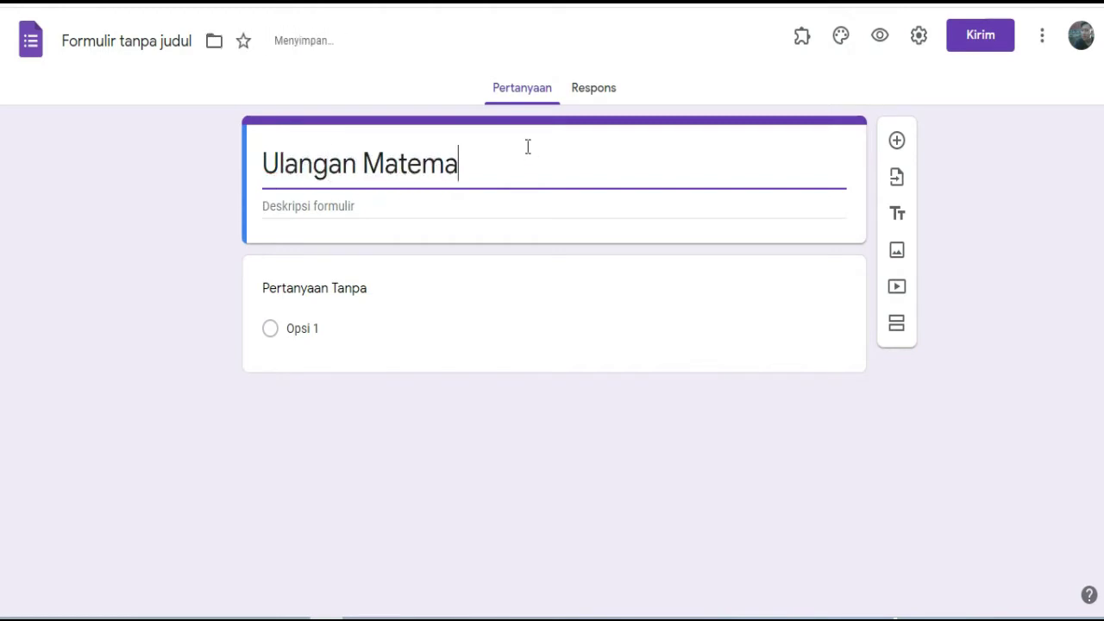
pyautogui.write('tika Kelas 3')
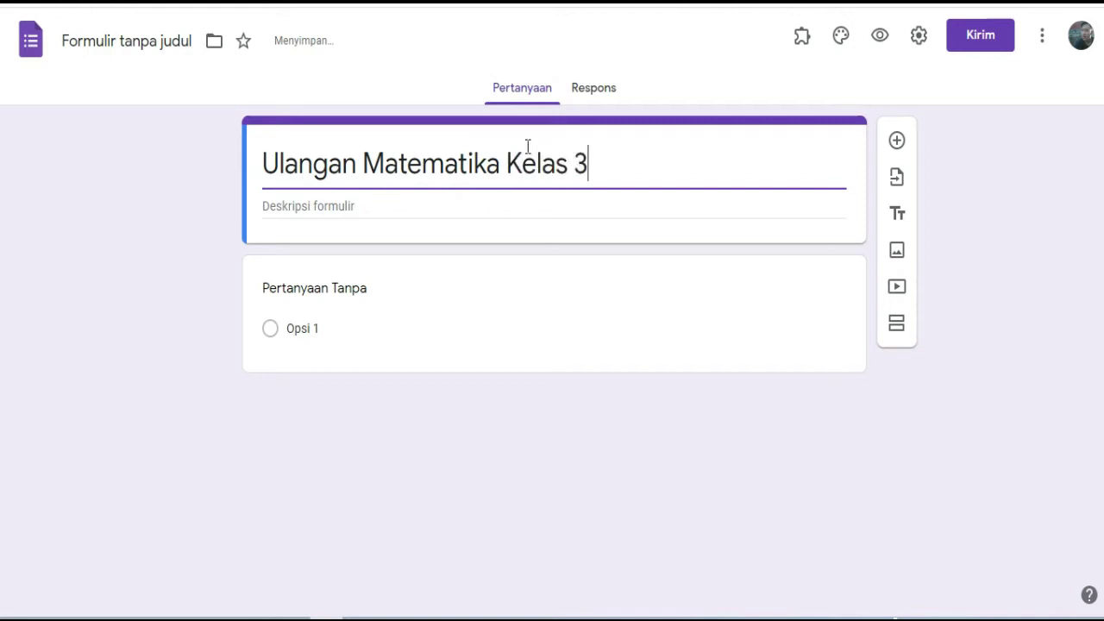
# Add the description 'silahkan kerjakan soal ini' and add a new question.
pyautogui.click(404, 207)
pyautogui.write('s')
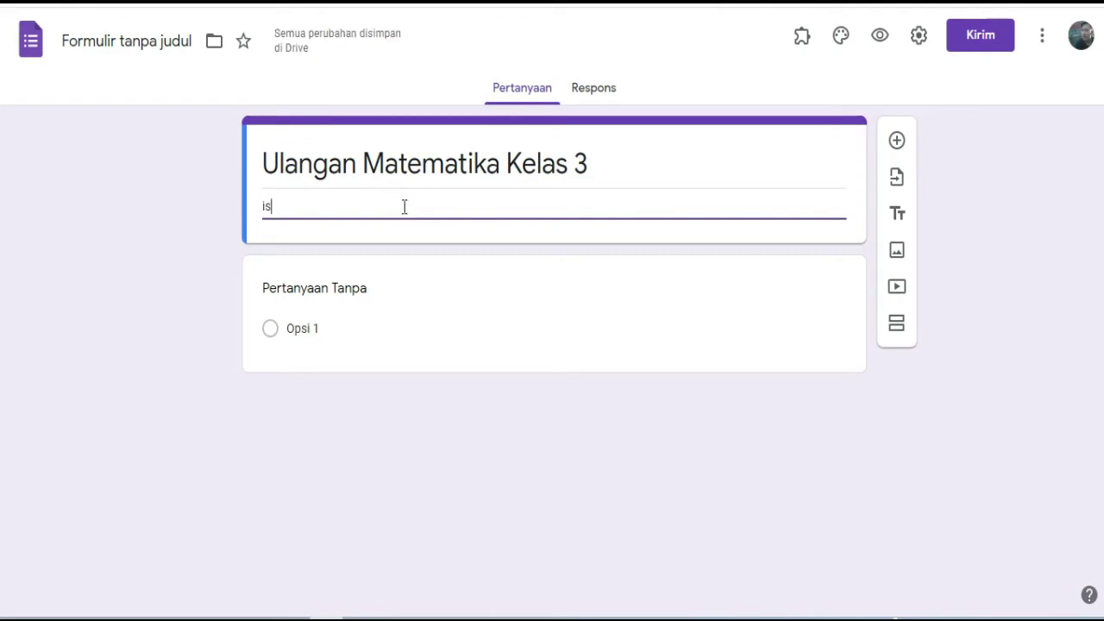
pyautogui.press('BackSpace')
pyautogui.write('sil')
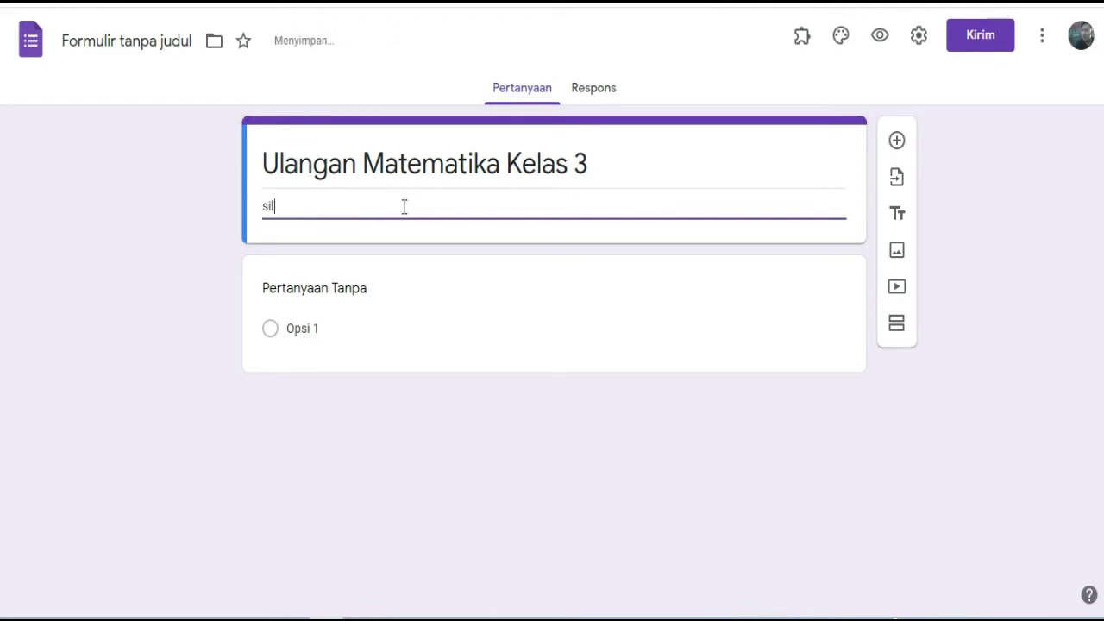
pyautogui.write('ahkan ke')
pyautogui.write('jakan')
pyautogui.press('BackSpace')
pyautogui.press('BackSpace')
pyautogui.press('BackSpace')
pyautogui.press('BackSpace')
pyautogui.press('BackSpace')
pyautogui.write('rjakan ')
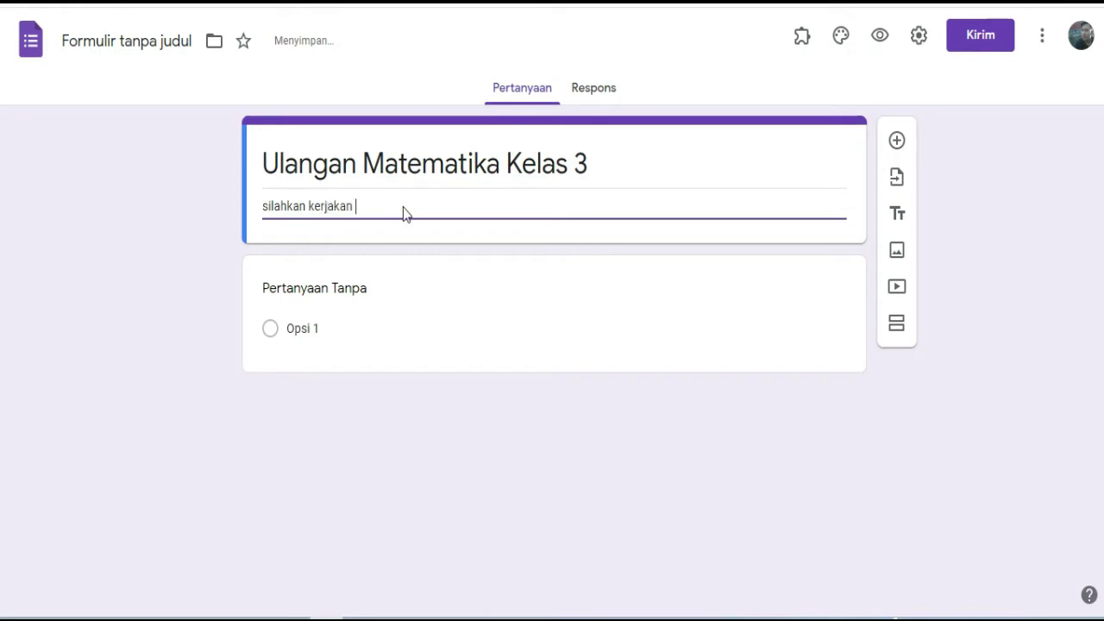
pyautogui.write('soal ini')
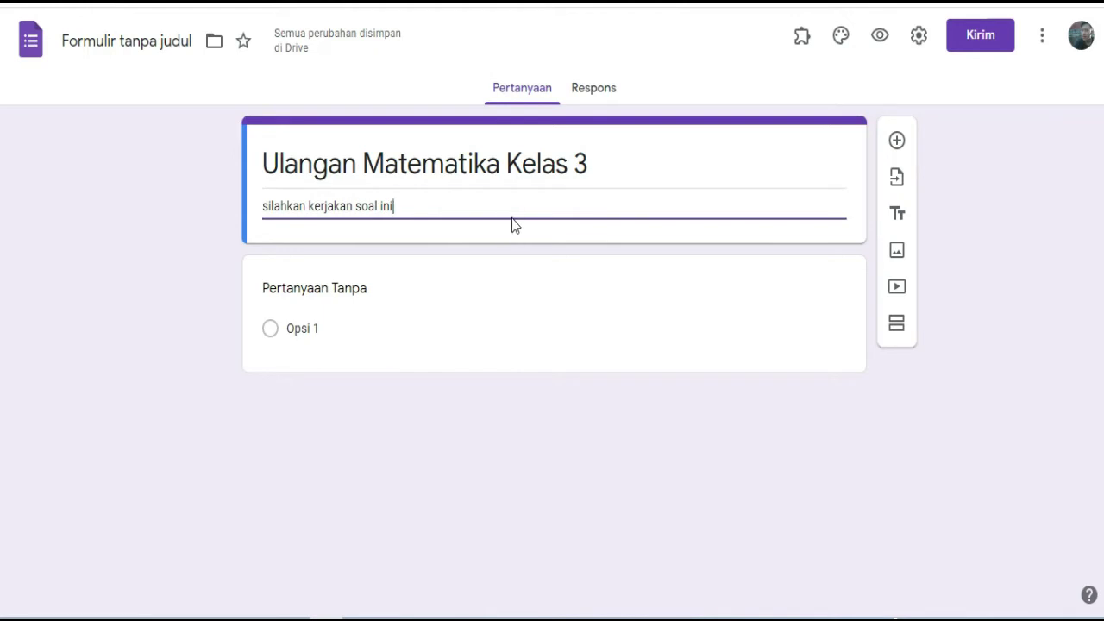
pyautogui.click(897, 143)
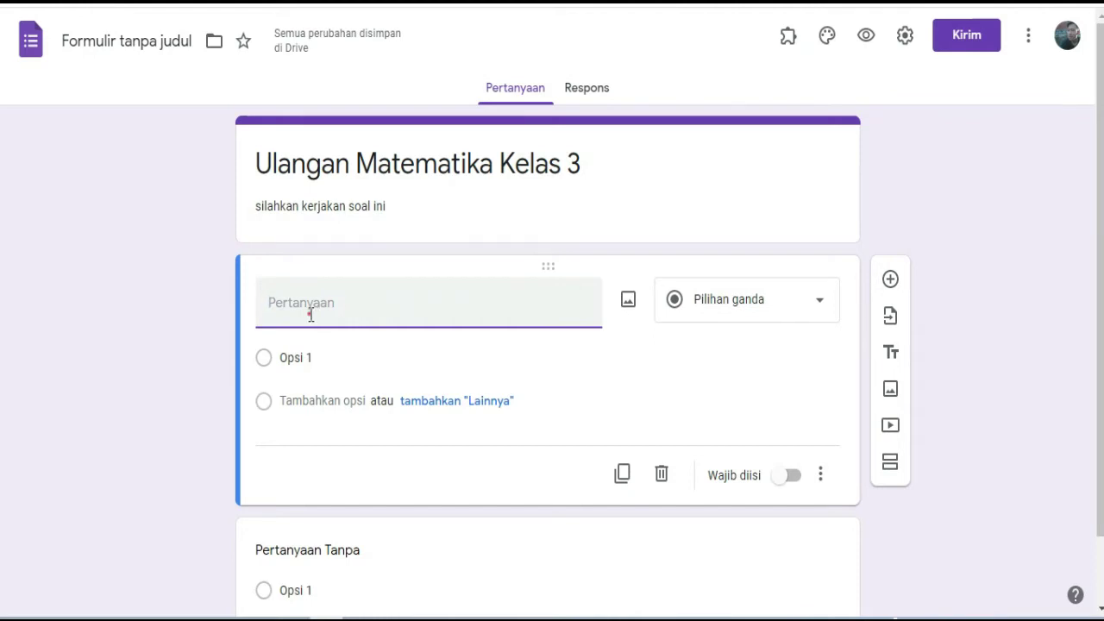
# Title the first question 'Nama' as a short answer and mark it required.
pyautogui.write('Nama')
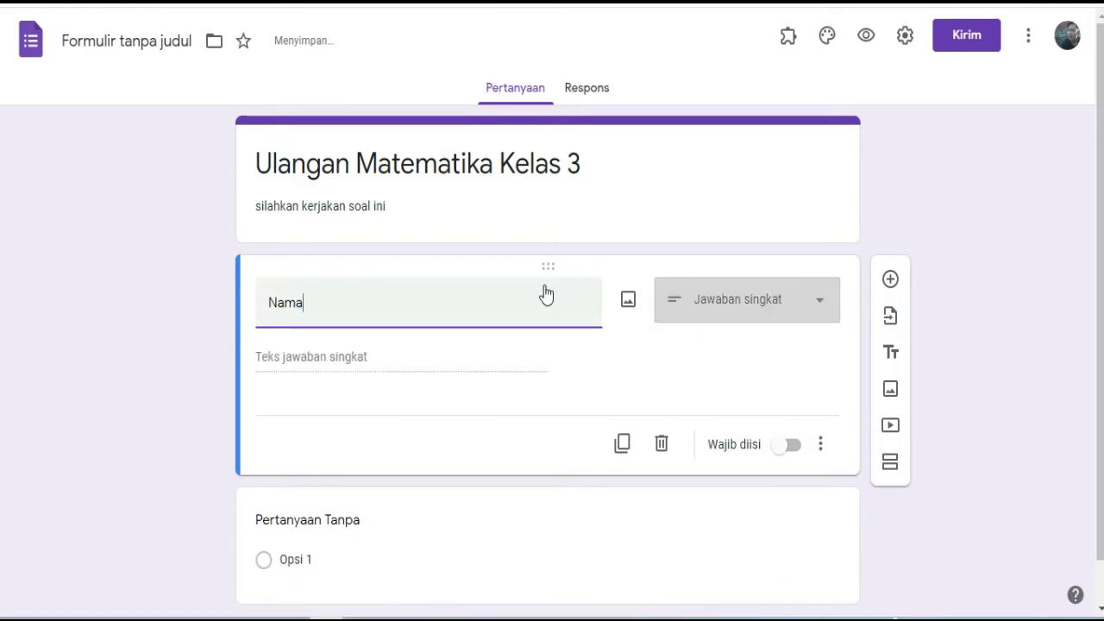
pyautogui.click(788, 448)
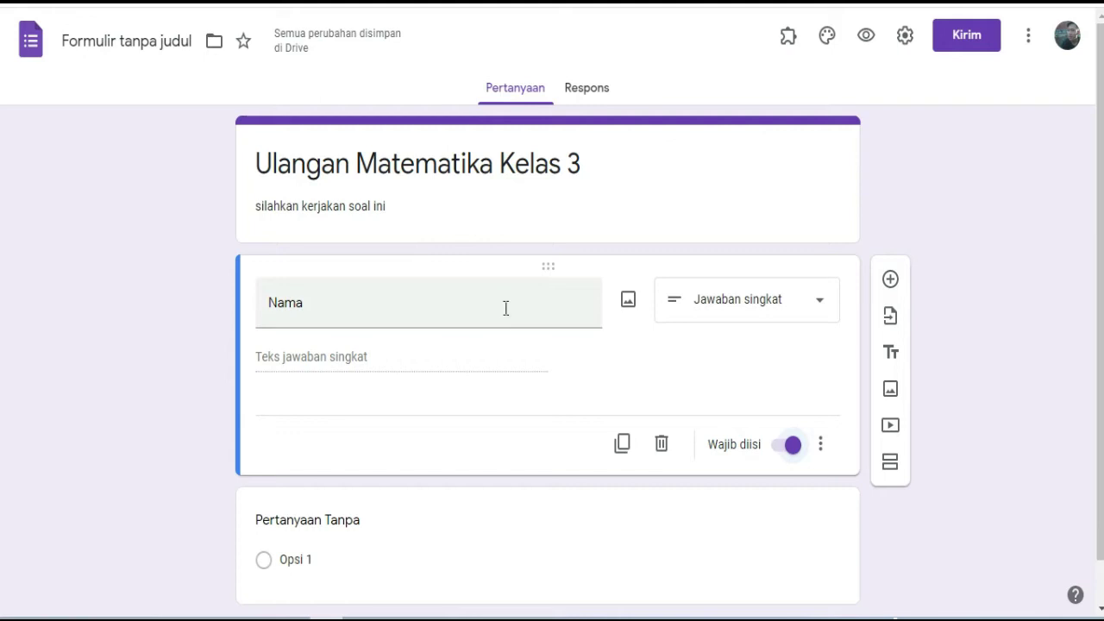
# Add a required short-answer question 'No absen' below Nama.
pyautogui.click(889, 281)
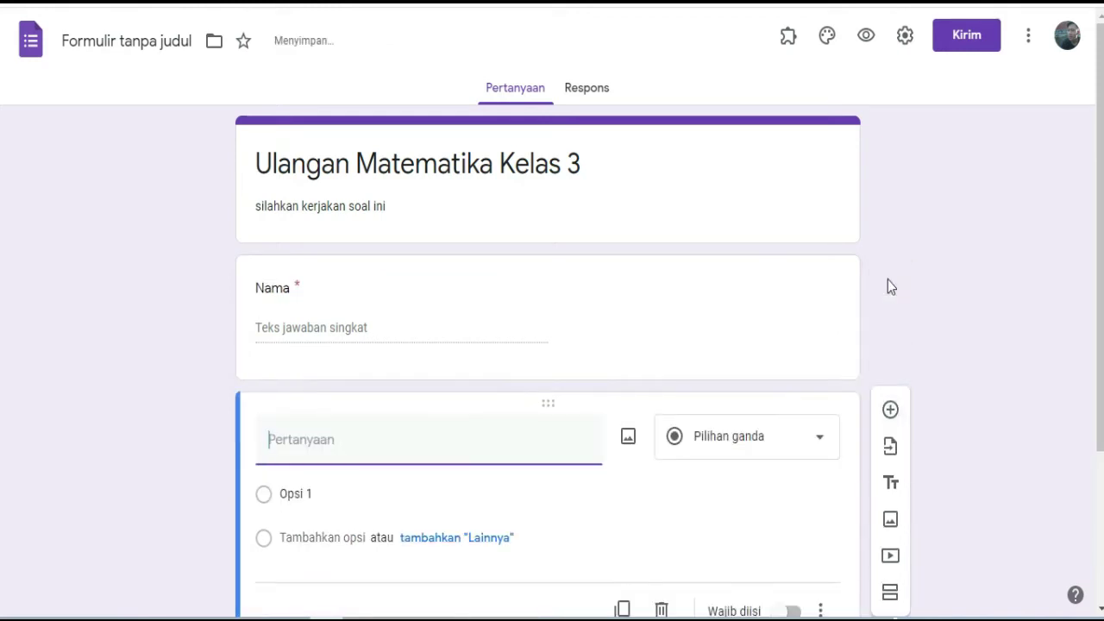
pyautogui.click(296, 438)
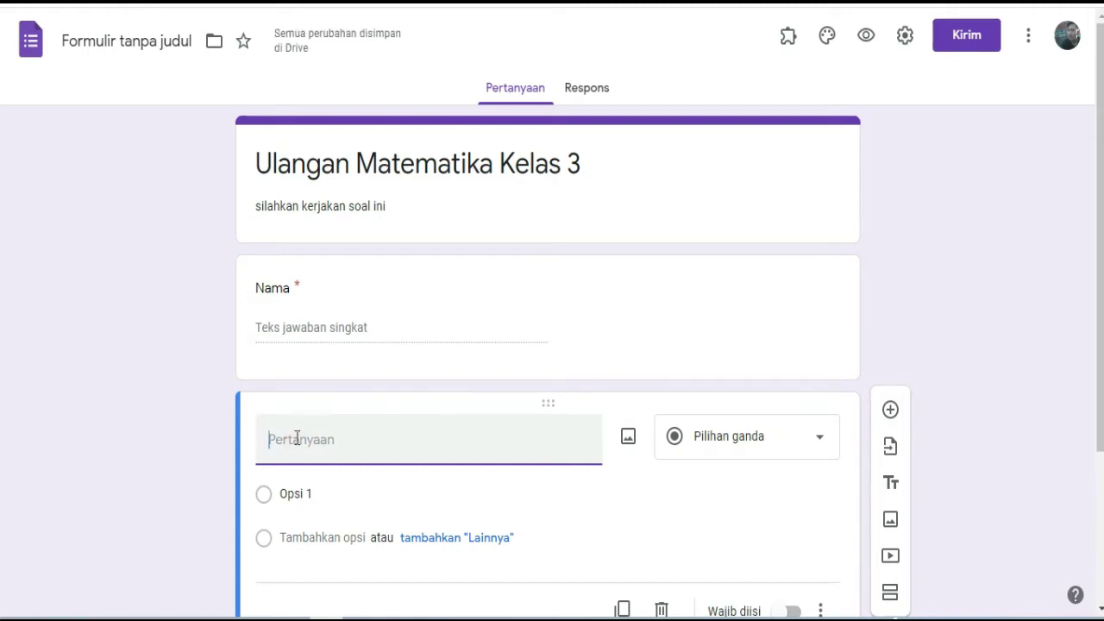
pyautogui.write('No')
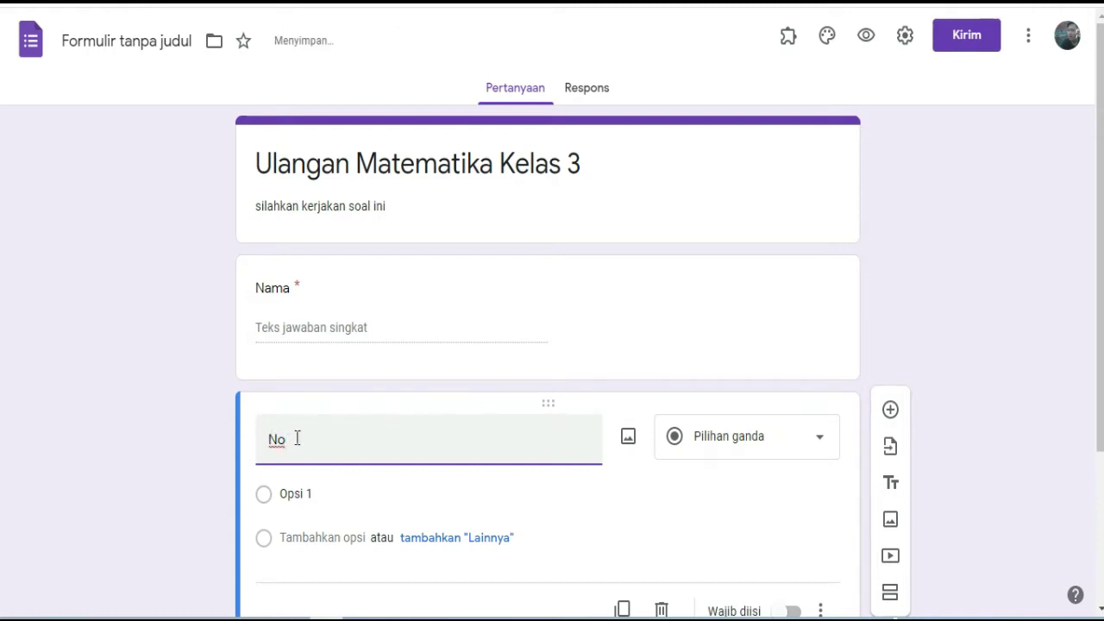
pyautogui.write(' absen')
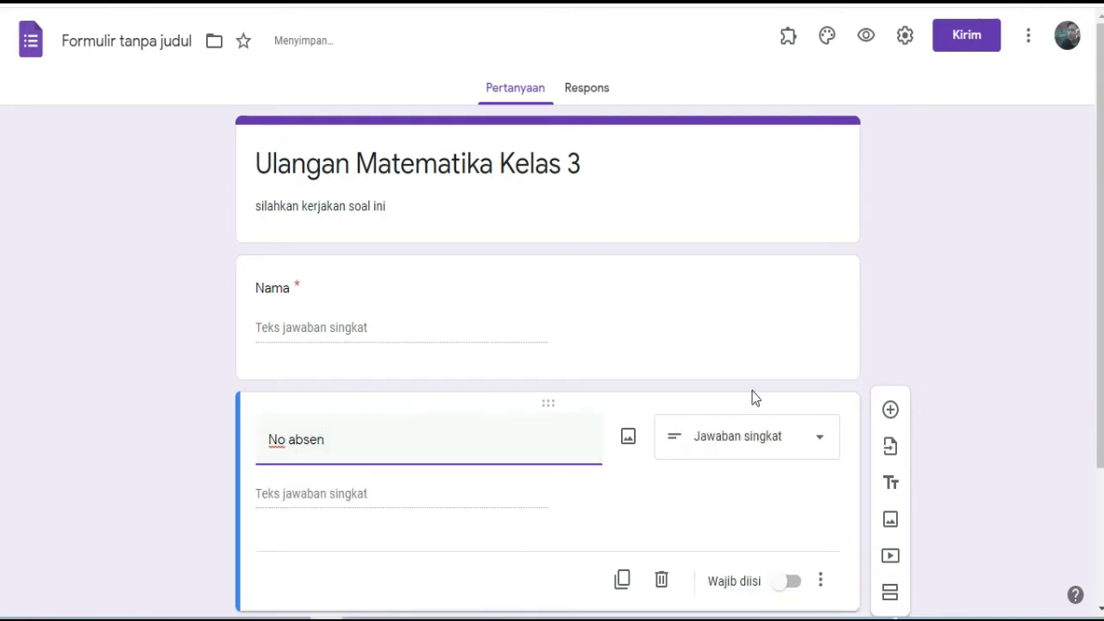
pyautogui.moveTo(1100, 345); pyautogui.dragTo(1100, 430)
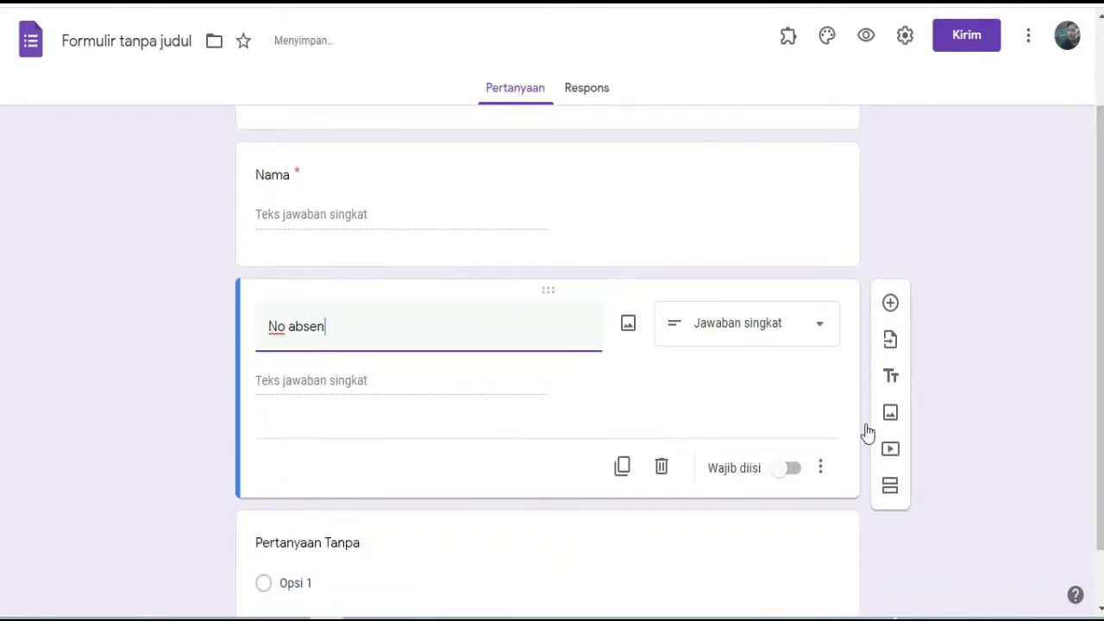
pyautogui.click(804, 475)
pyautogui.click(795, 477)
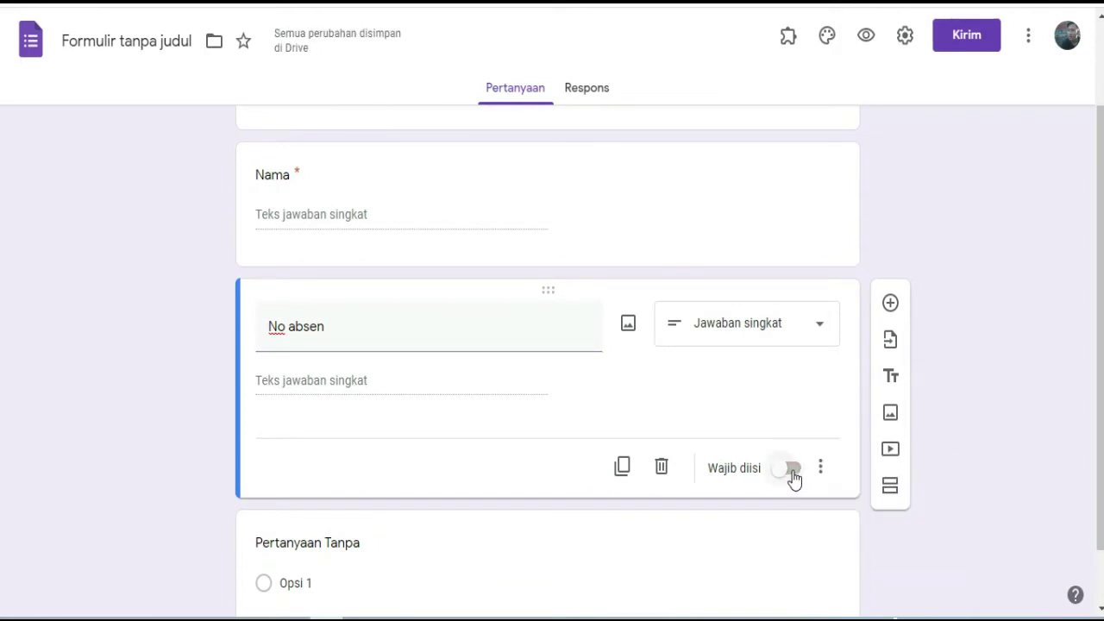
pyautogui.click(798, 477)
pyautogui.click(799, 478)
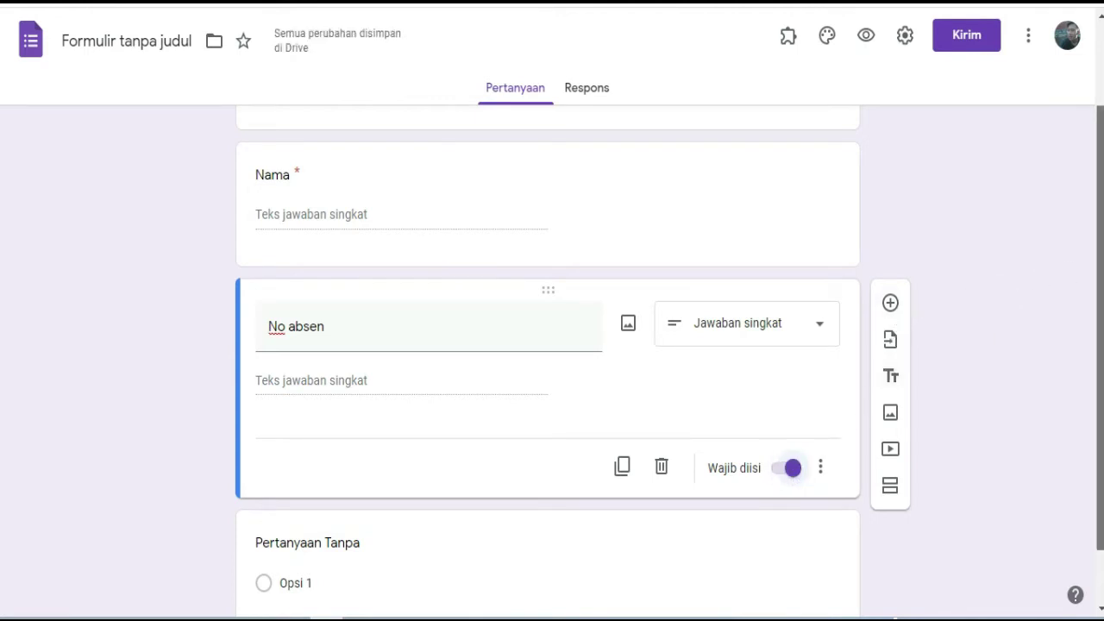
pyautogui.scroll(-1, 552, 345)
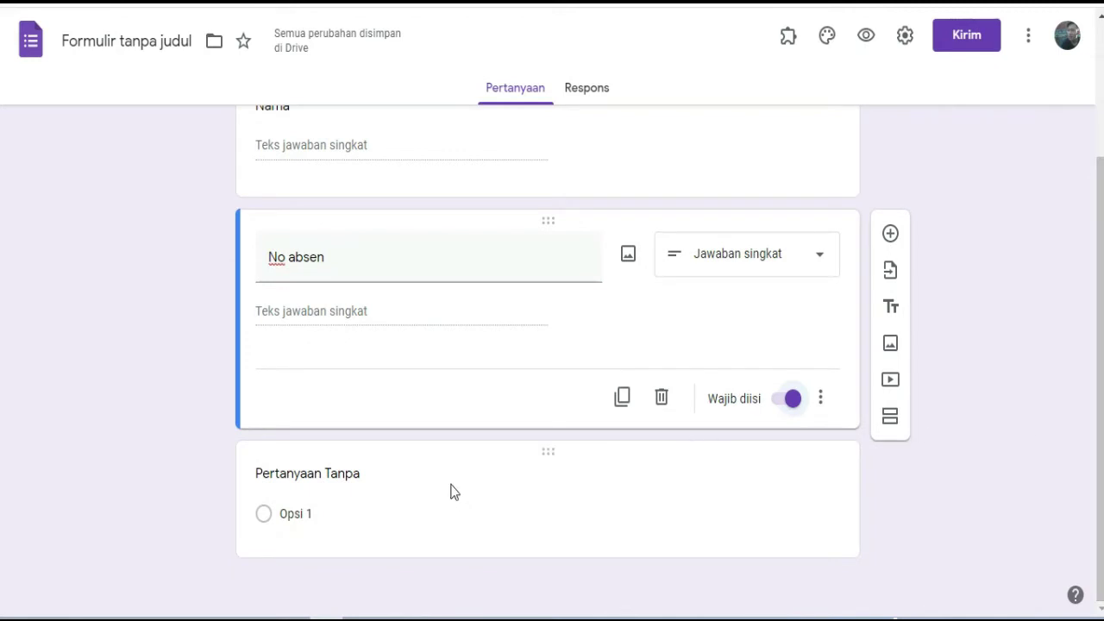
pyautogui.click(466, 458)
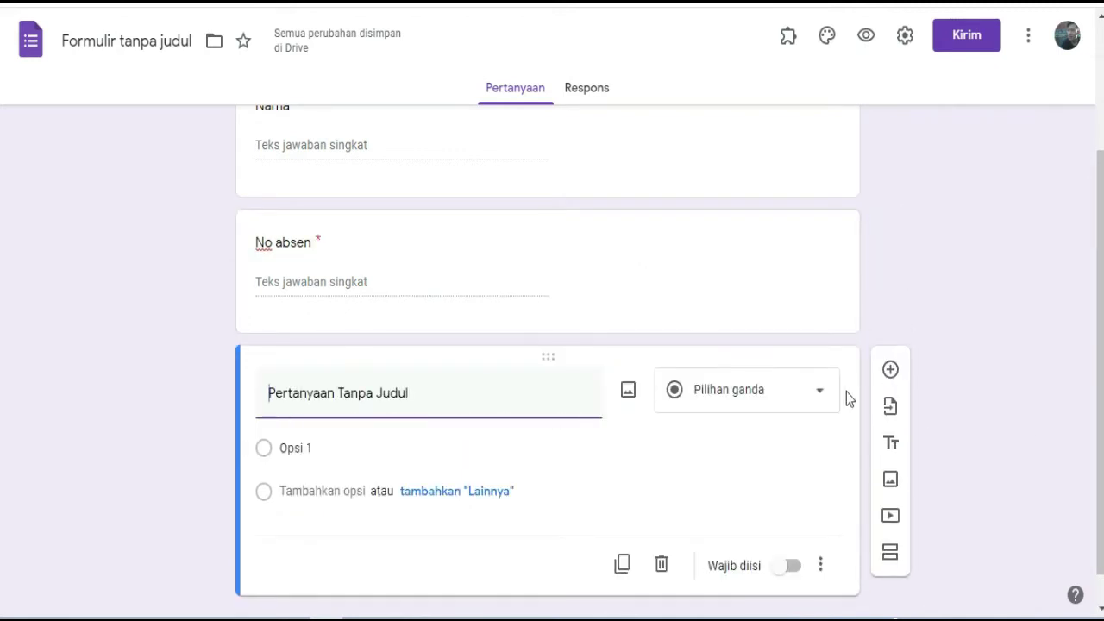
# Replace the untitled third question's title with 'Password'.
pyautogui.scroll(-1, 1091, 388)
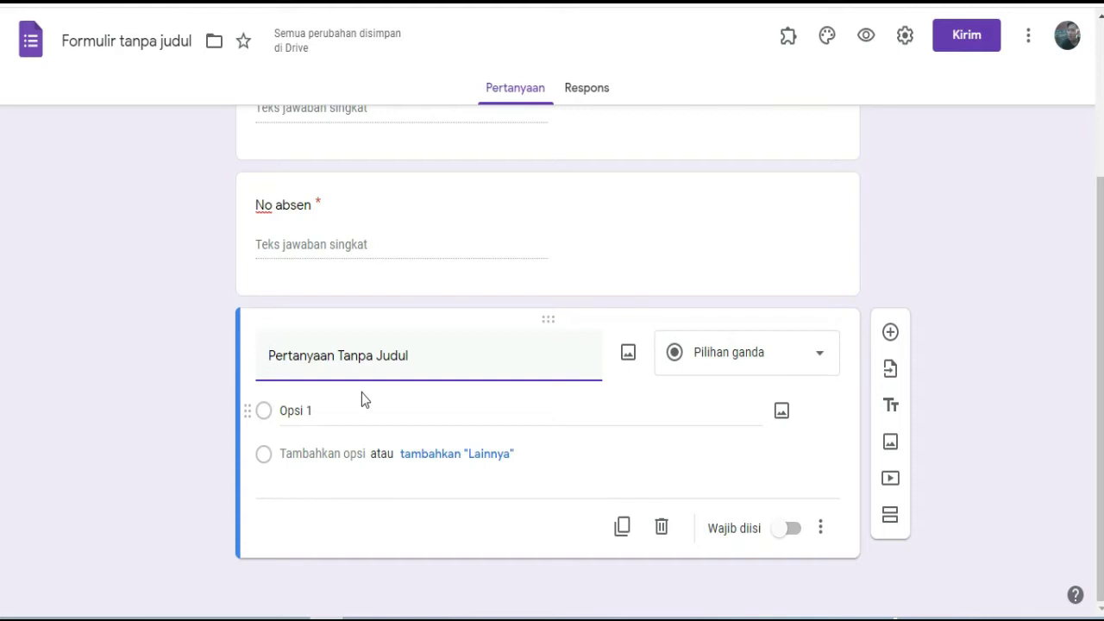
pyautogui.click(296, 357)
pyautogui.write('P')
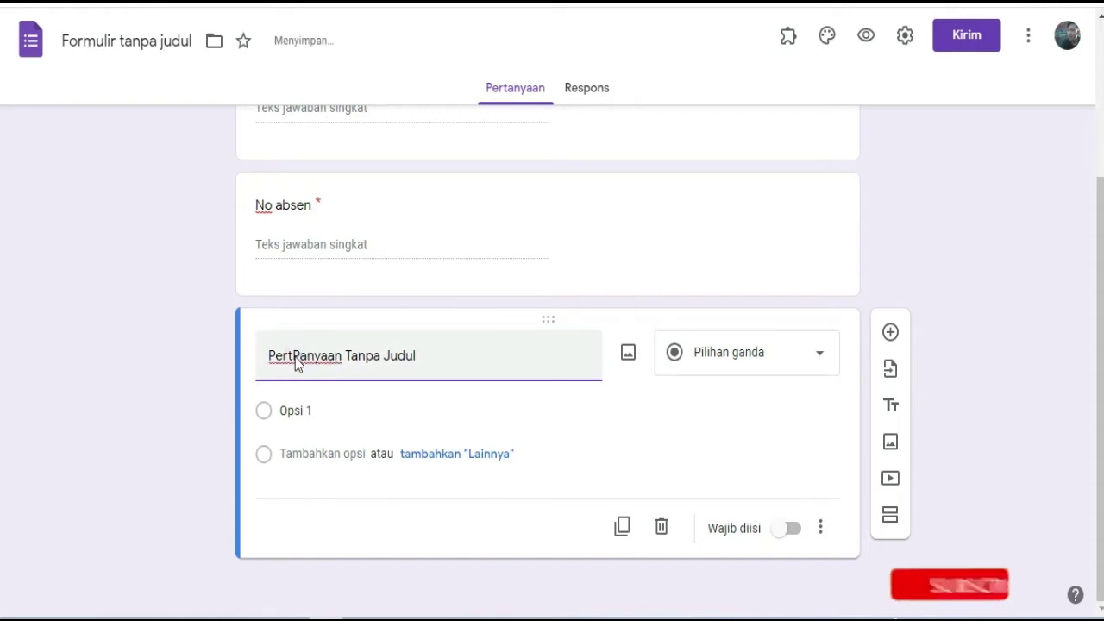
pyautogui.write('a')
pyautogui.tripleClick(296, 357)
pyautogui.press('BackSpace')
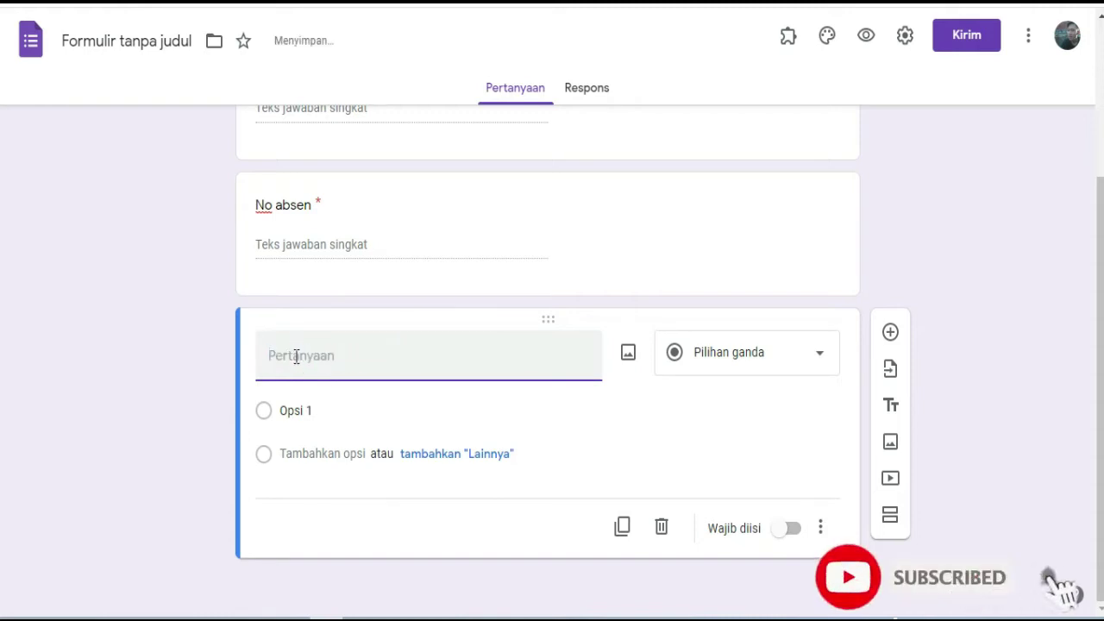
pyautogui.write('Password')
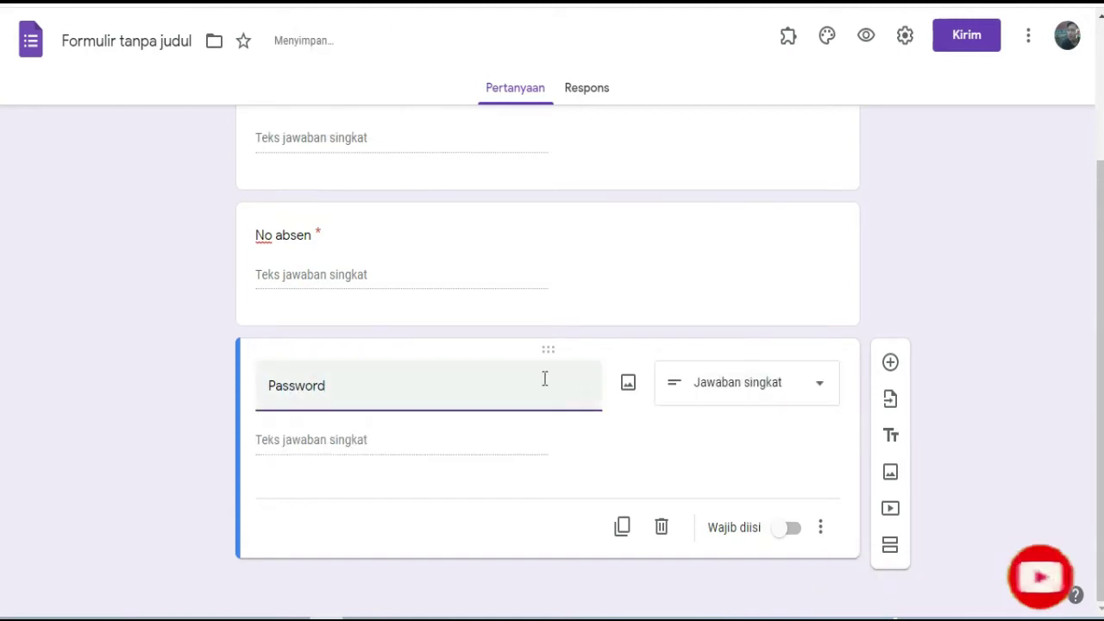
# Delete the existing Password question card.
pyautogui.click(823, 533)
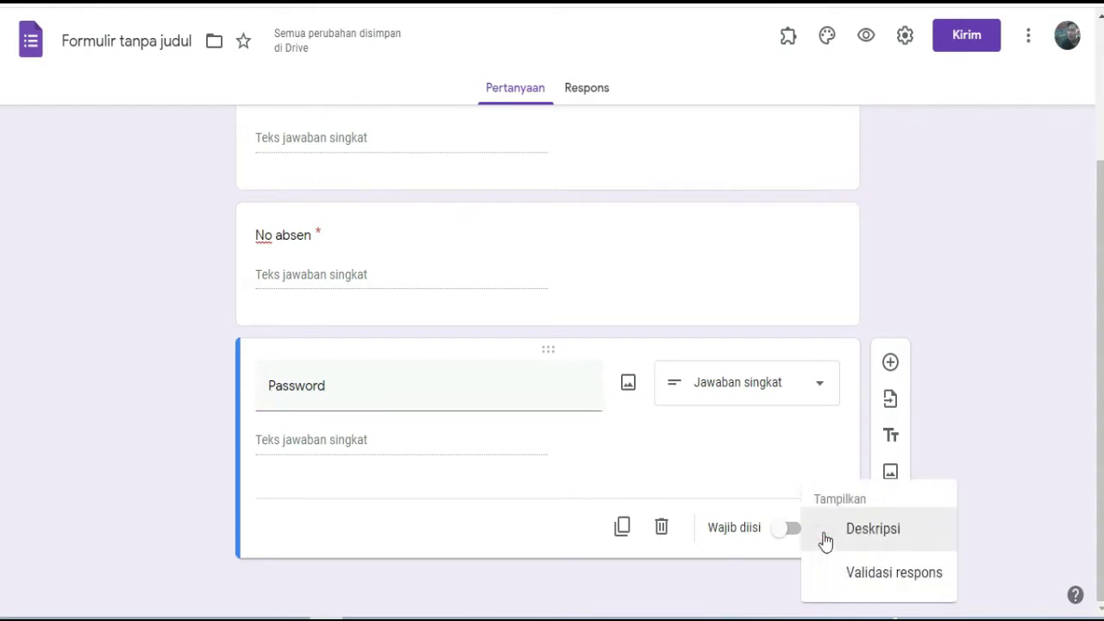
pyautogui.click(921, 576)
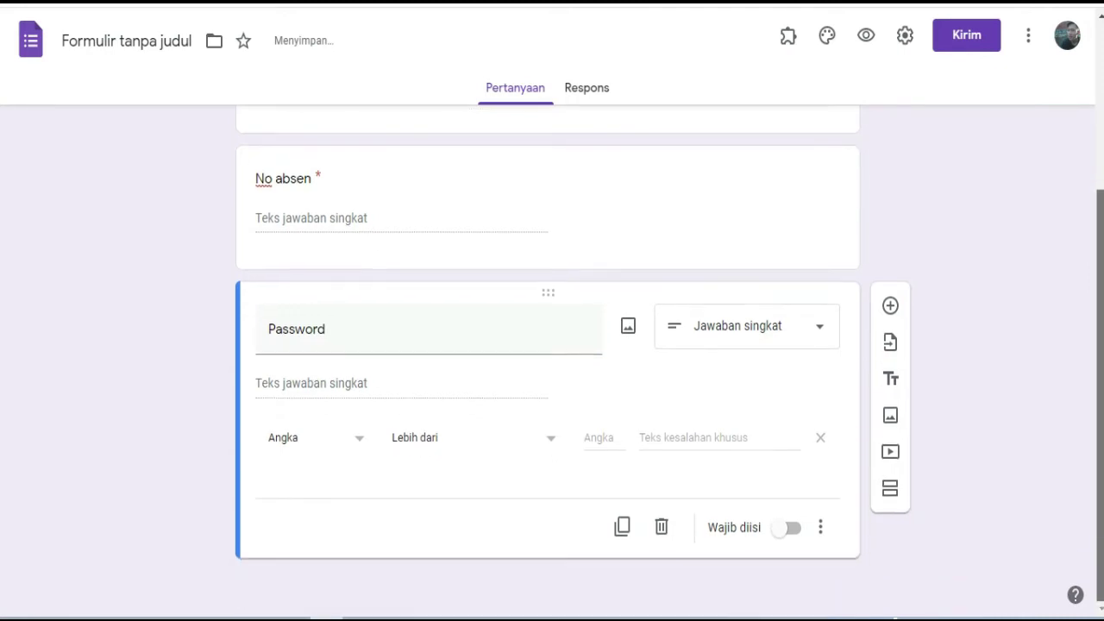
pyautogui.click(661, 527)
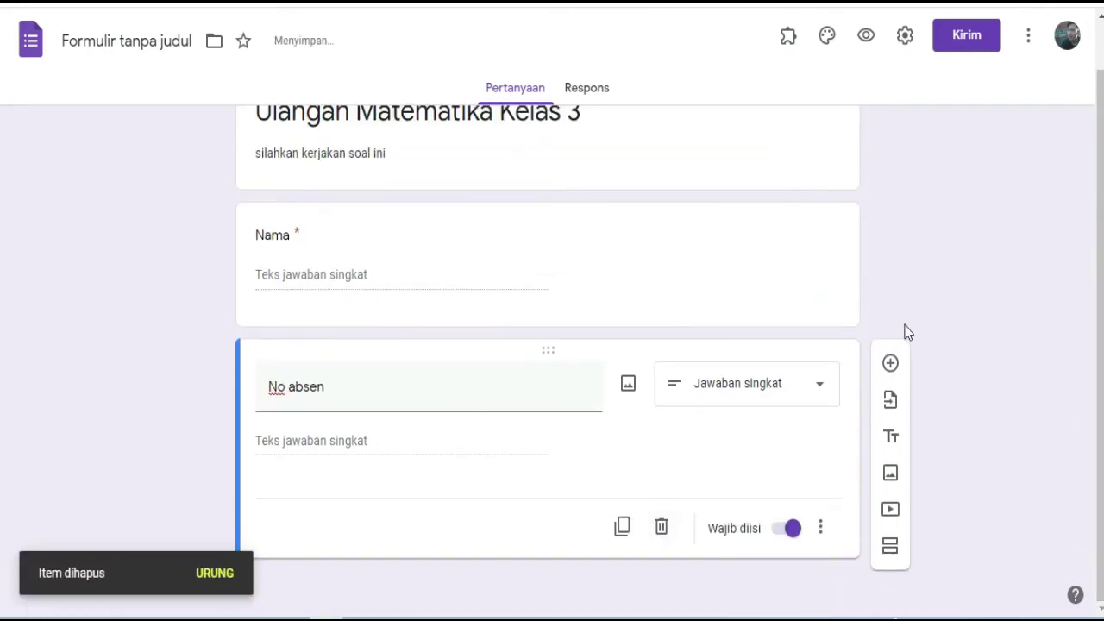
# Add a new 'Password' question below No absen with response validation enabled.
pyautogui.click(890, 364)
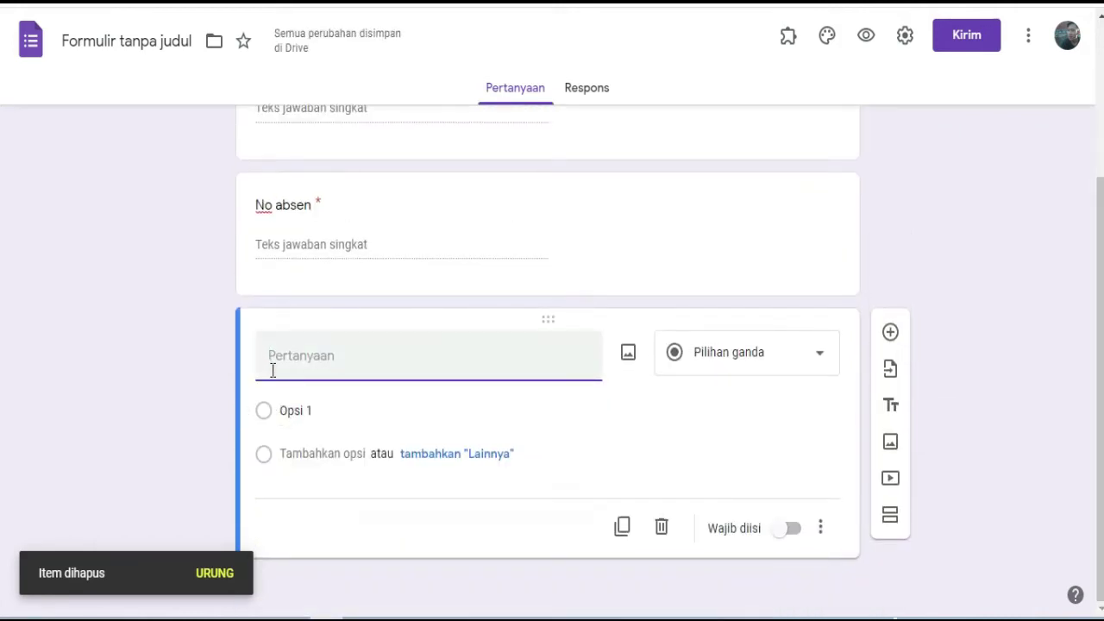
pyautogui.write('Password')
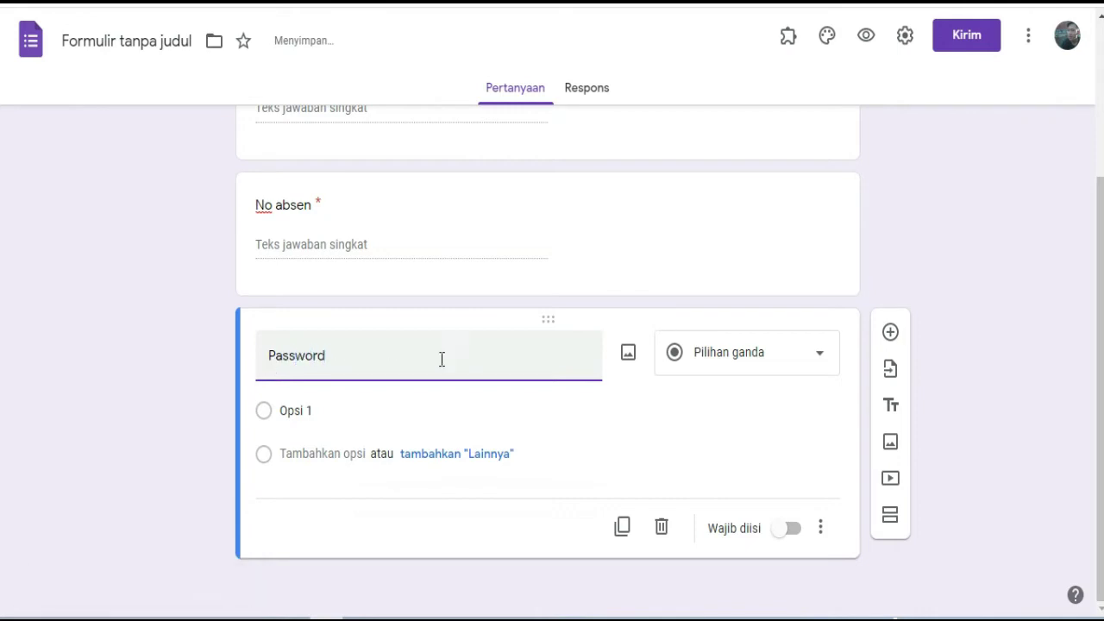
pyautogui.click(821, 529)
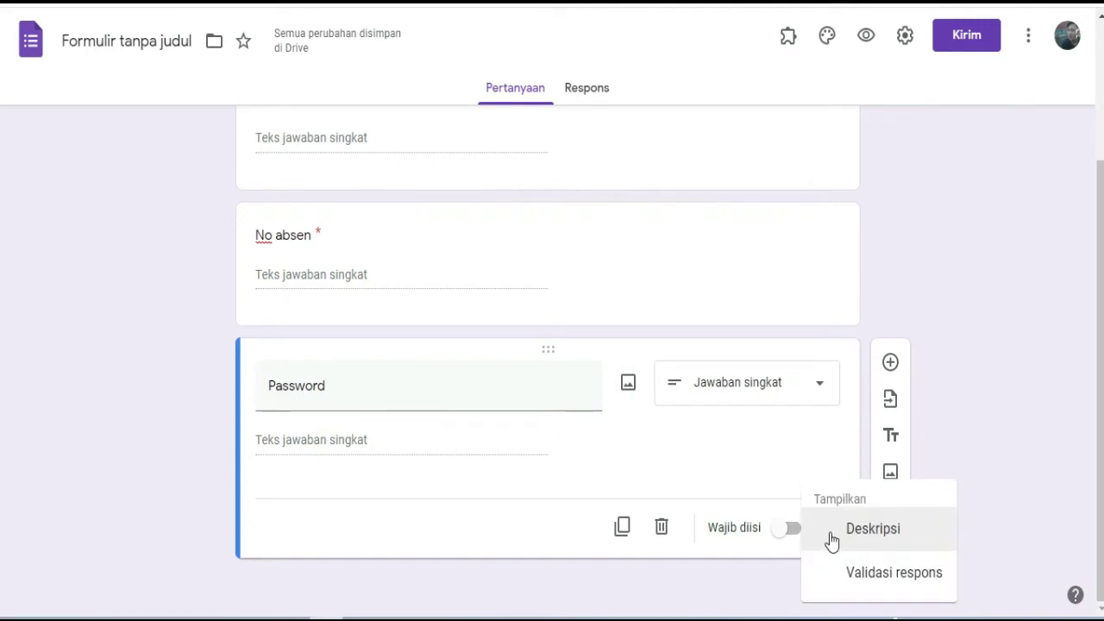
pyautogui.click(905, 583)
pyautogui.moveTo(1094, 247); pyautogui.dragTo(1100, 316)
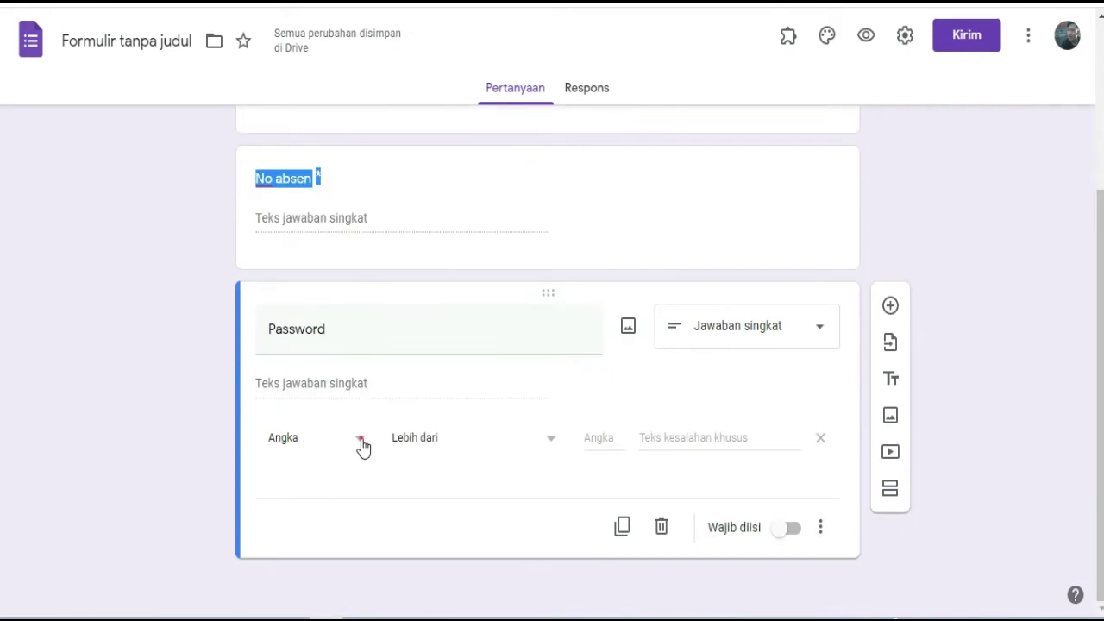
# Set the Password validation rule to Text > Contains the quiz password.
pyautogui.click(362, 444)
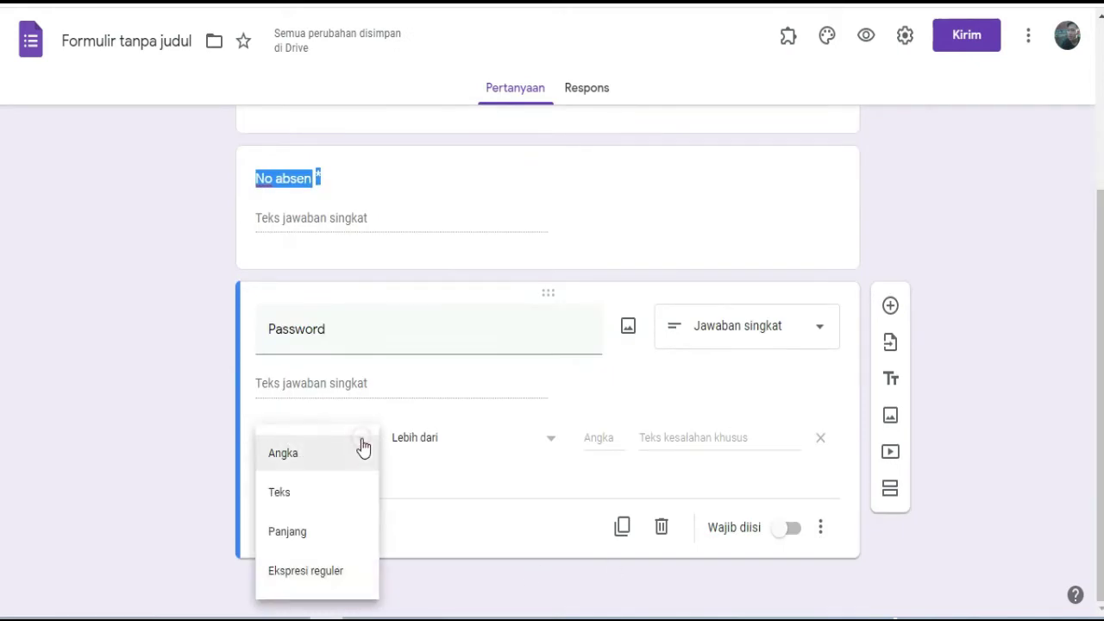
pyautogui.click(308, 500)
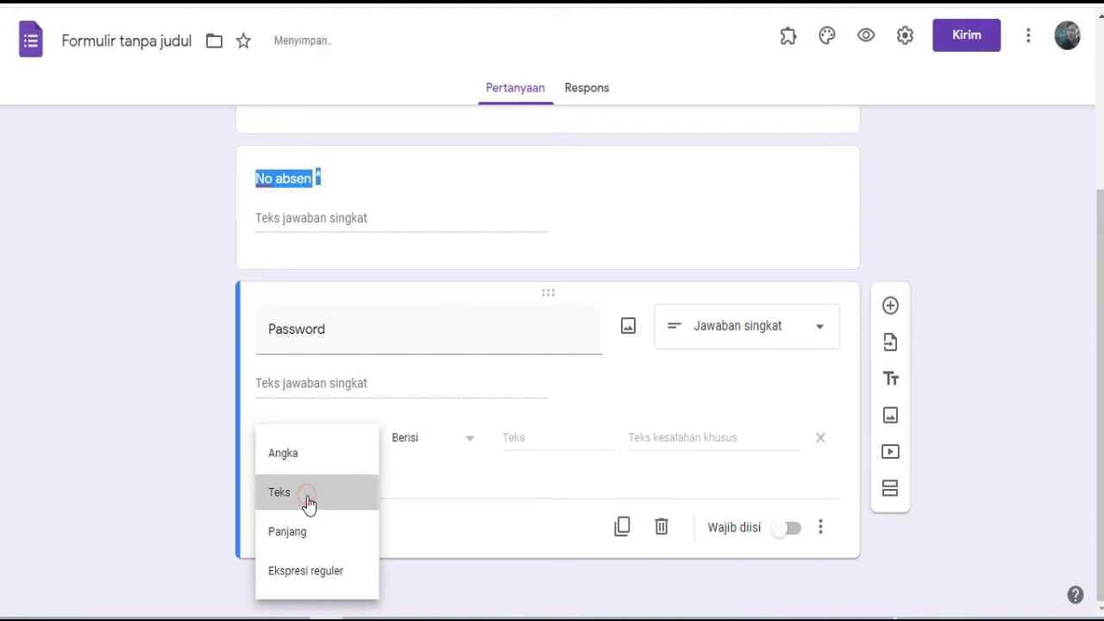
pyautogui.click(532, 438)
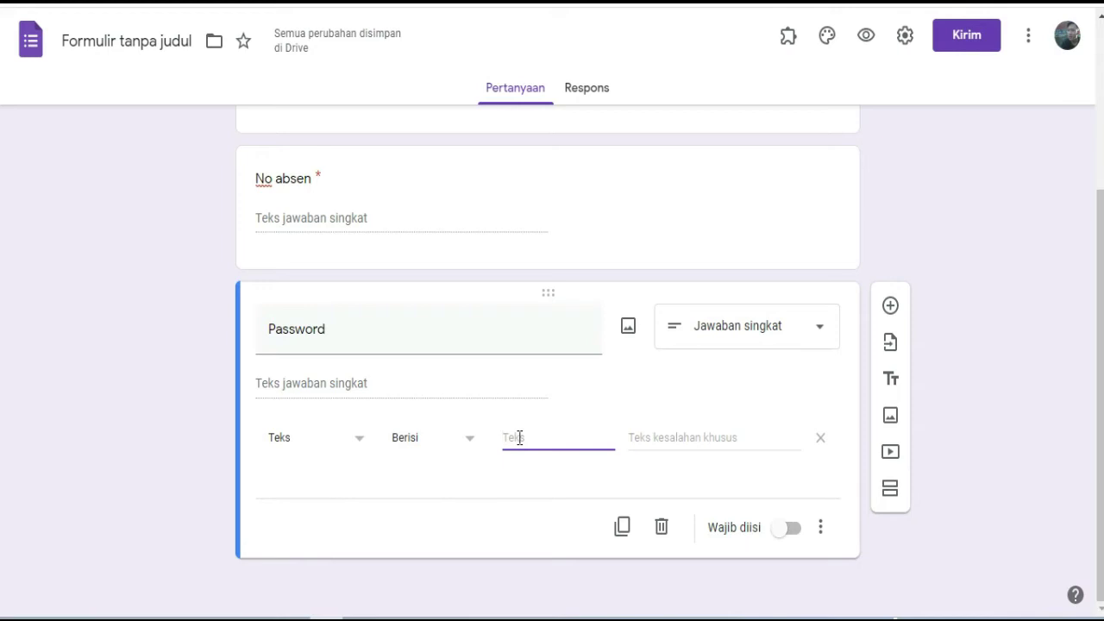
pyautogui.write('u')
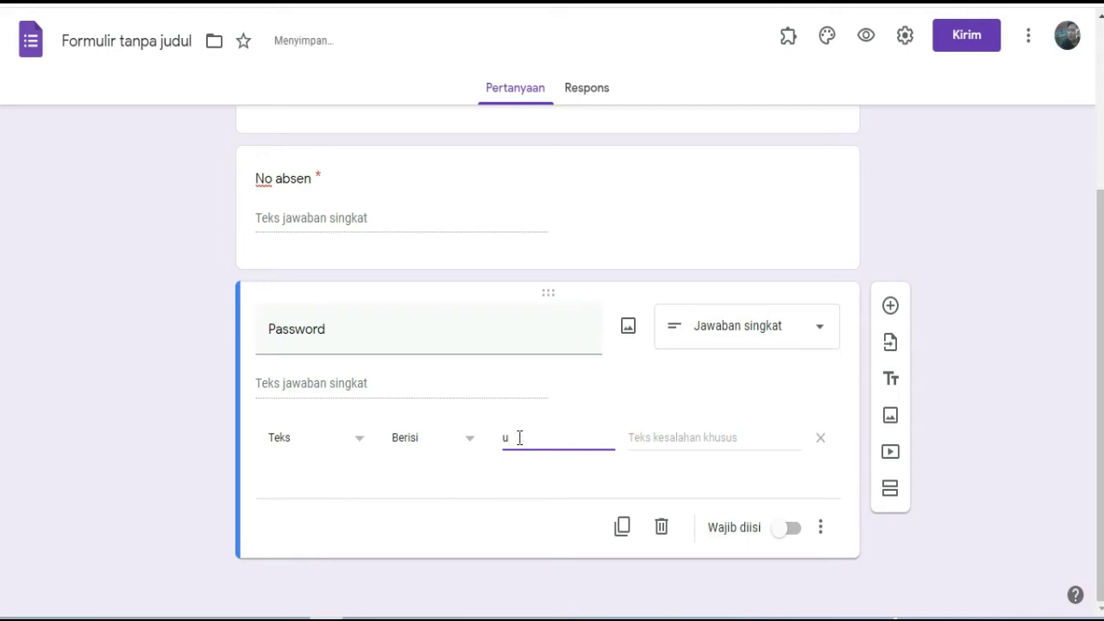
pyautogui.write('langan')
# Set the error message 'maaf password yang dimasukkan salah' and make the question required.
pyautogui.click(677, 434)
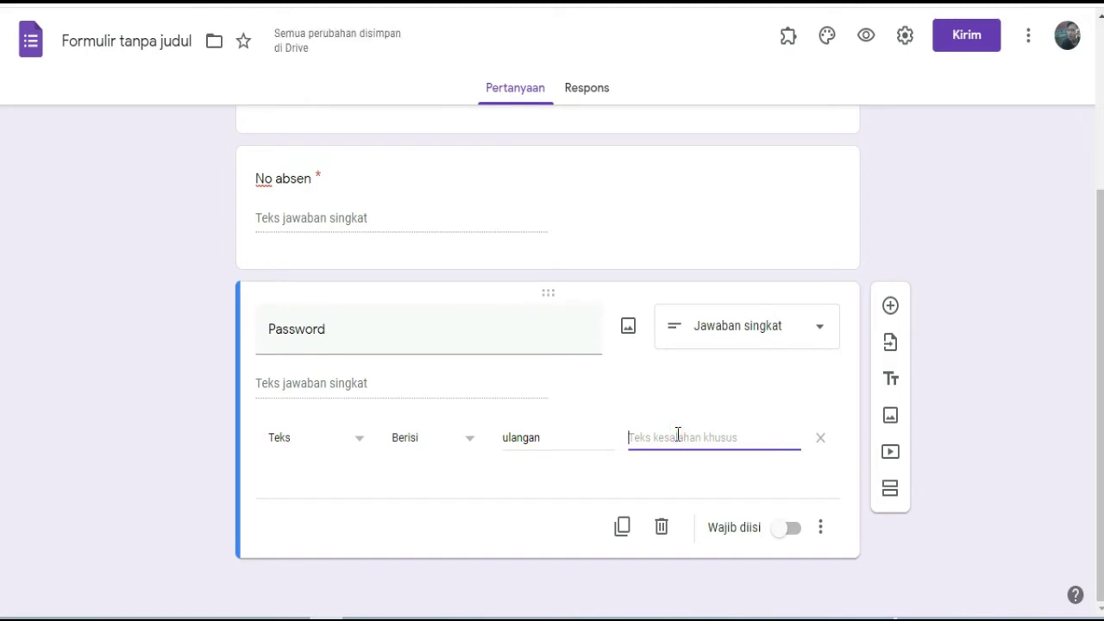
pyautogui.write('m')
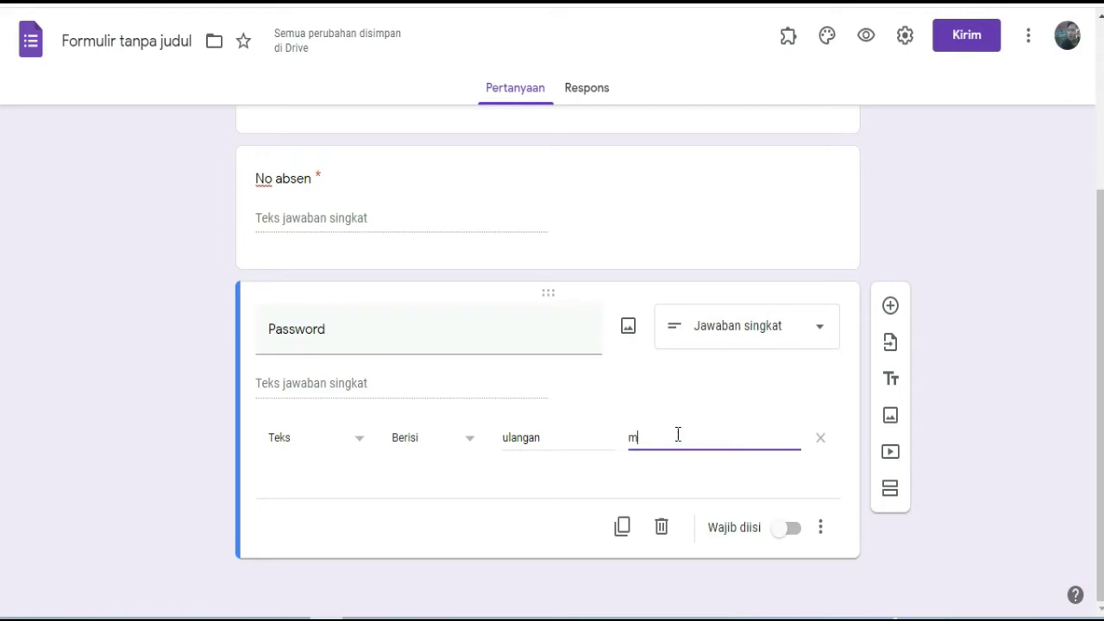
pyautogui.write('aaf p')
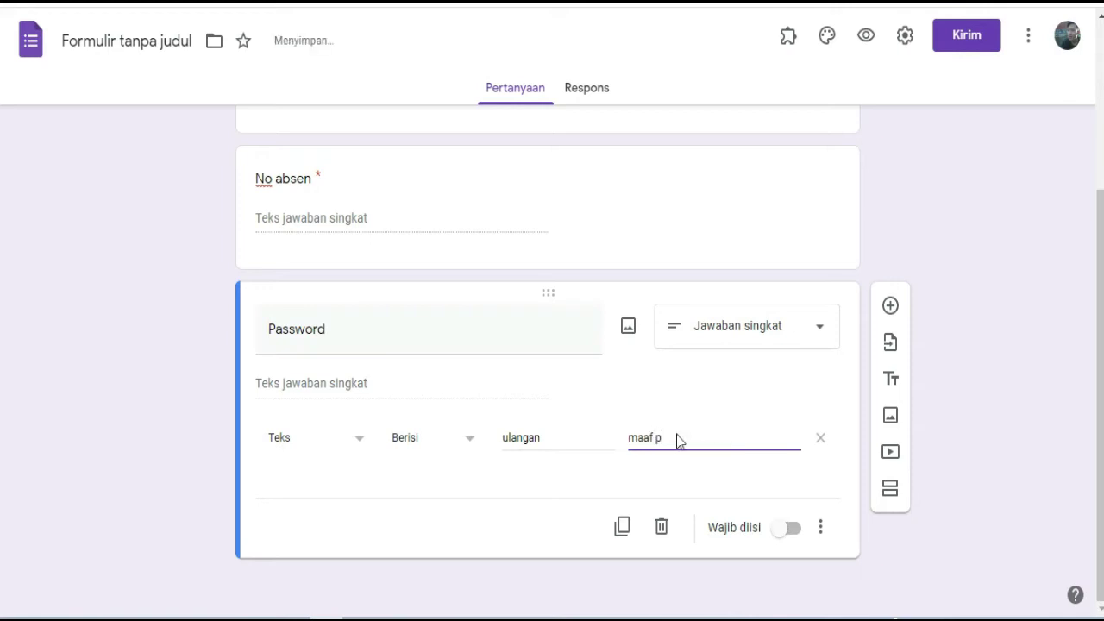
pyautogui.write('assword yang sal')
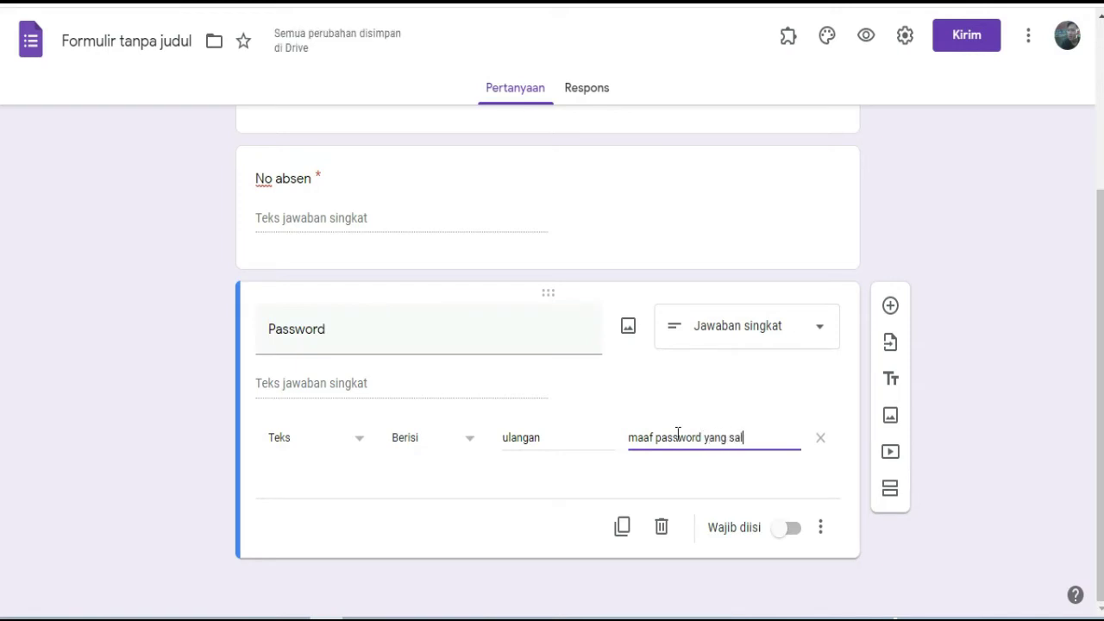
pyautogui.write('ah!!!')
pyautogui.click(728, 438)
pyautogui.write('di')
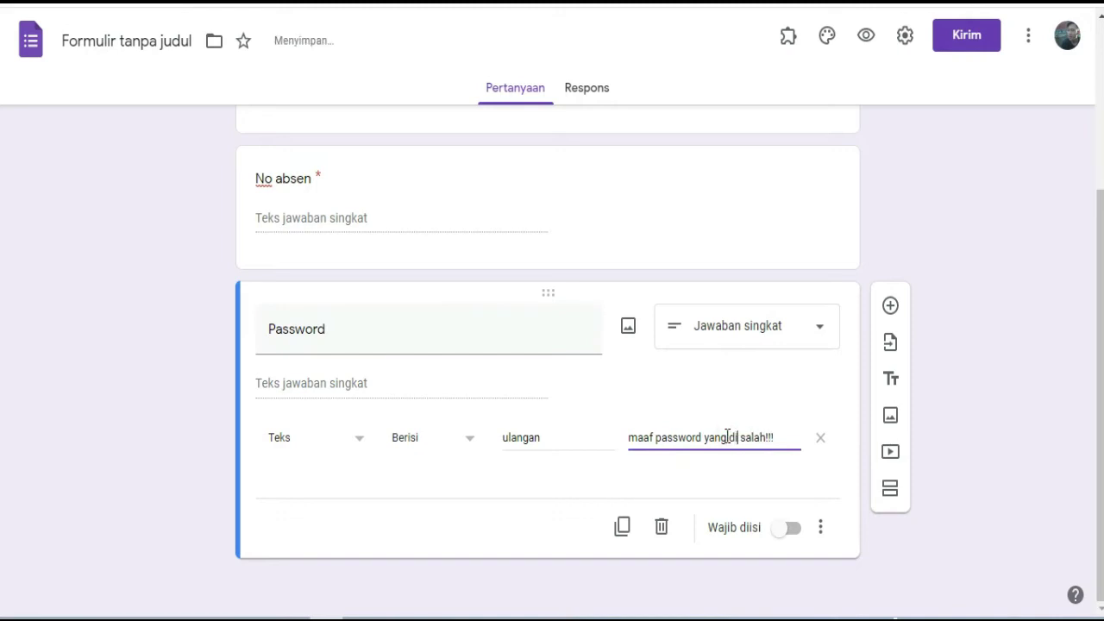
pyautogui.write('masukkan')
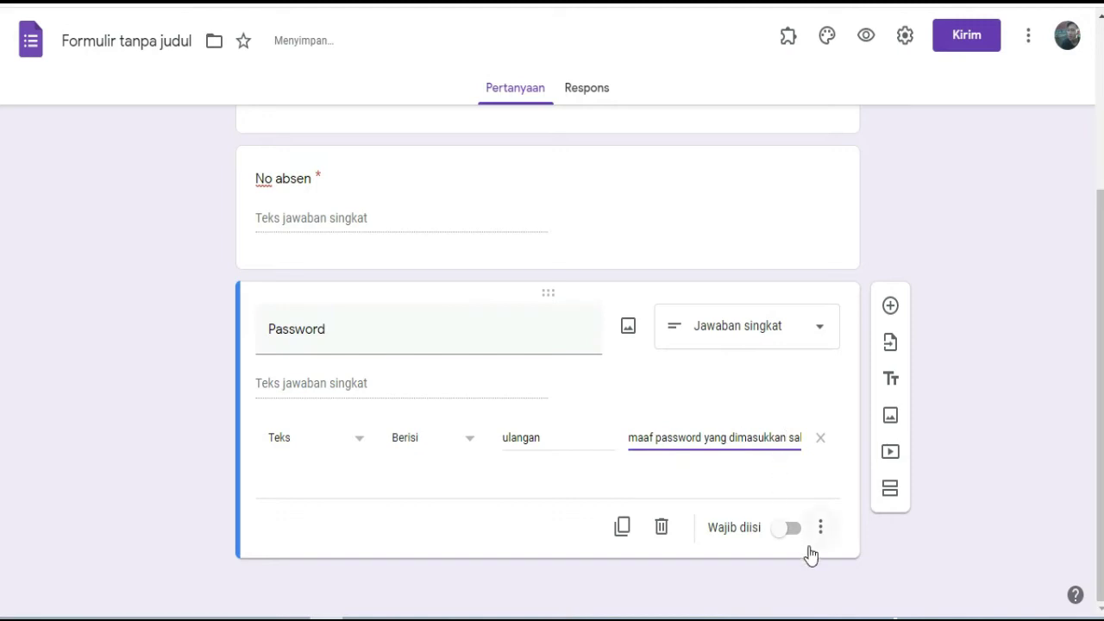
pyautogui.click(792, 529)
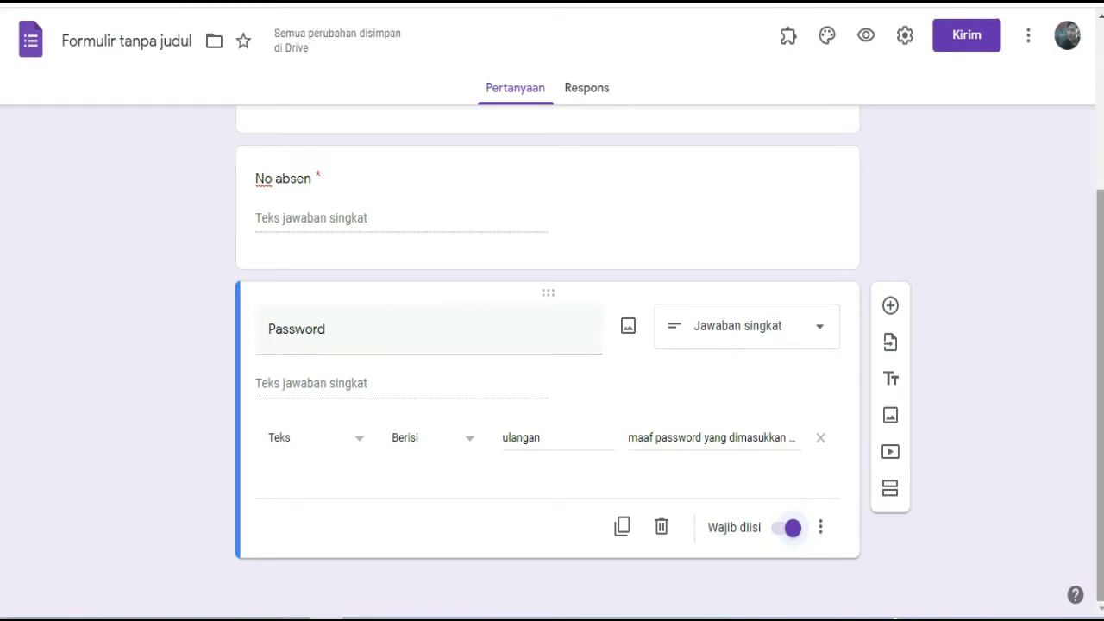
# Start section 'Bagian 2 dari 2' after the Password question, holding a blank multiple-choice question.
pyautogui.scroll(3, 552, 345)
pyautogui.scroll(-3, 552, 345)
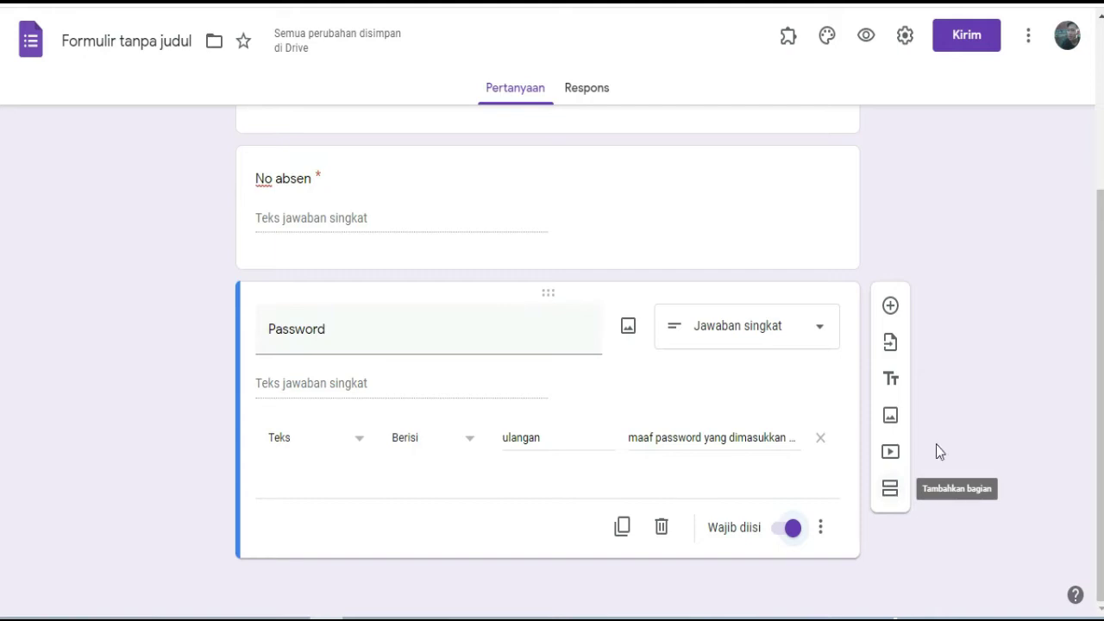
pyautogui.scroll(3, 522, 212)
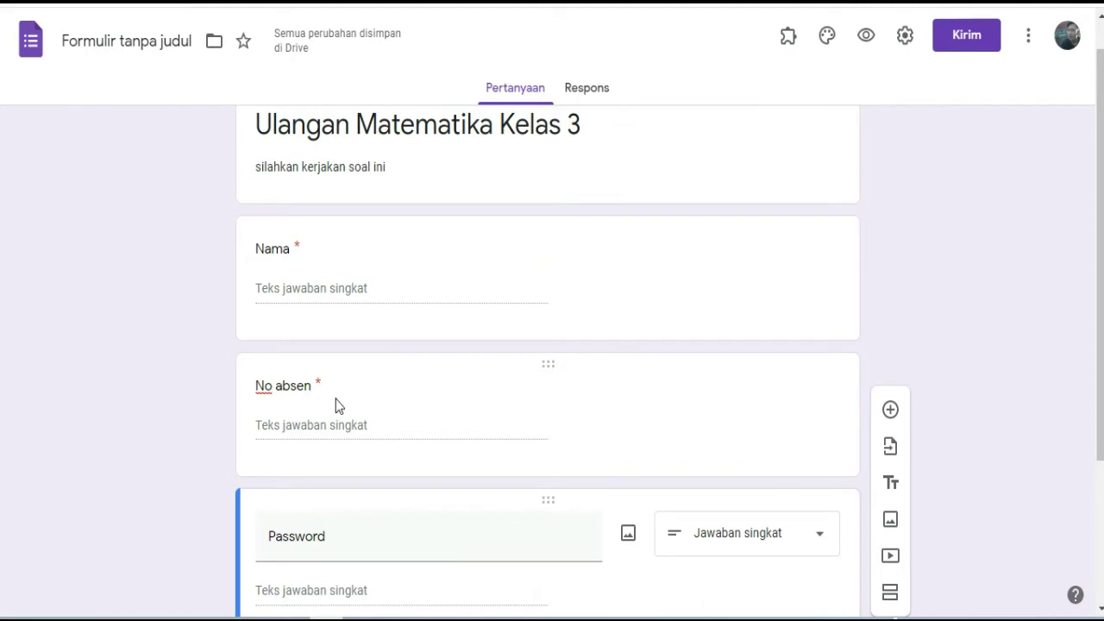
pyautogui.moveTo(1100, 415); pyautogui.dragTo(1101, 556)
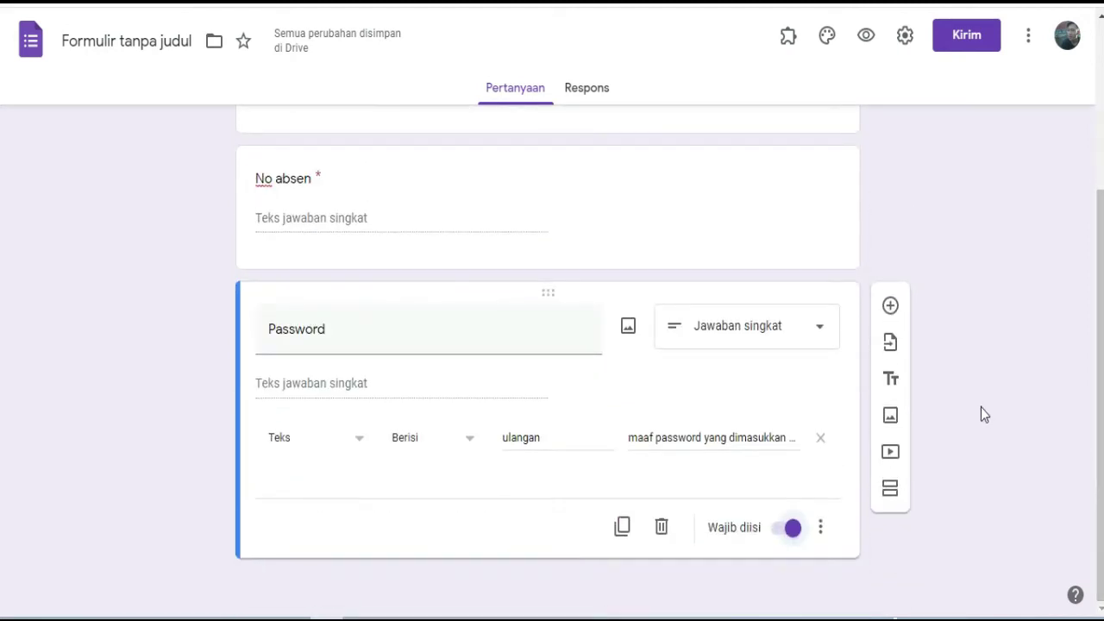
pyautogui.click(890, 490)
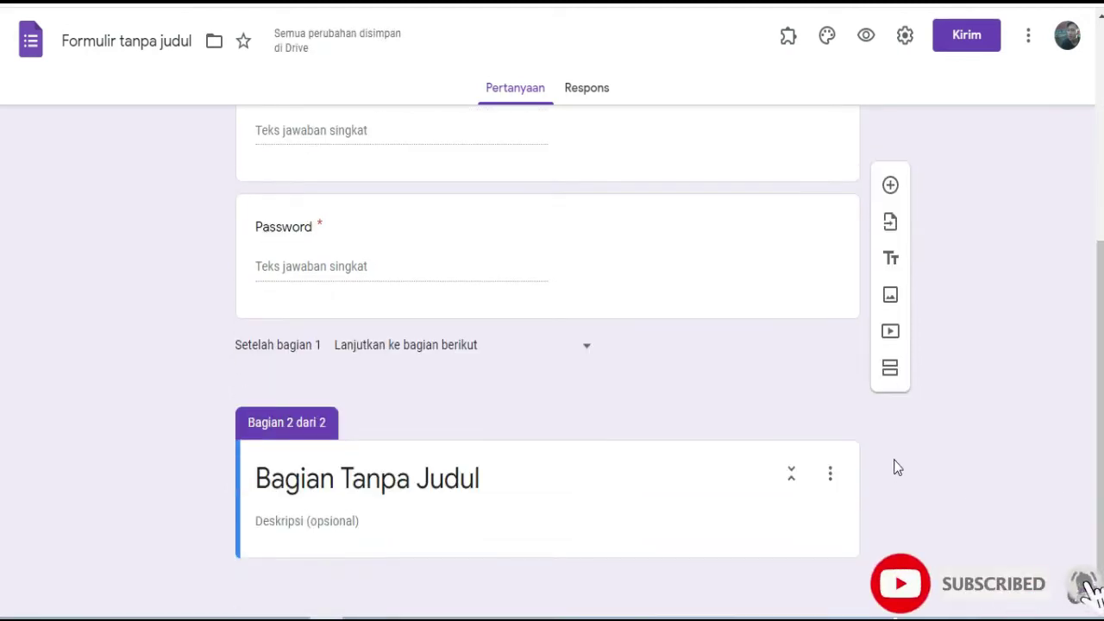
pyautogui.click(890, 185)
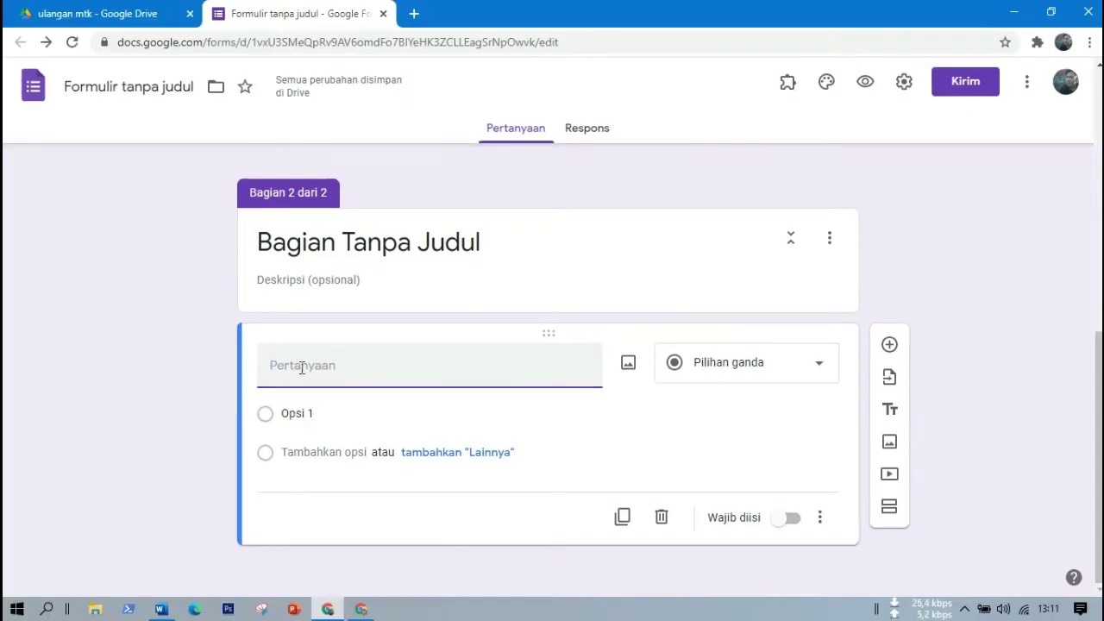
# Copy question 1's full text from the Word test document and return to the form.
pyautogui.click(159, 609)
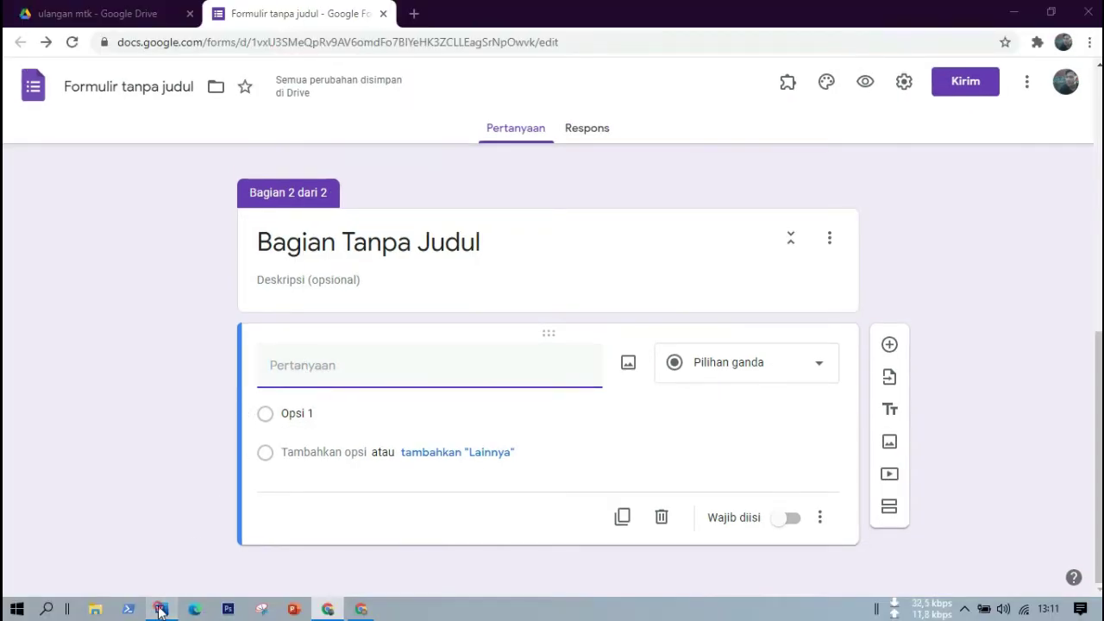
pyautogui.scroll(6, 561, 216)
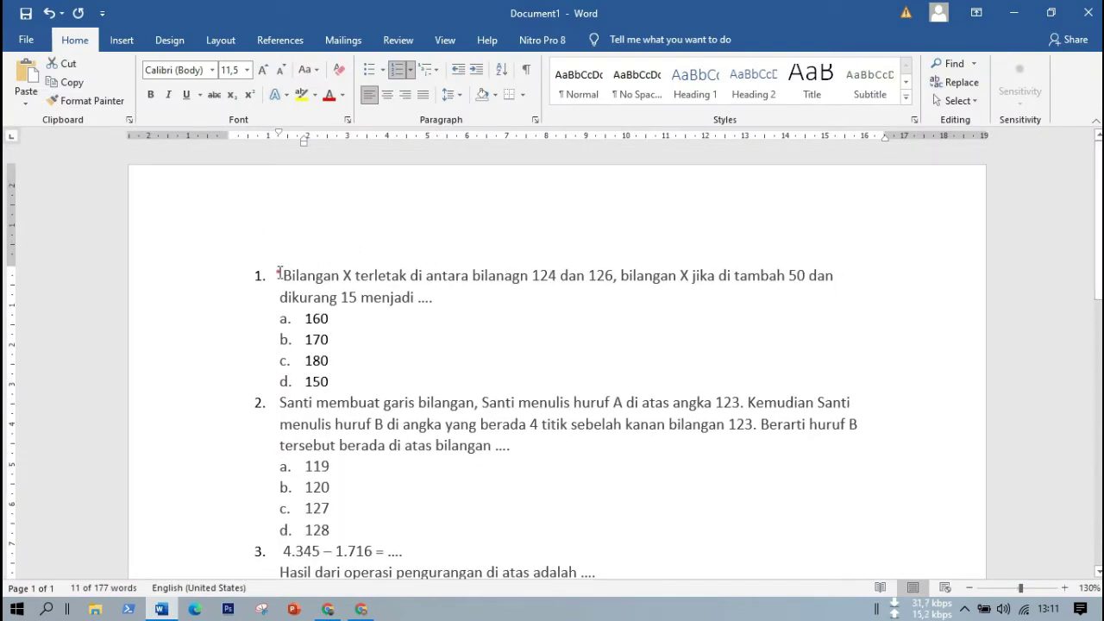
pyautogui.moveTo(279, 272); pyautogui.dragTo(437, 301)
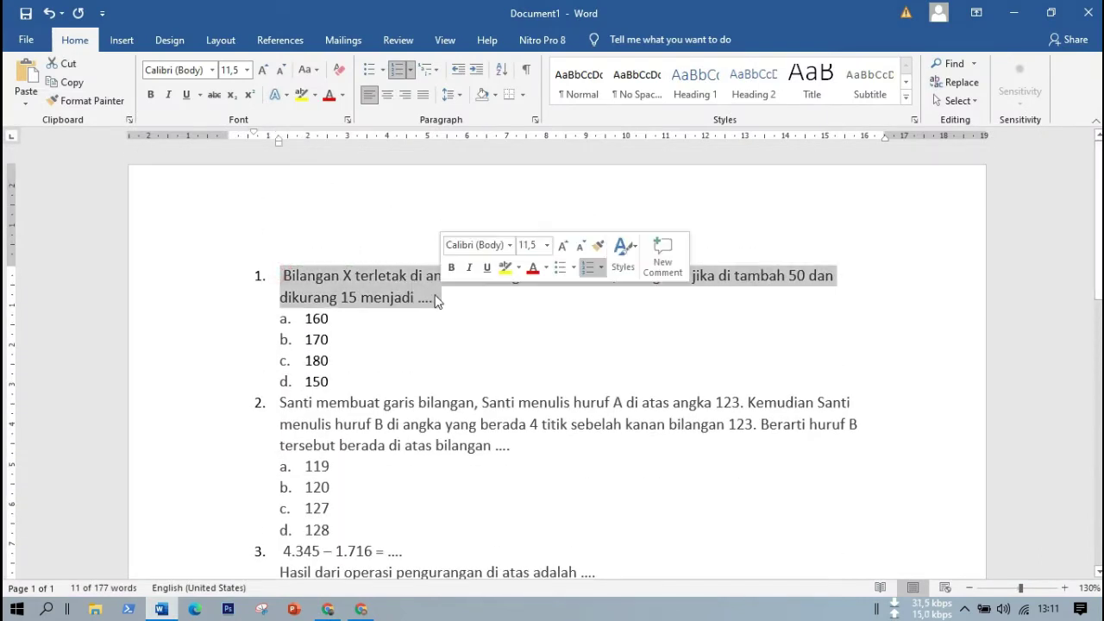
pyautogui.rightClick(363, 277)
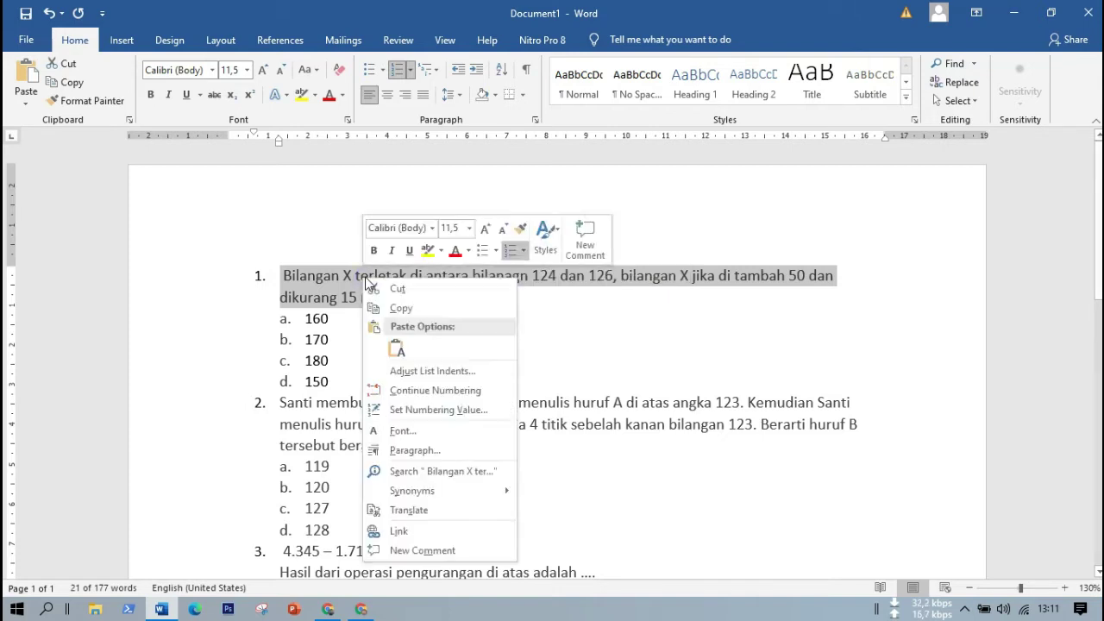
pyautogui.click(400, 311)
pyautogui.hotkey('alt', 'Tab')
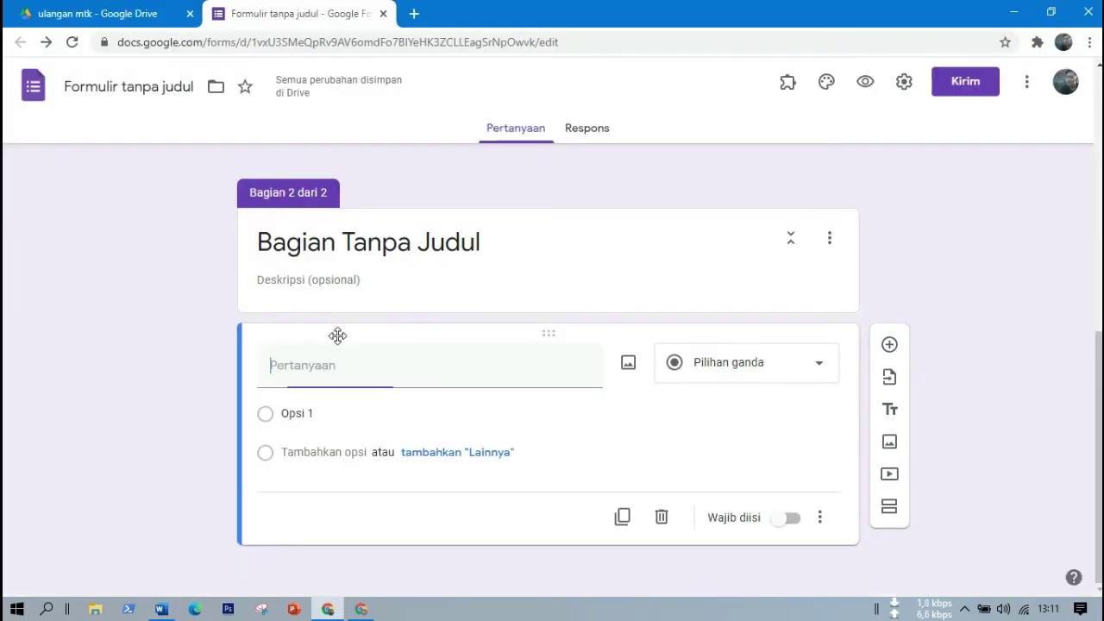
# Paste question 1 as the title with options 160, 170, 180 and 150.
pyautogui.rightClick(302, 372)
pyautogui.press('Escape')
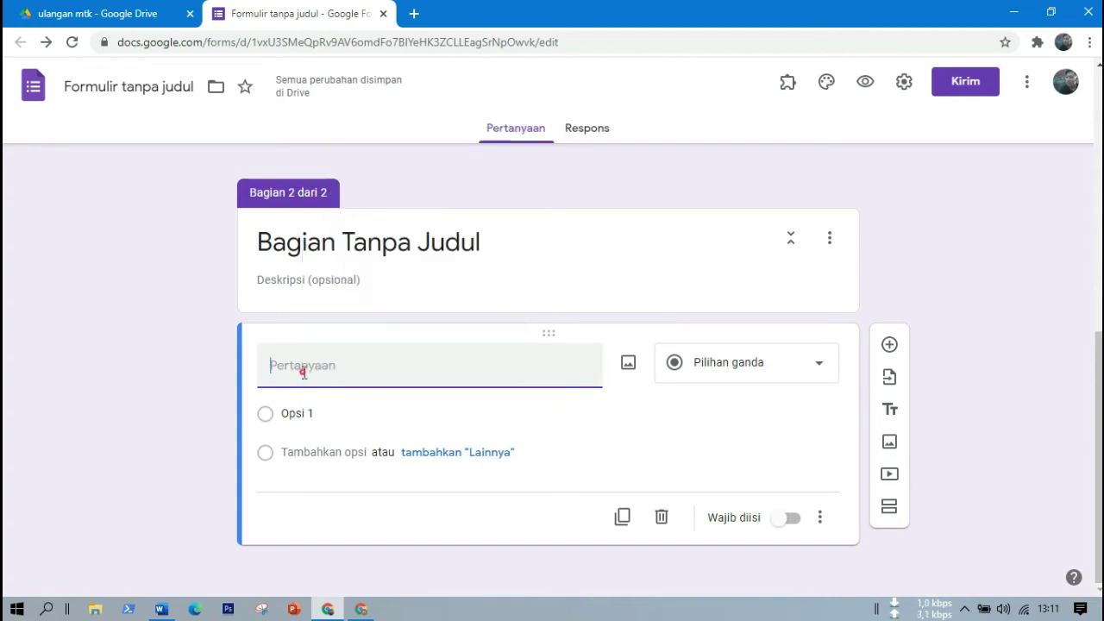
pyautogui.hotkey('ctrl', 'v')
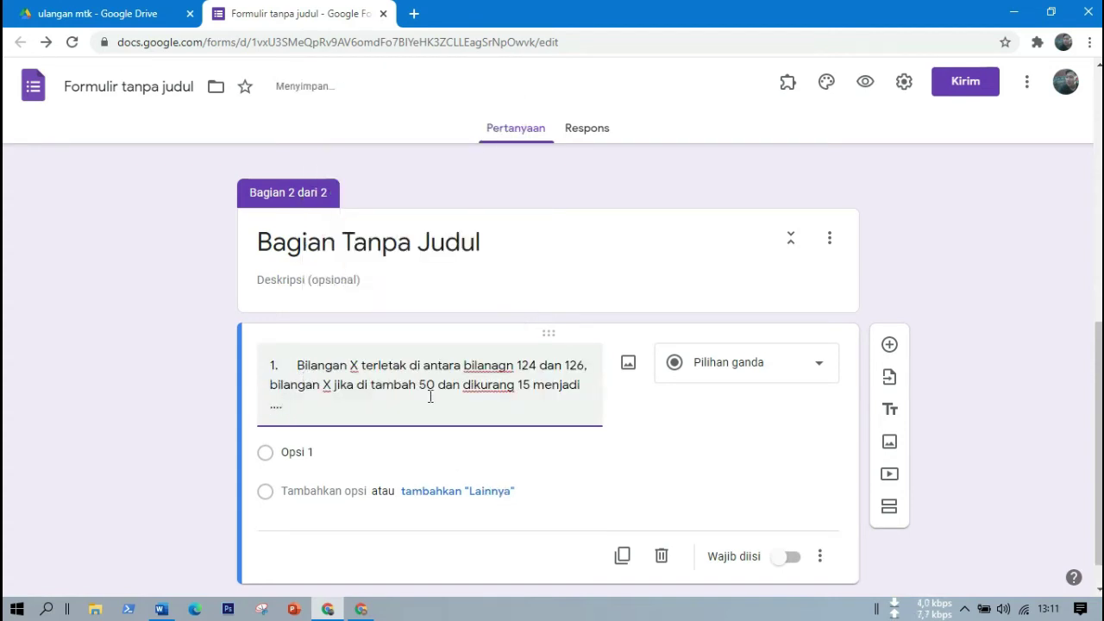
pyautogui.click(325, 453)
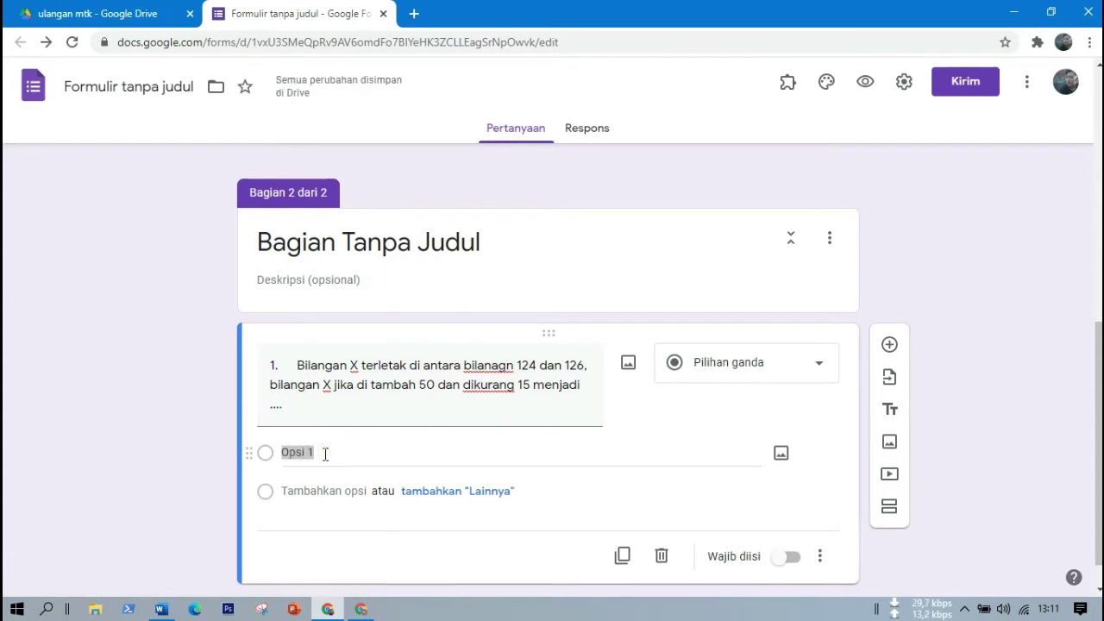
pyautogui.hotkey('alt', 'Tab')
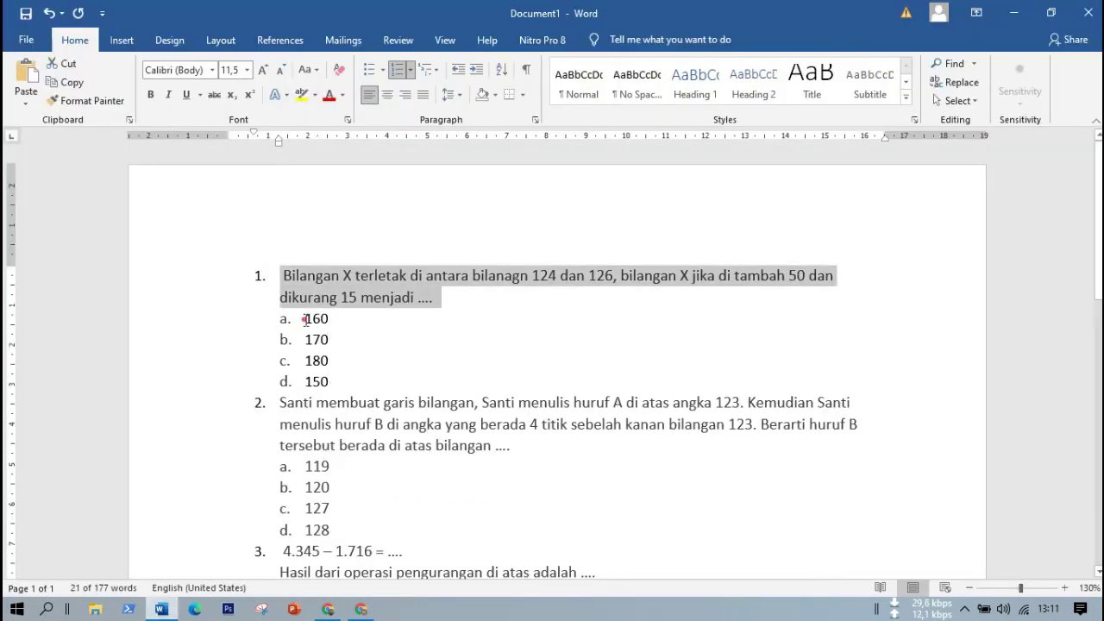
pyautogui.moveTo(304, 319); pyautogui.dragTo(335, 383)
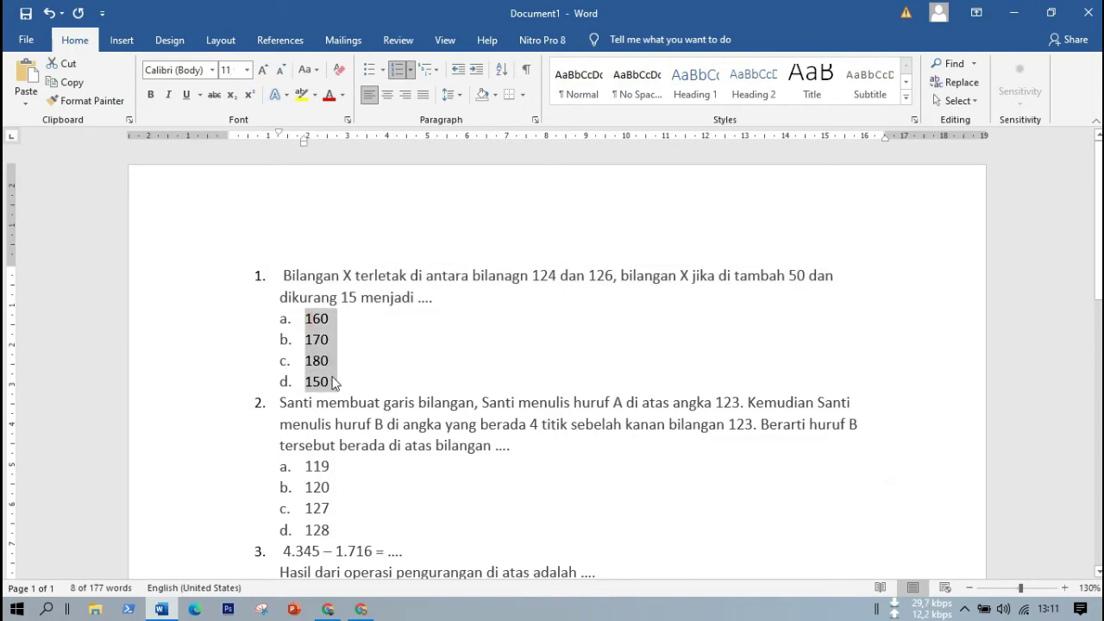
pyautogui.hotkey('alt', 'Tab')
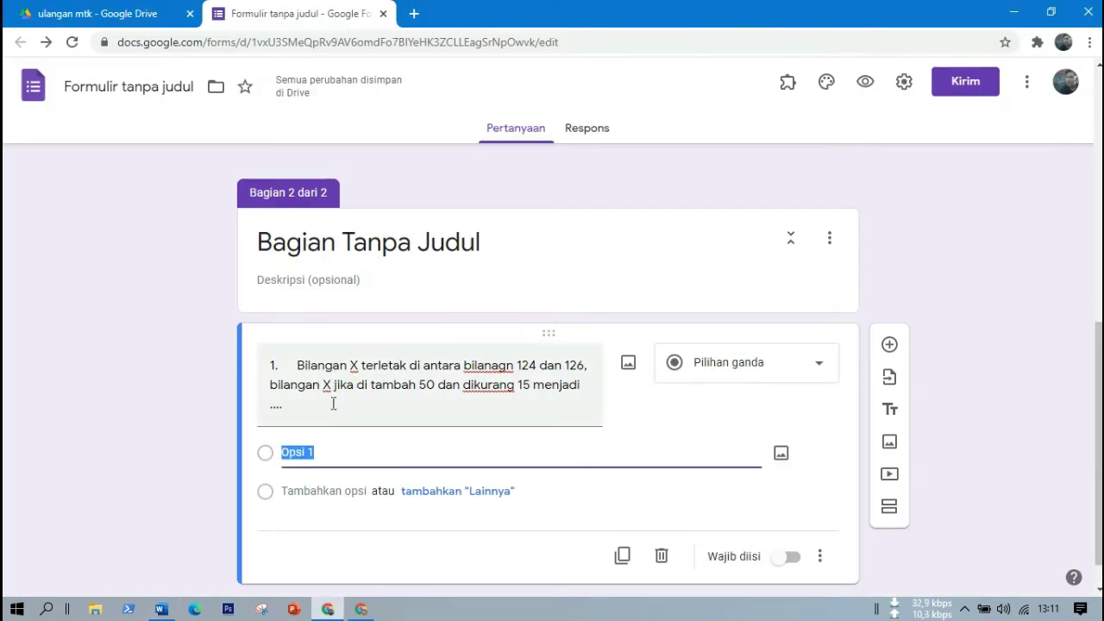
pyautogui.hotkey('ctrl', 'v')
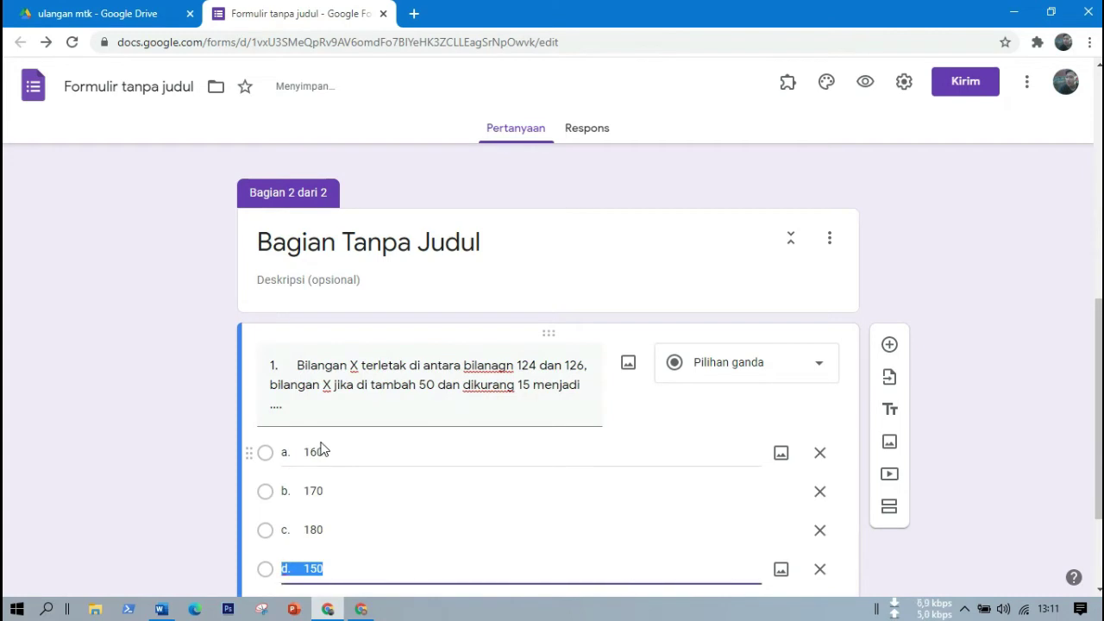
pyautogui.moveTo(1098, 433); pyautogui.dragTo(1098, 496)
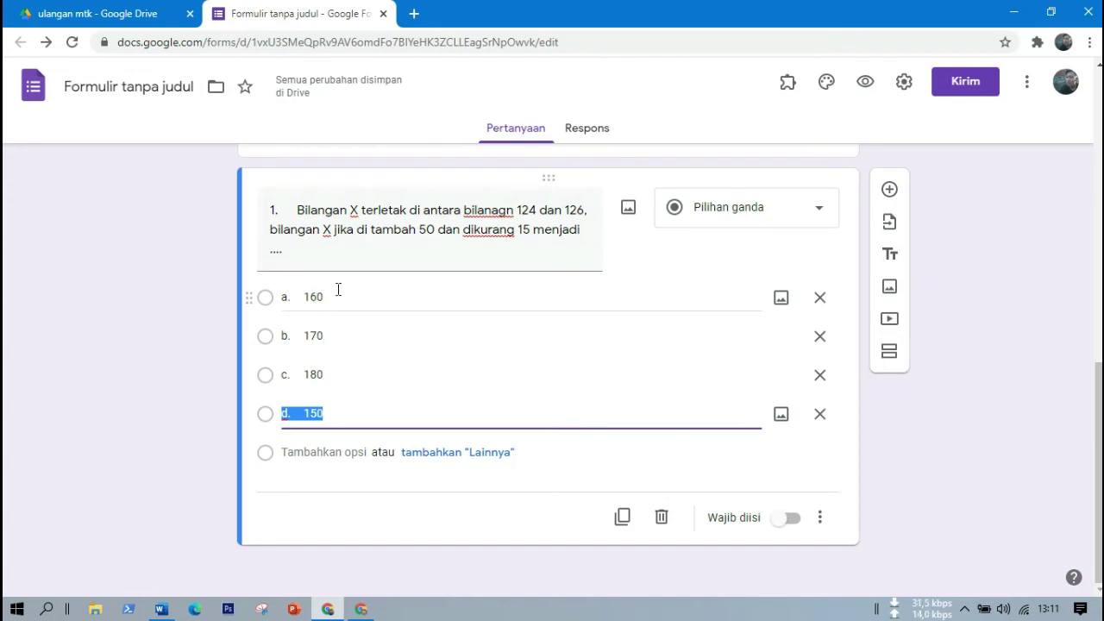
# Add a new question and paste question 2's text from Word as its title.
pyautogui.click(890, 190)
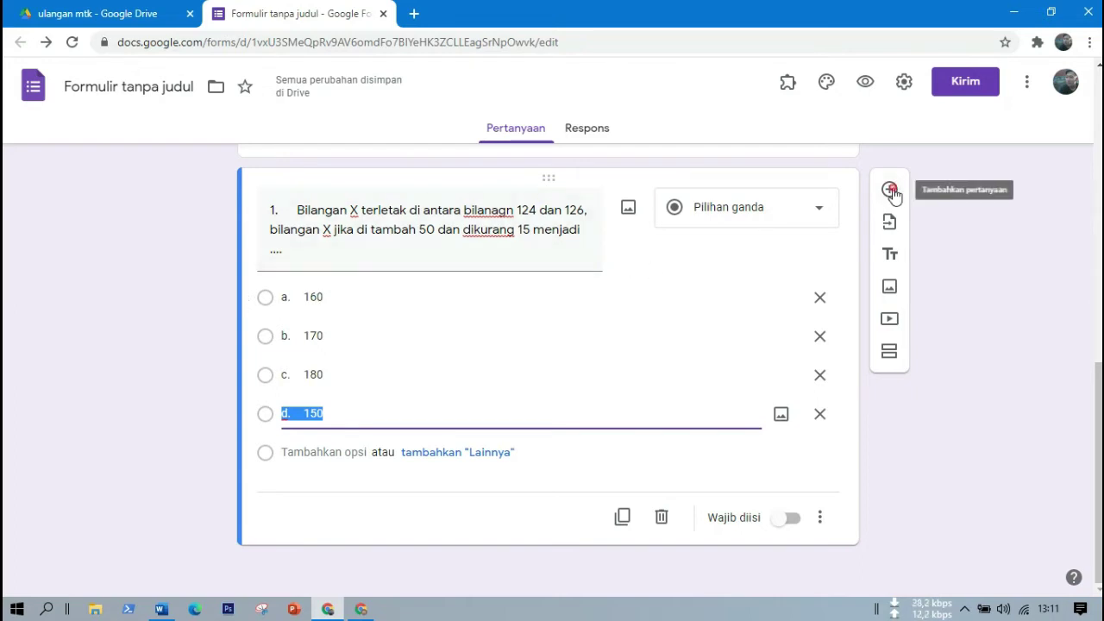
pyautogui.hotkey('alt', 'Tab')
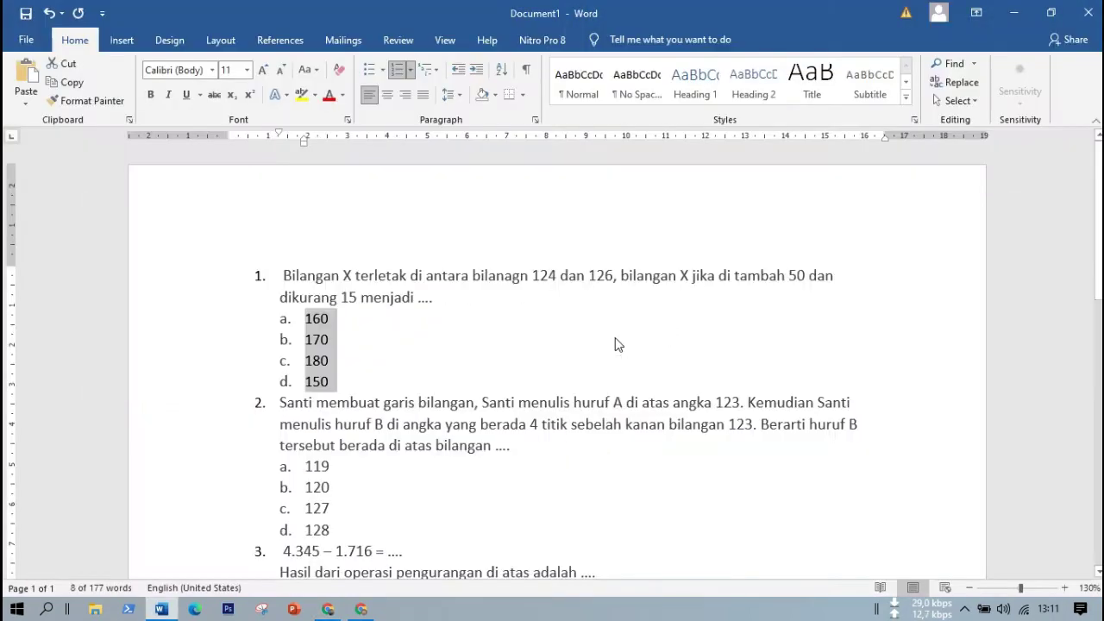
pyautogui.moveTo(277, 403); pyautogui.dragTo(539, 449)
pyautogui.hotkey('ctrl', 'c')
pyautogui.hotkey('alt', 'Tab')
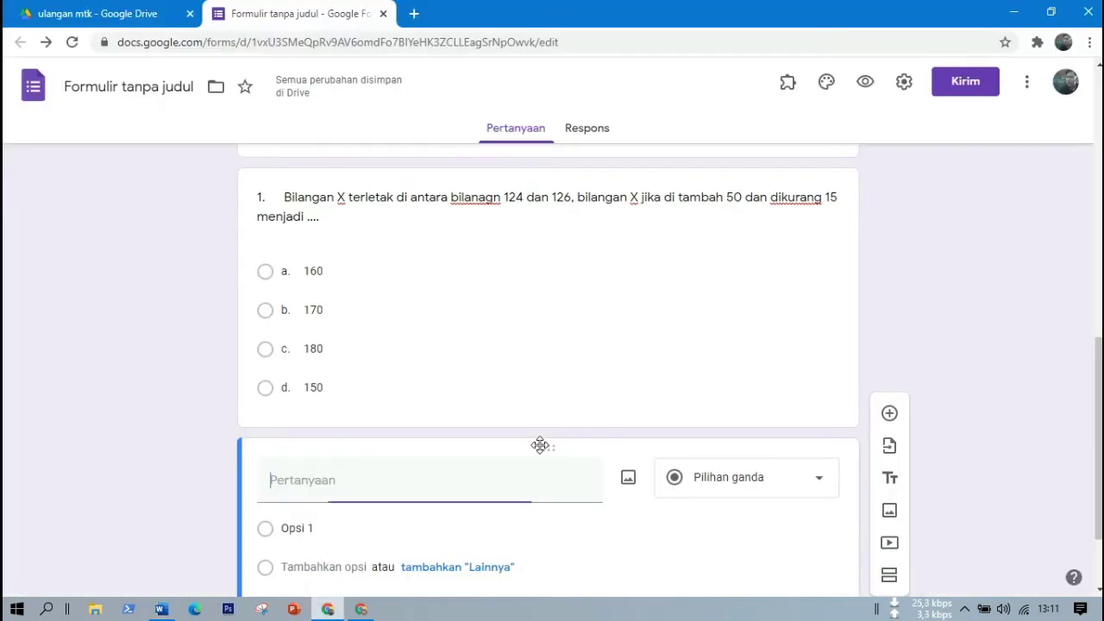
pyautogui.hotkey('ctrl', 'v')
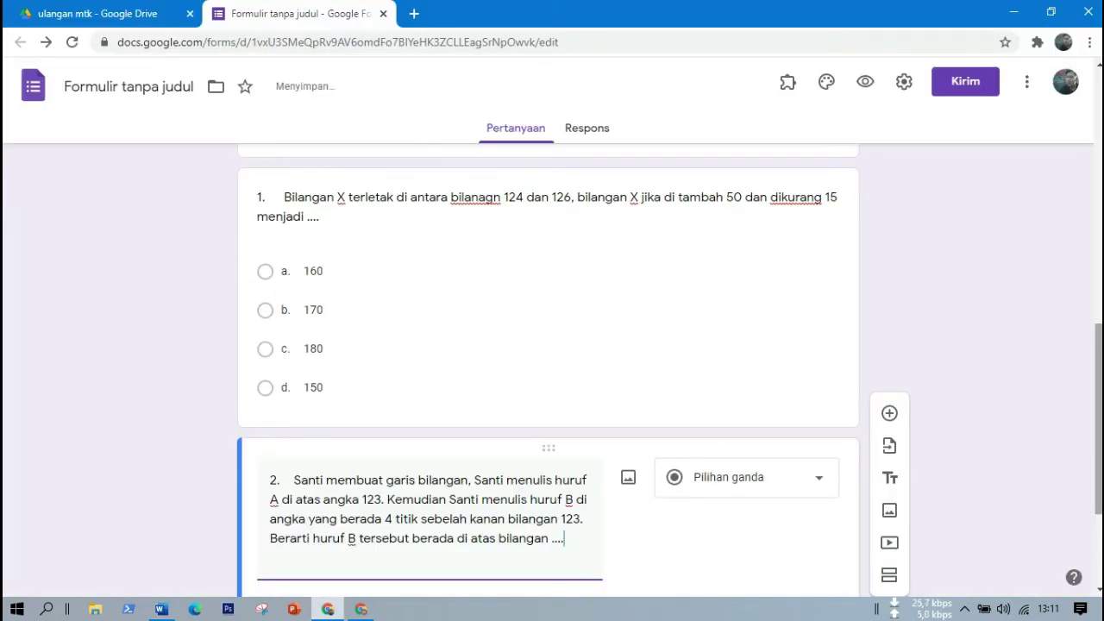
pyautogui.scroll(-2, 496, 438)
# Paste question 2's options 119, 120, 127 and 128, then add another blank question.
pyautogui.click(320, 413)
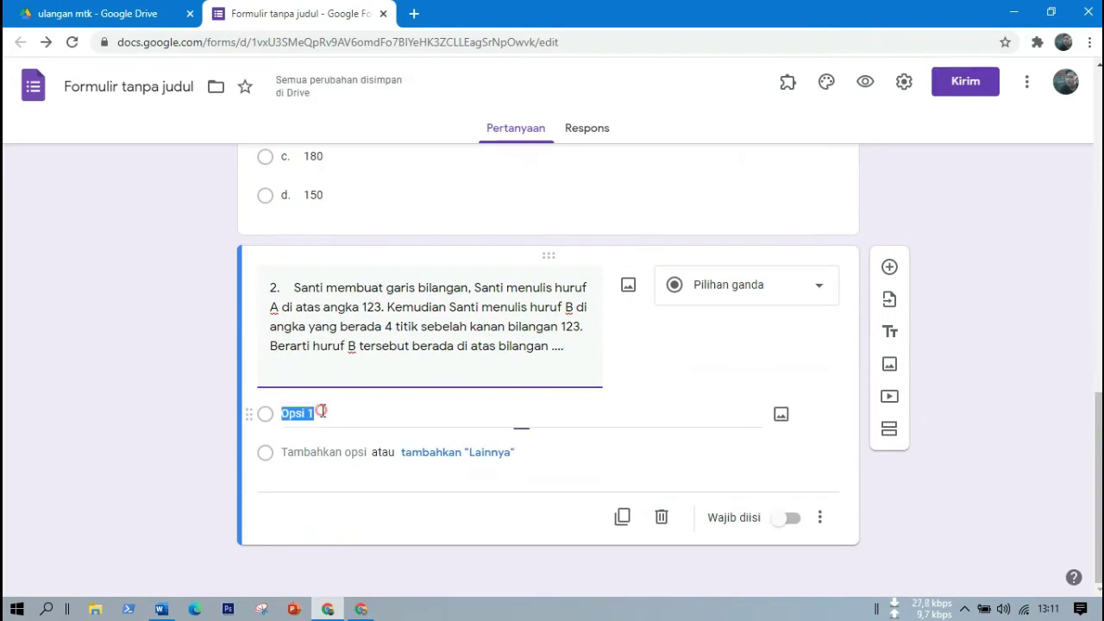
pyautogui.hotkey('alt', 'Tab')
pyautogui.moveTo(304, 467); pyautogui.dragTo(329, 537)
pyautogui.hotkey('ctrl', 'c')
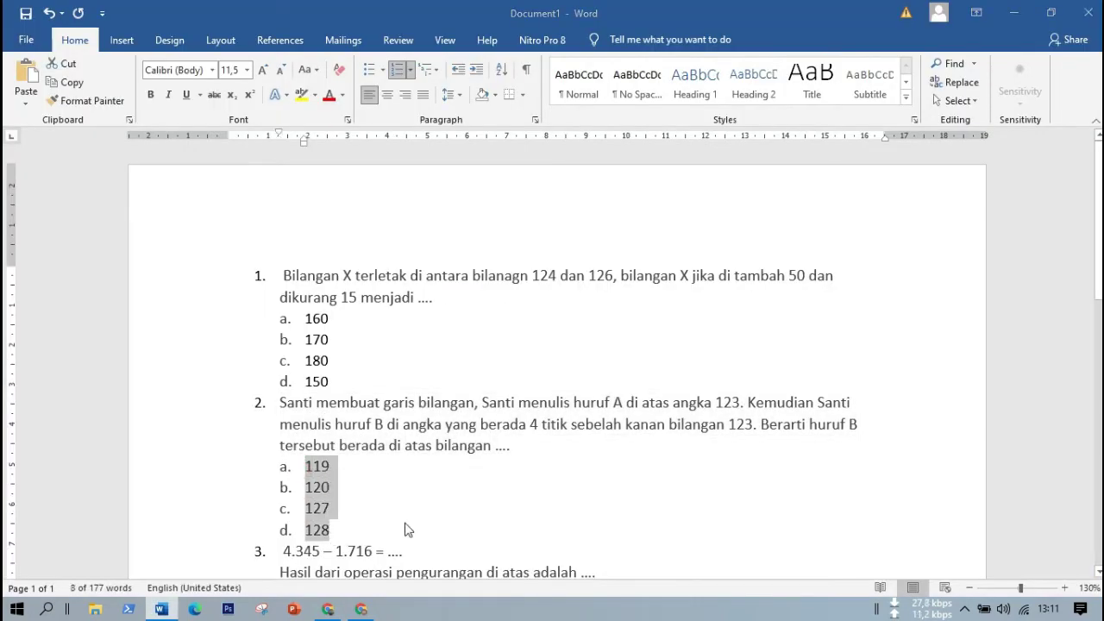
pyautogui.hotkey('alt', 'Tab')
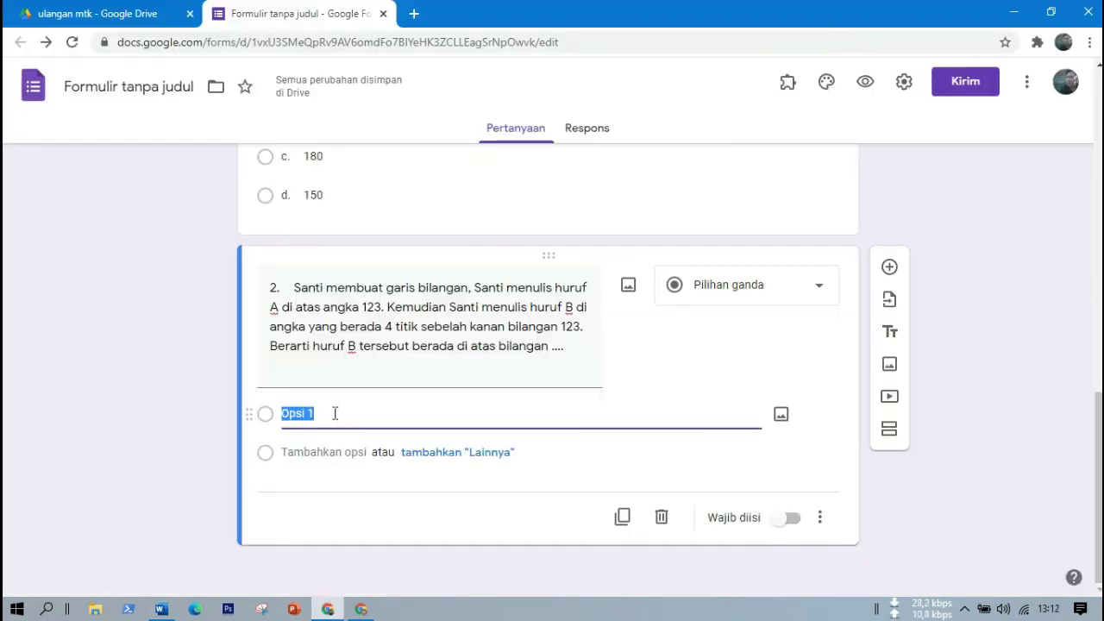
pyautogui.hotkey('ctrl', 'v')
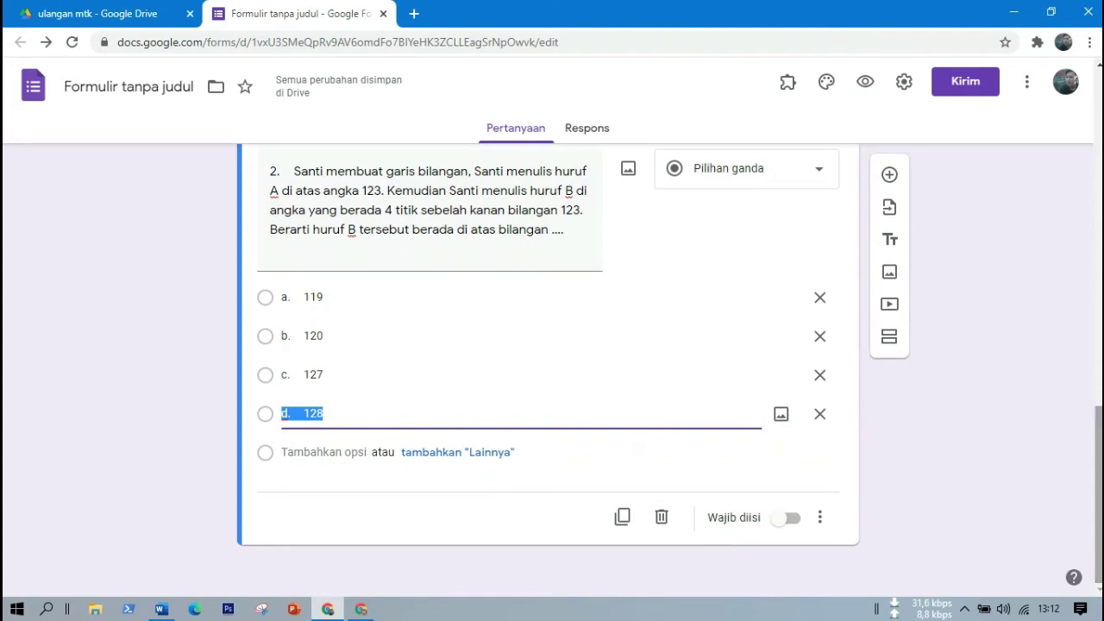
pyautogui.click(892, 176)
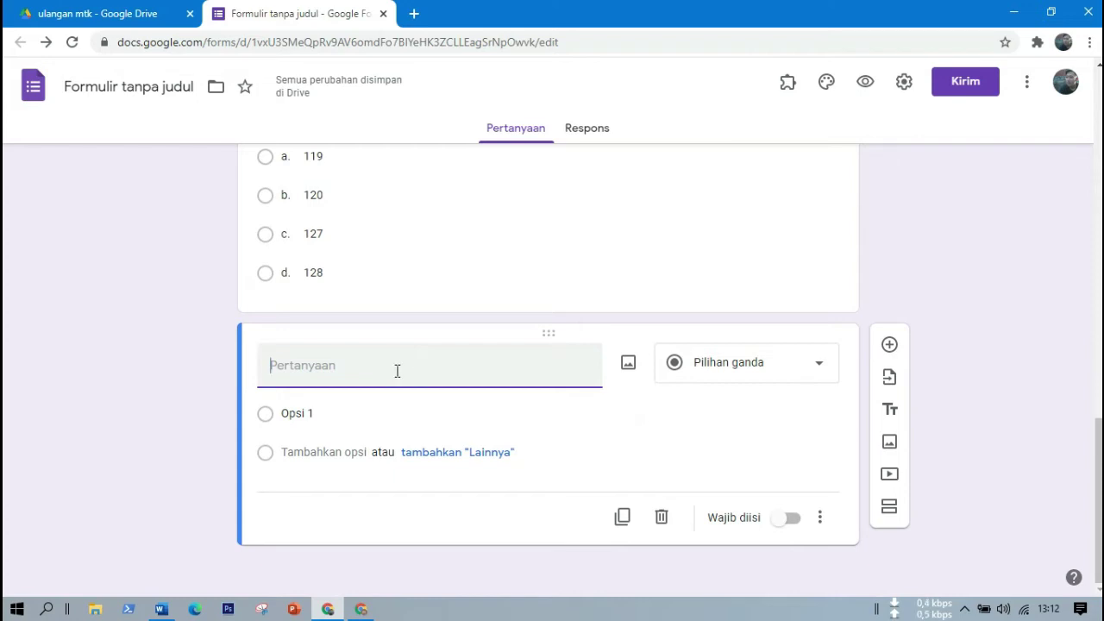
# Paste question 3's text, the subtraction 4.345 – 1.716, from Word as the question title.
pyautogui.hotkey('alt', 'Tab')
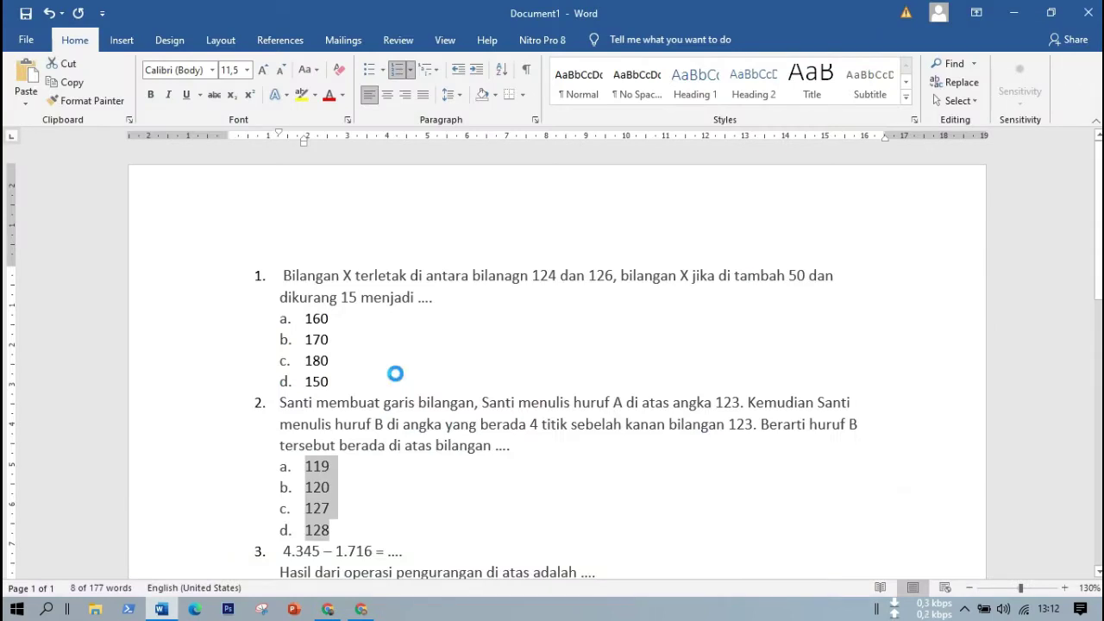
pyautogui.hotkey('alt', 'Tab')
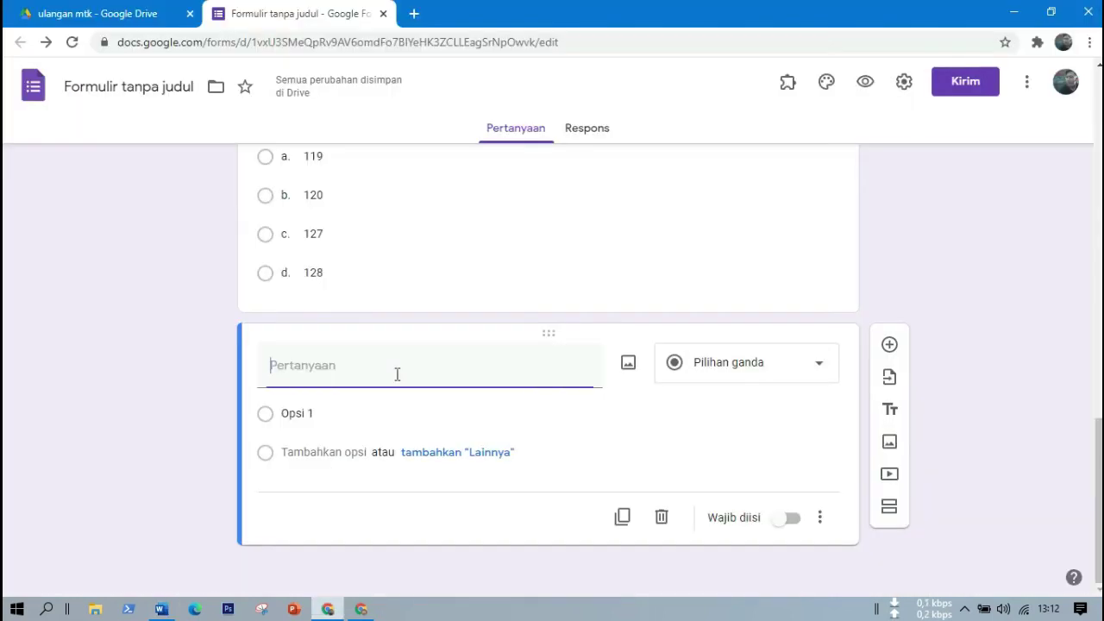
pyautogui.moveTo(1099, 449)
pyautogui.mouseDown()
pyautogui.moveTo(1098, 352)
pyautogui.moveTo(1100, 465)
pyautogui.mouseUp()
pyautogui.hotkey('alt', 'Tab')
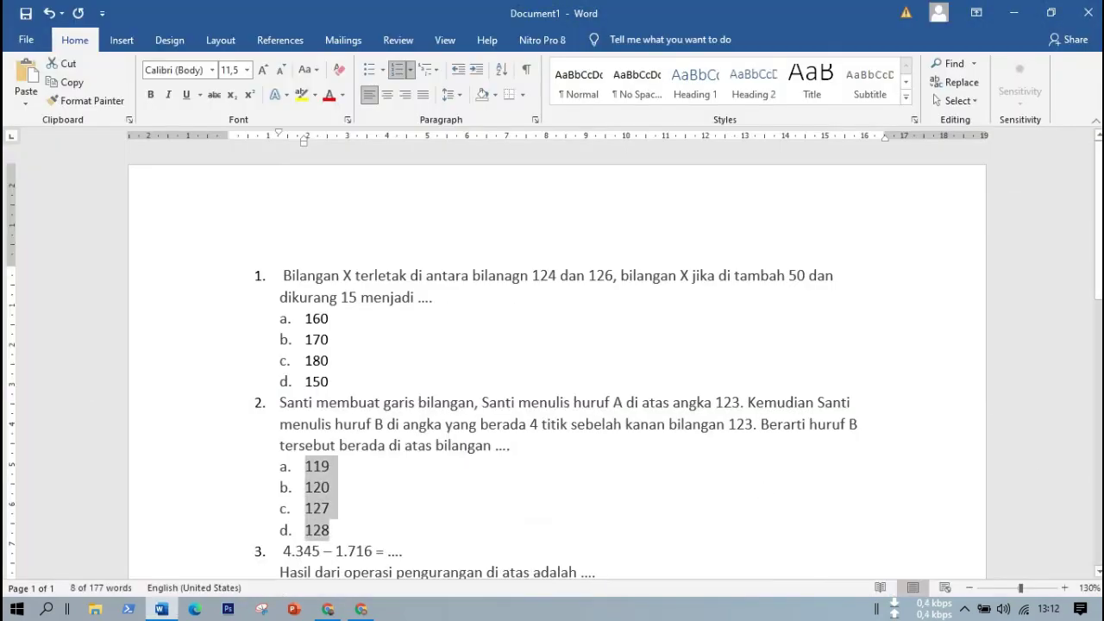
pyautogui.scroll(-5, 581, 351)
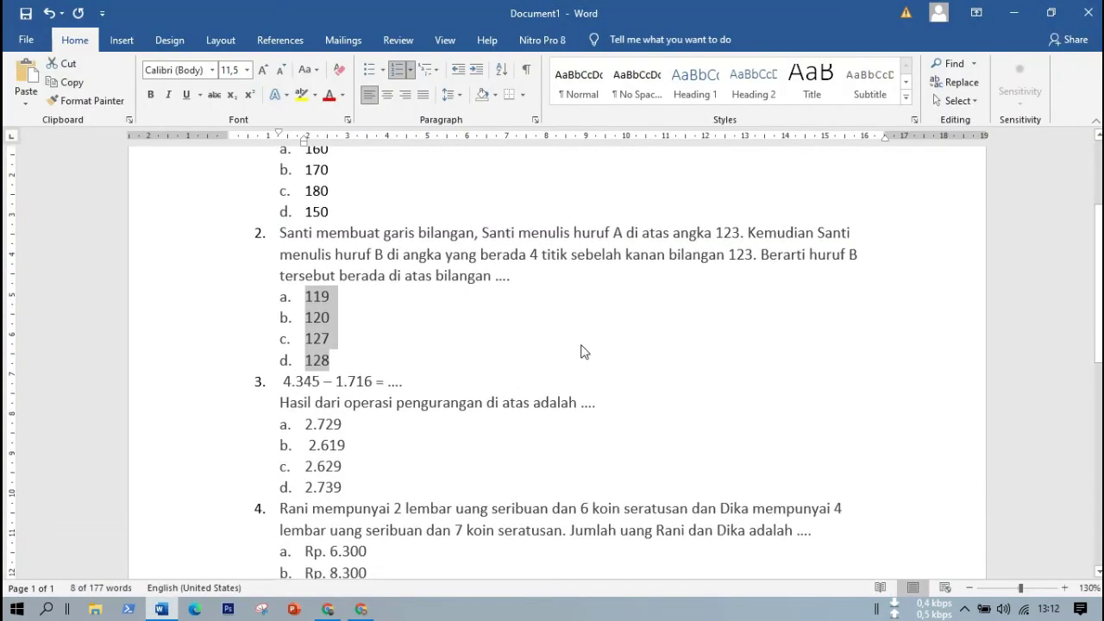
pyautogui.moveTo(283, 382); pyautogui.dragTo(591, 397)
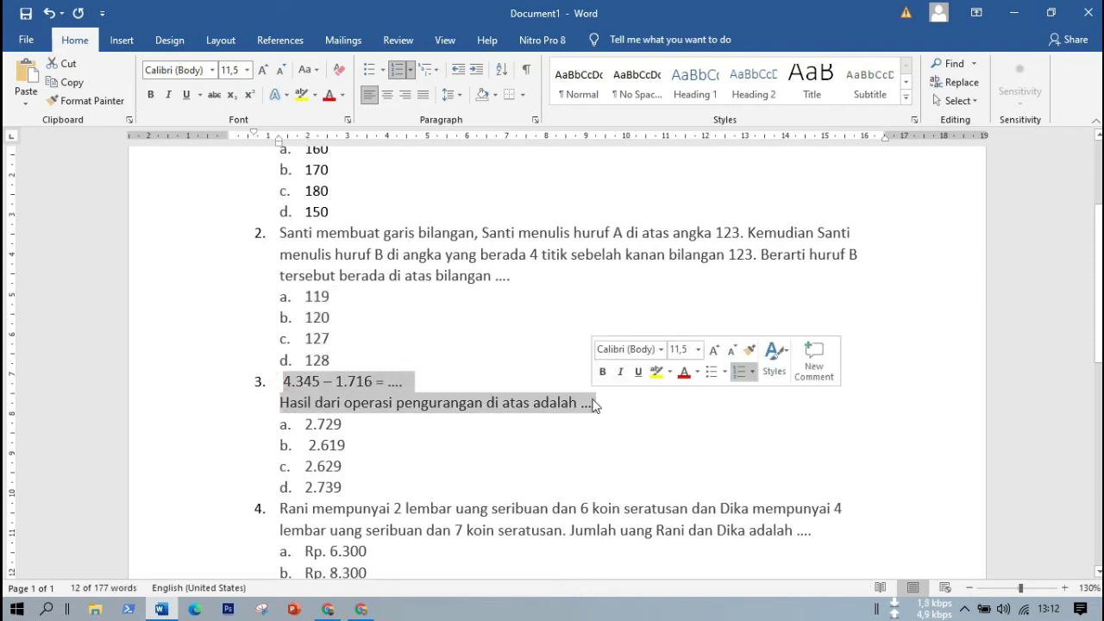
pyautogui.hotkey('alt', 'Tab')
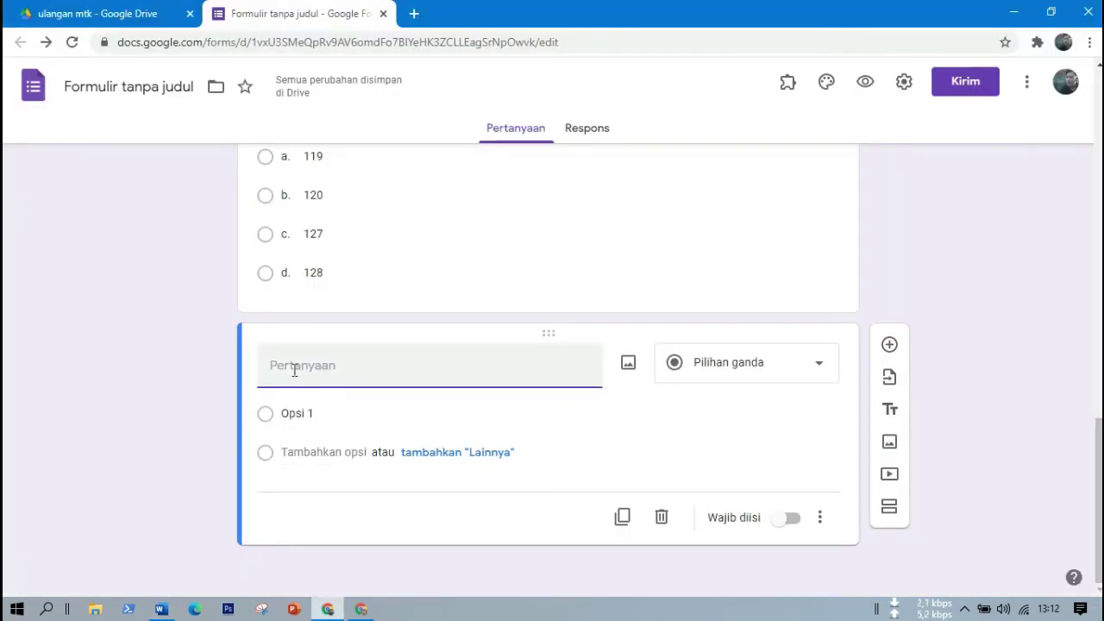
pyautogui.hotkey('ctrl', 'v')
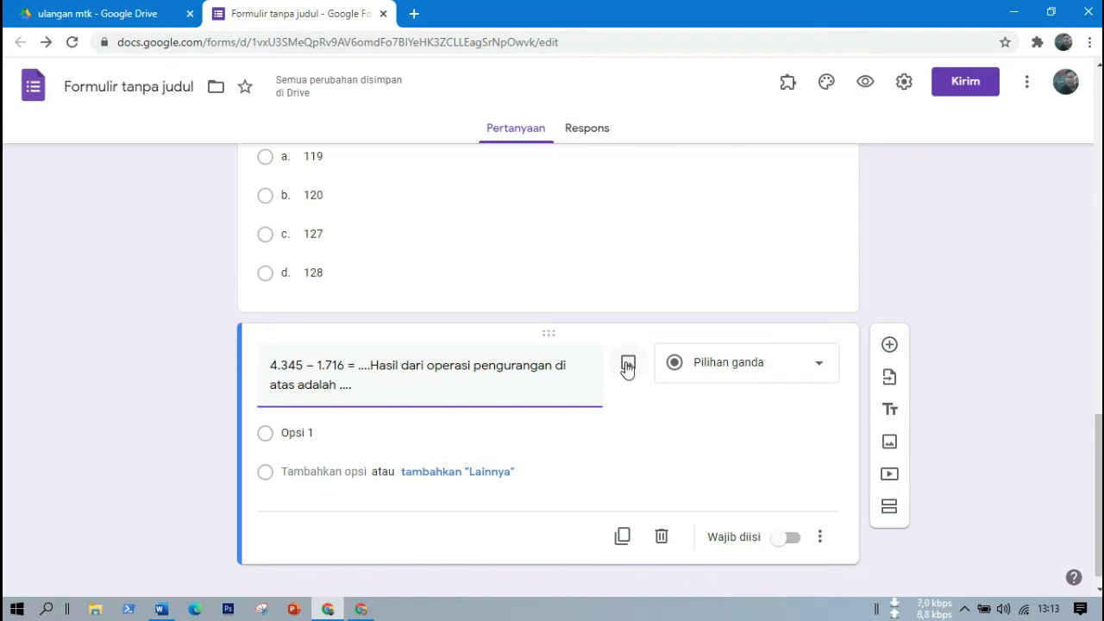
# Paste answer choices 2.729, 2.619, 2.629 and 2.739 as question 3's options.
pyautogui.click(306, 431)
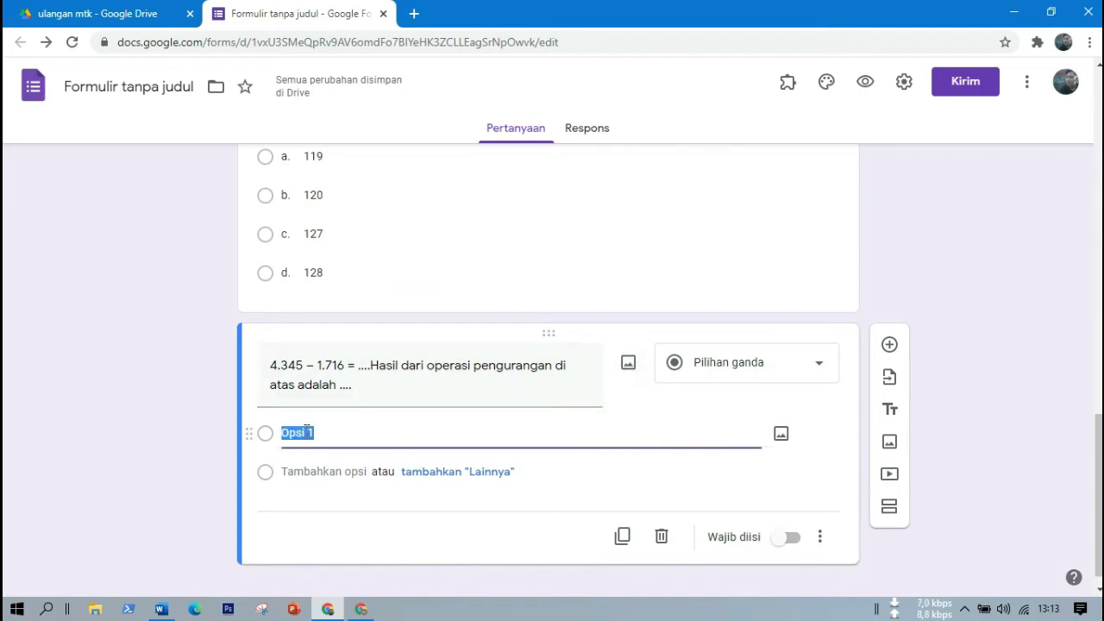
pyautogui.hotkey('alt', 'Tab')
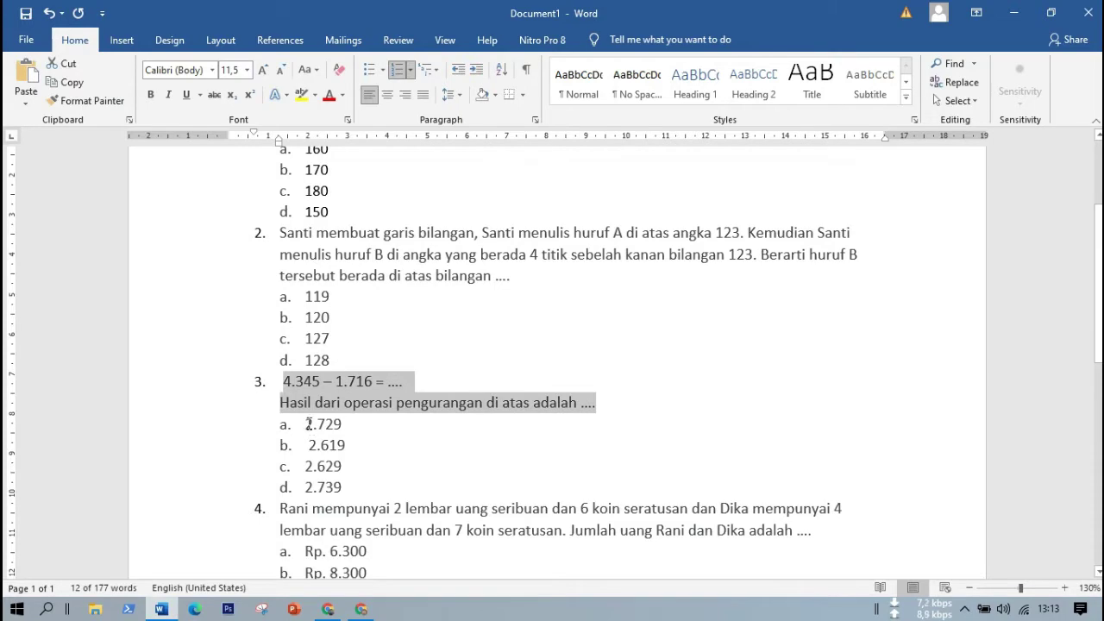
pyautogui.moveTo(301, 424); pyautogui.dragTo(356, 492)
pyautogui.hotkey('ctrl', 'c')
pyautogui.hotkey('alt', 'Tab')
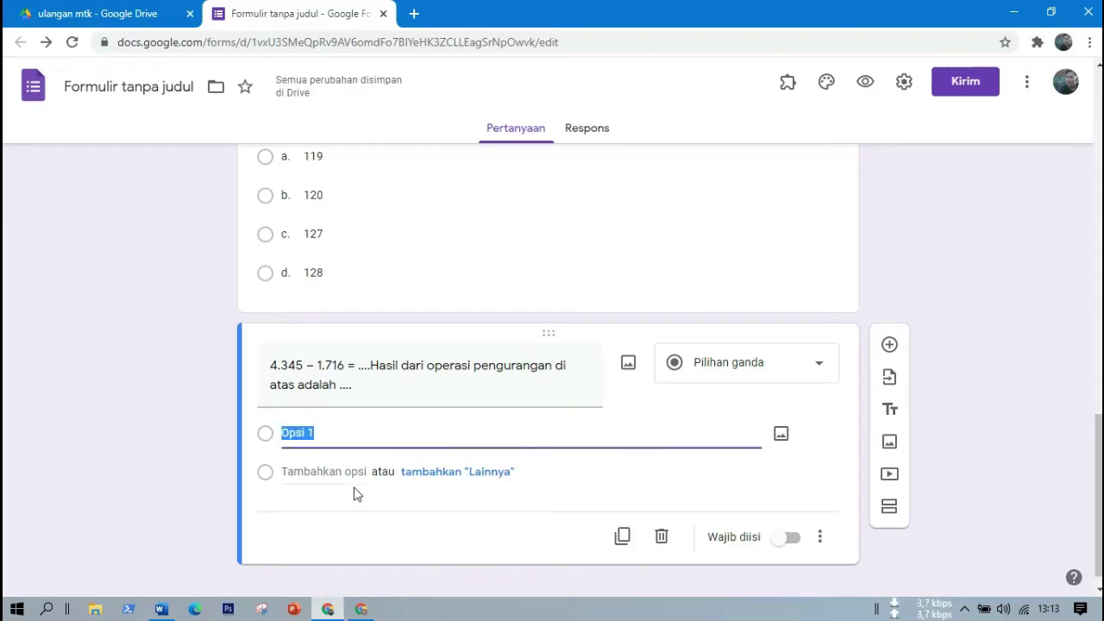
pyautogui.hotkey('ctrl', 'v')
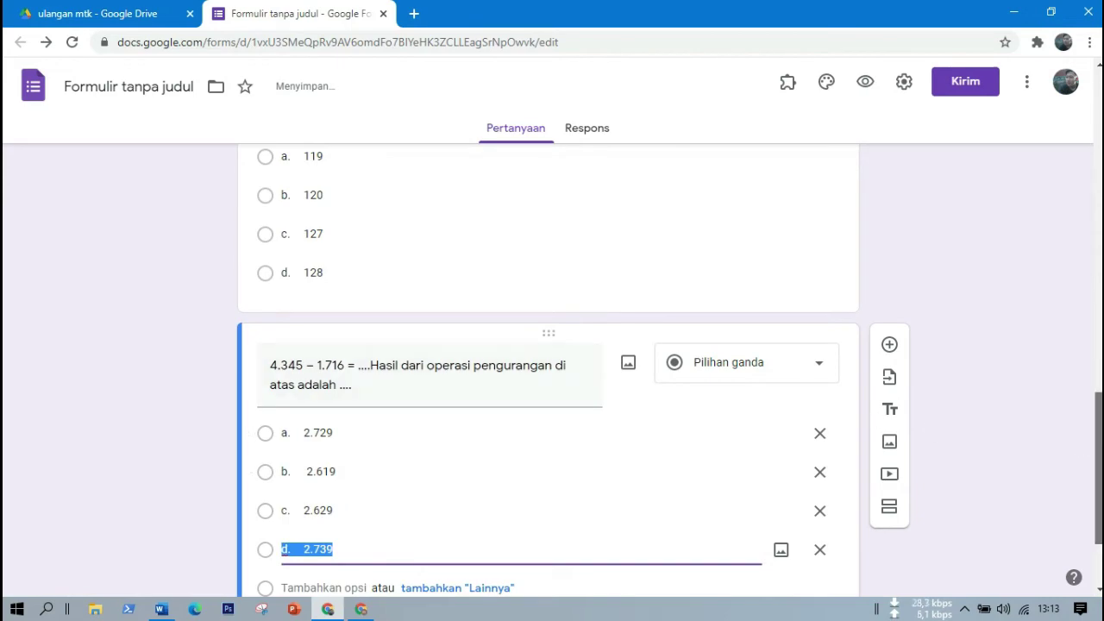
pyautogui.moveTo(1099, 450); pyautogui.dragTo(1098, 491)
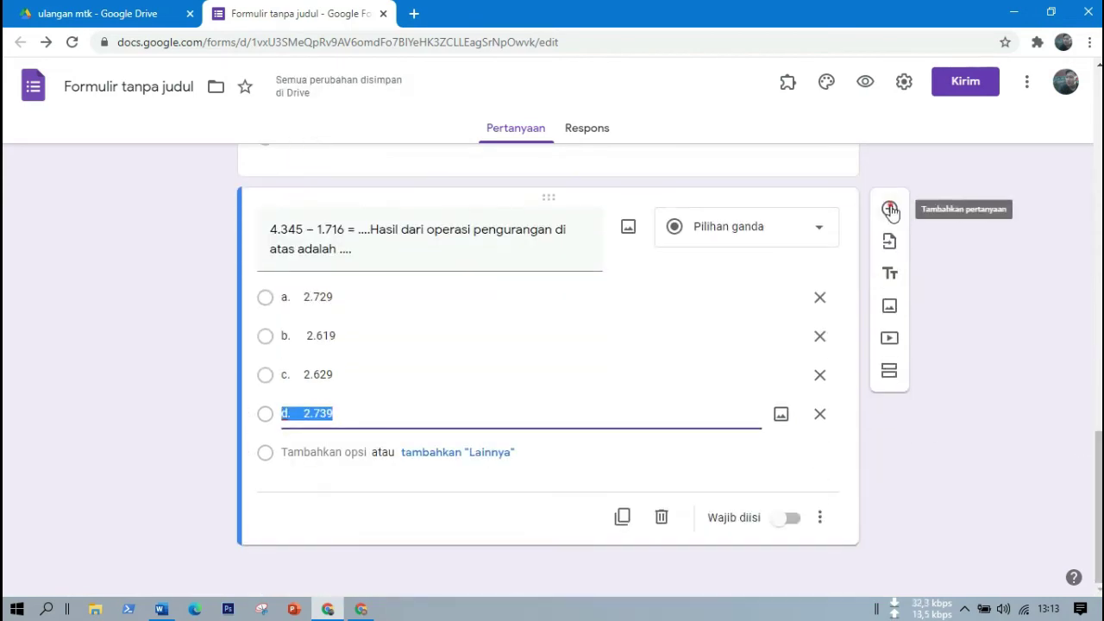
# Add a new question titled with question 4's banknotes-and-coins text from Word.
pyautogui.click(890, 209)
pyautogui.hotkey('alt', 'Tab')
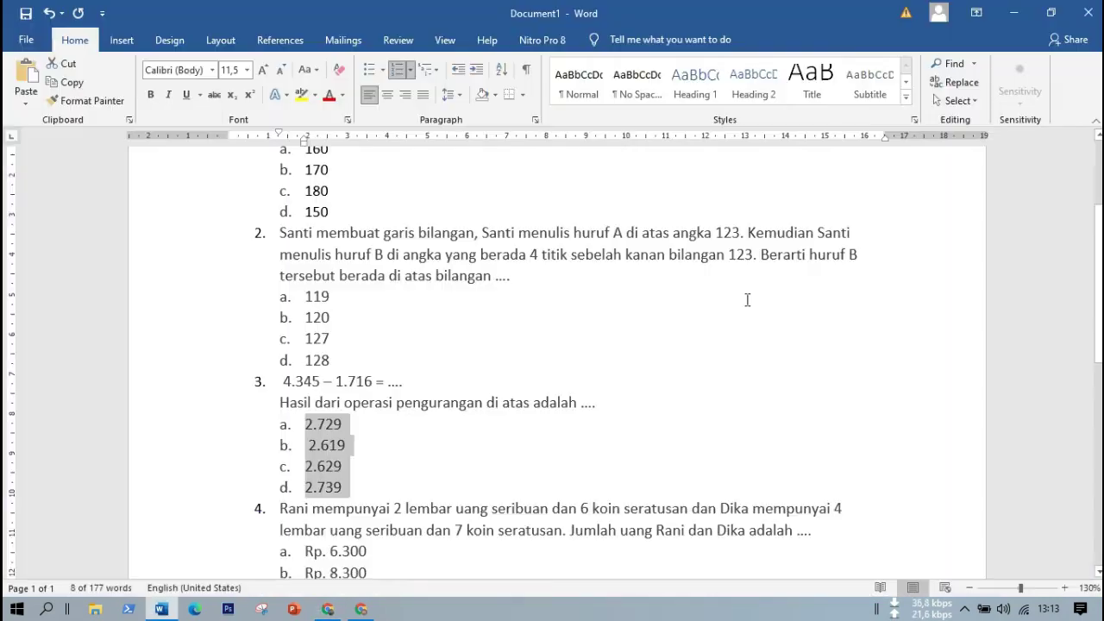
pyautogui.scroll(-5, 557, 439)
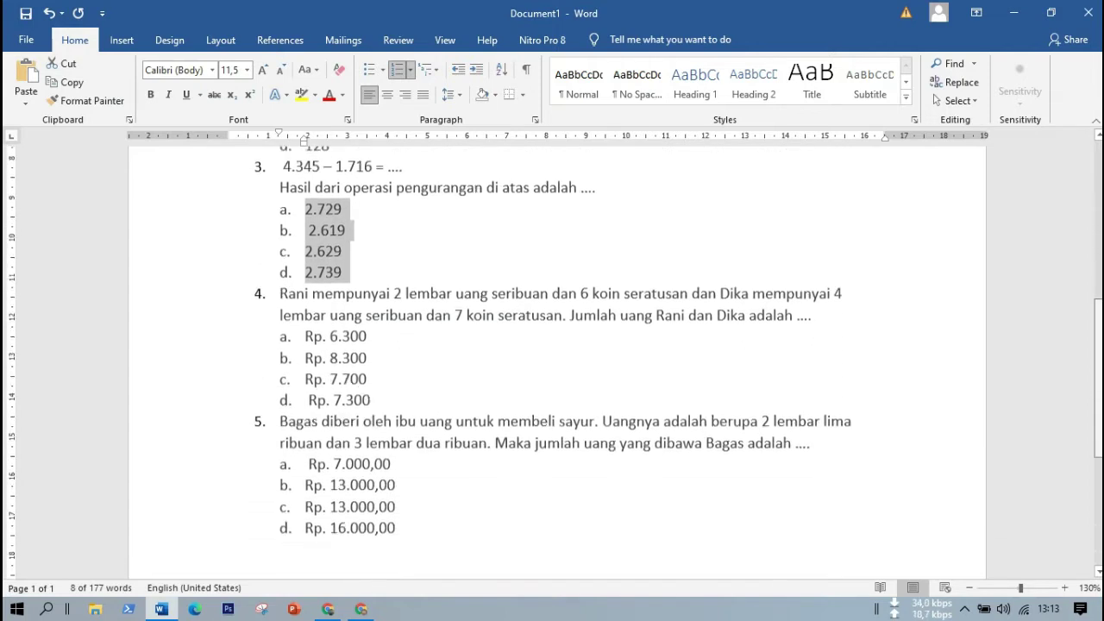
pyautogui.moveTo(278, 242); pyautogui.dragTo(844, 272)
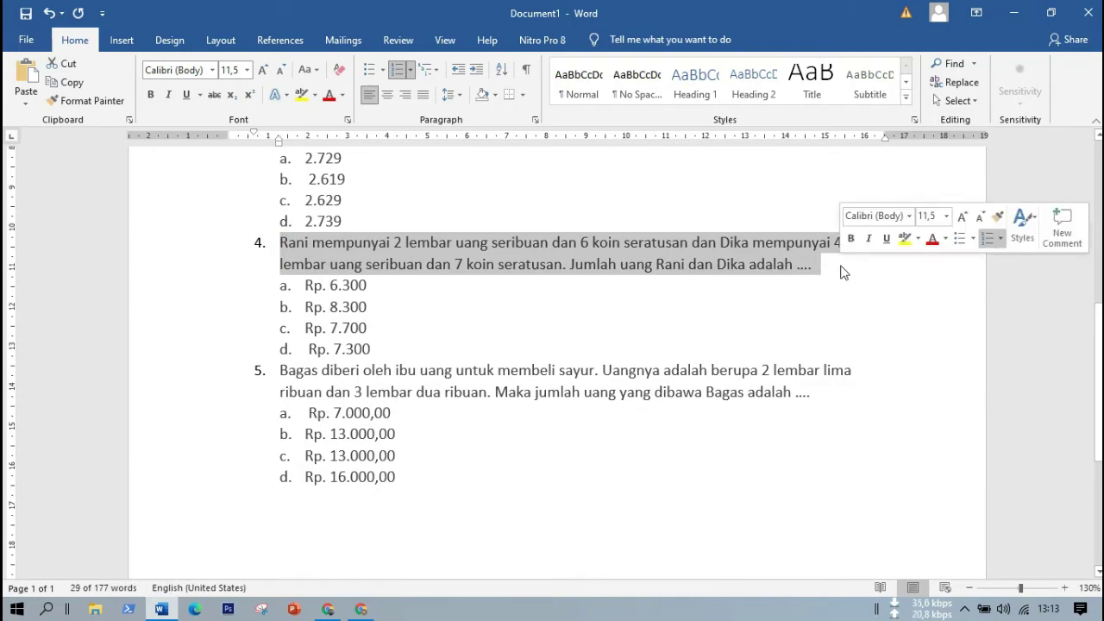
pyautogui.hotkey('alt', 'Tab')
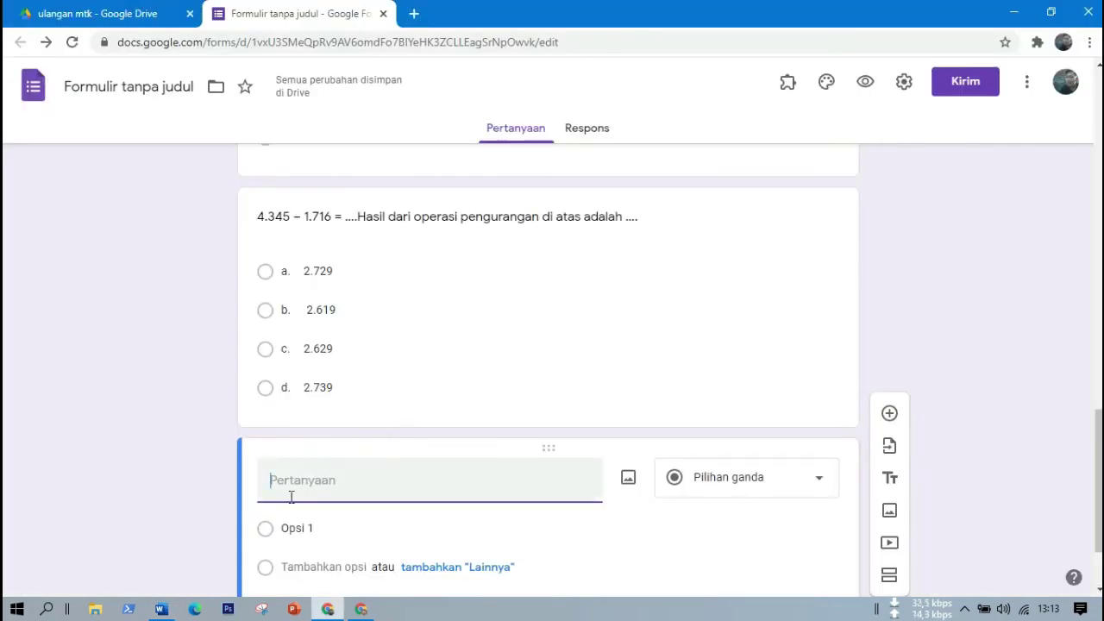
pyautogui.click(291, 495)
pyautogui.hotkey('ctrl', 'v')
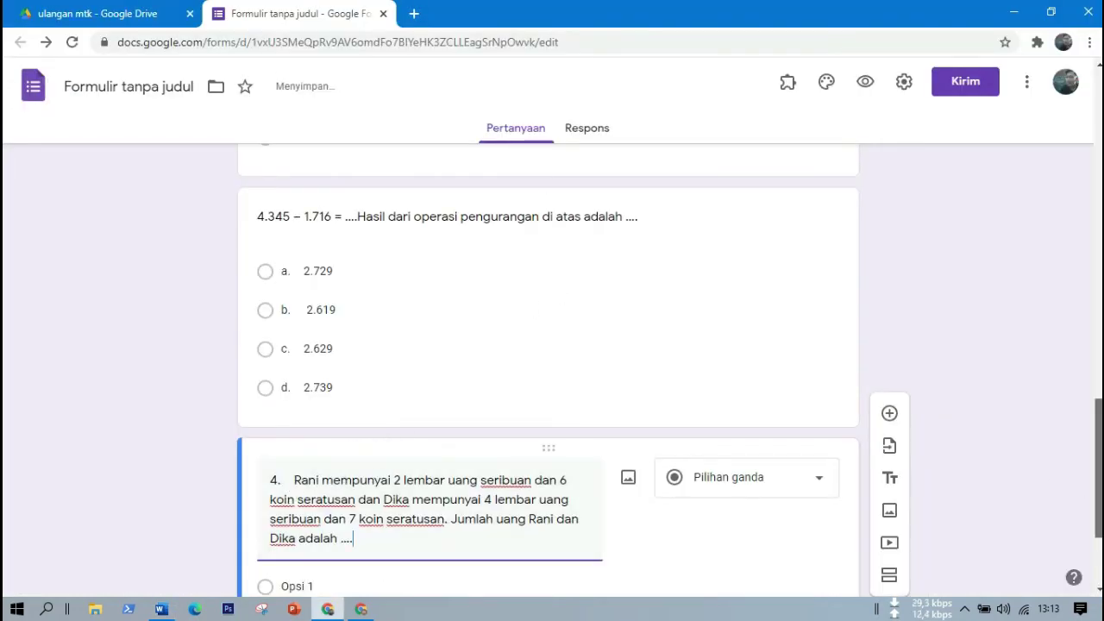
# Paste options Rp. 6.300, Rp. 8.300, Rp. 7.700 and Rp. 7.300 into question 4.
pyautogui.scroll(-2, 793, 469)
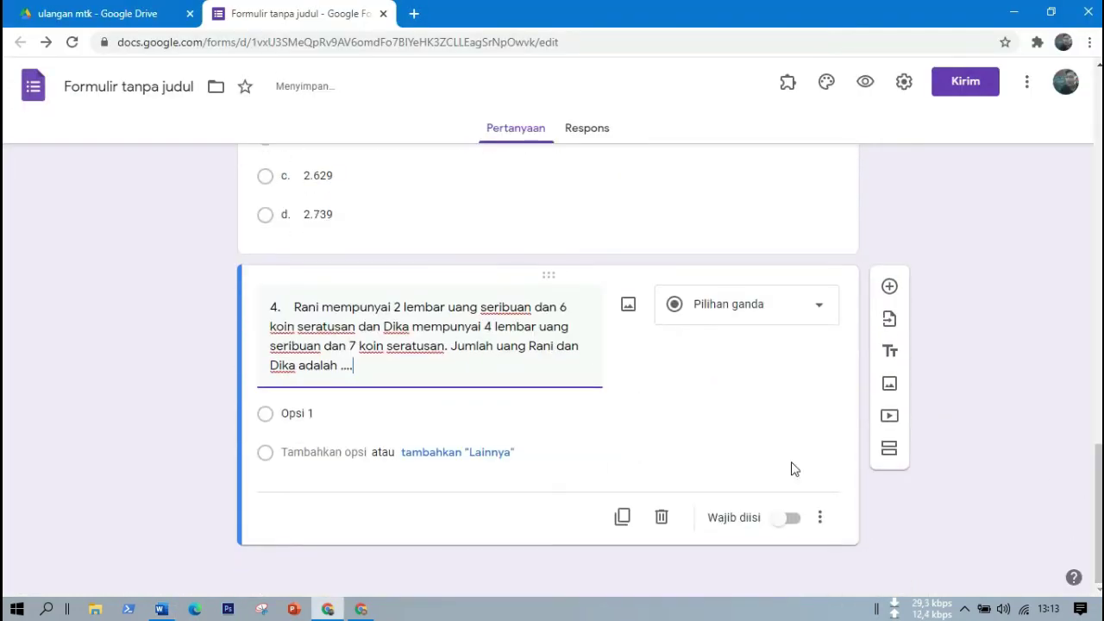
pyautogui.click(304, 413)
pyautogui.hotkey('alt', 'Tab')
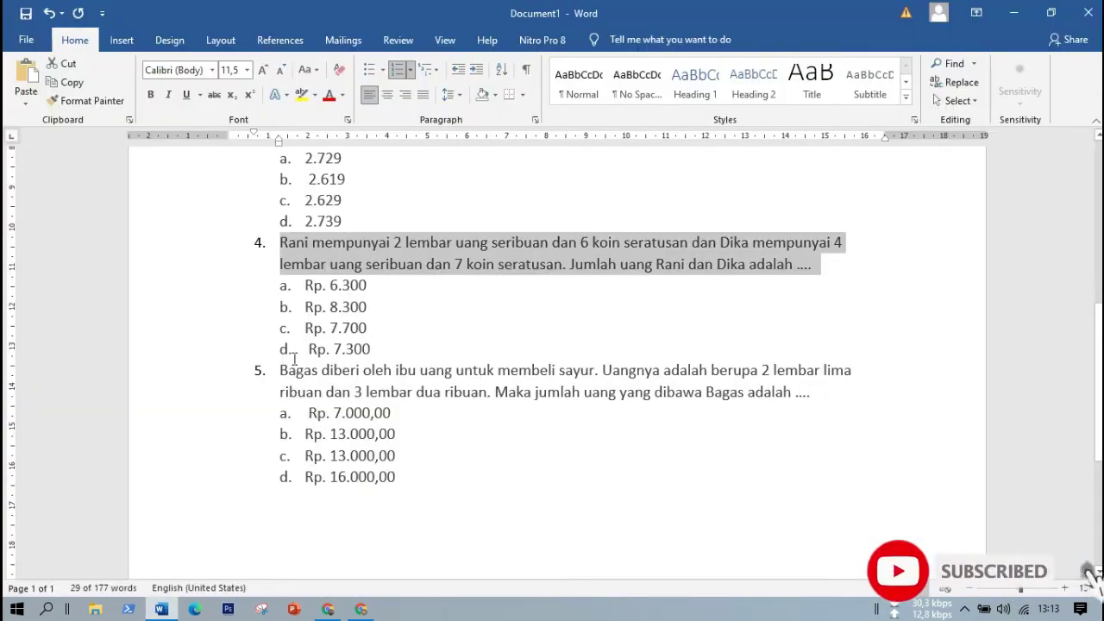
pyautogui.moveTo(300, 288); pyautogui.dragTo(389, 353)
pyautogui.hotkey('ctrl', 'c')
pyautogui.hotkey('alt', 'Tab')
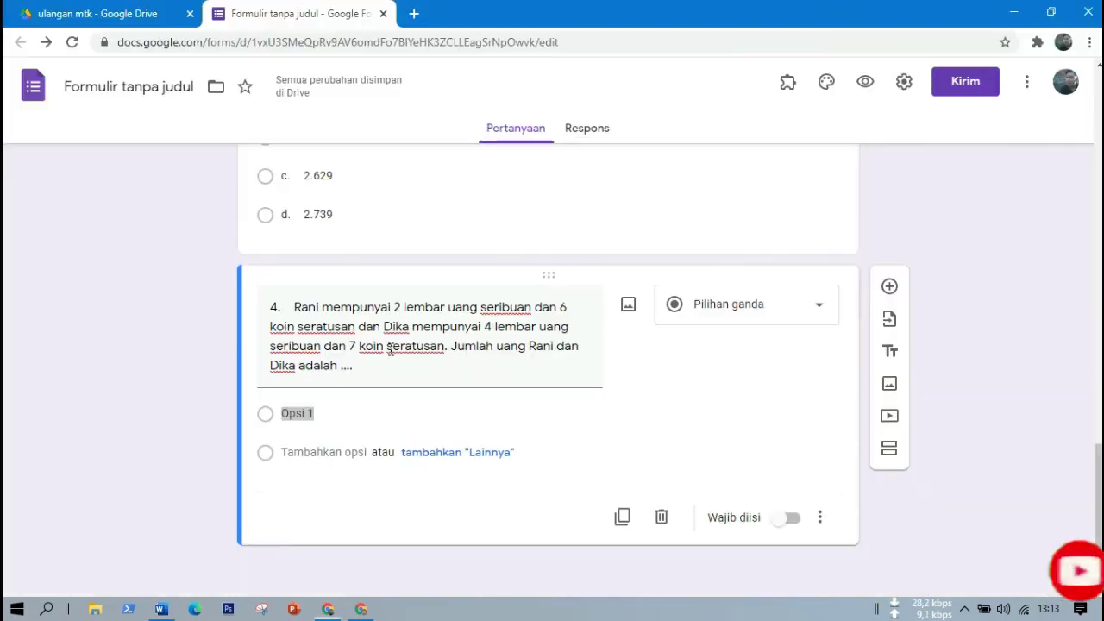
pyautogui.hotkey('ctrl', 'v')
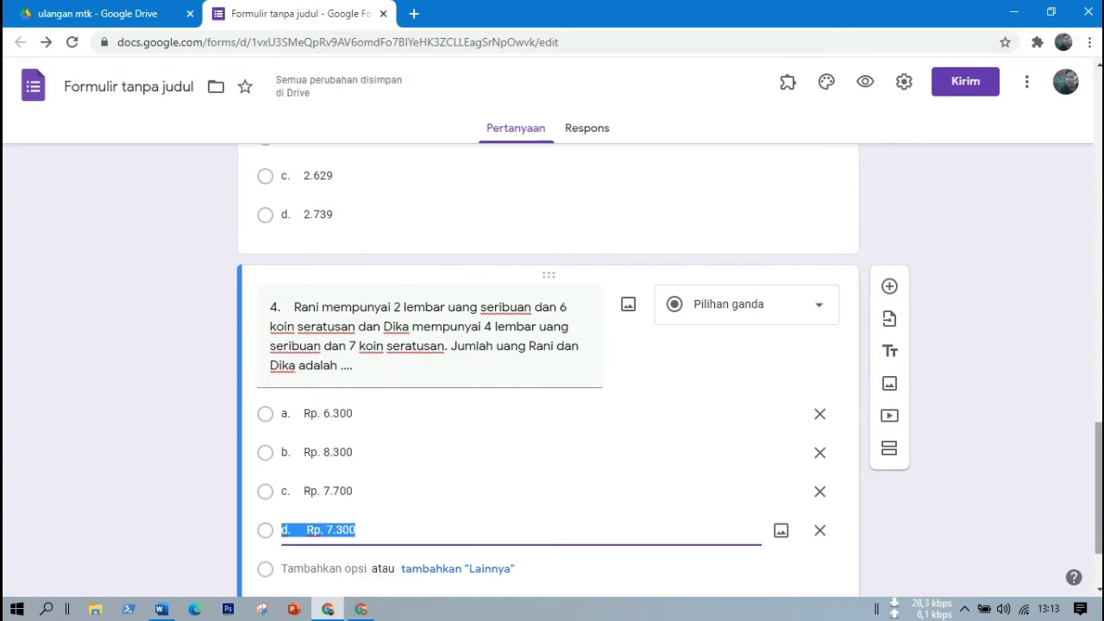
pyautogui.scroll(-2, 670, 381)
# Copy question 5's text from the Word document and return to the form.
pyautogui.hotkey('alt', 'Tab')
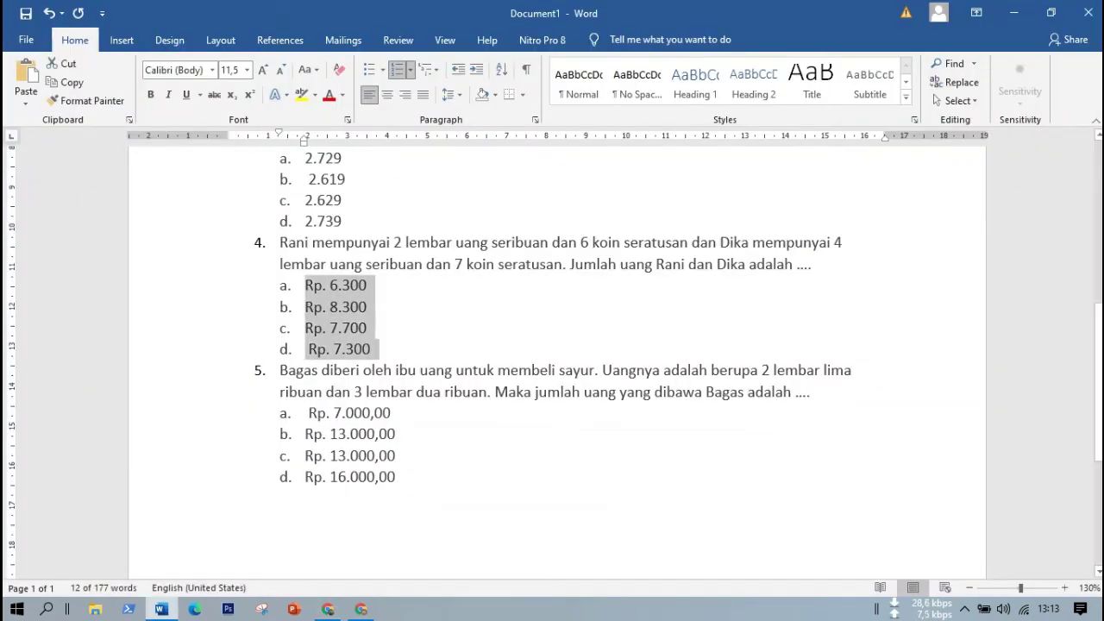
pyautogui.scroll(6, 1099, 372)
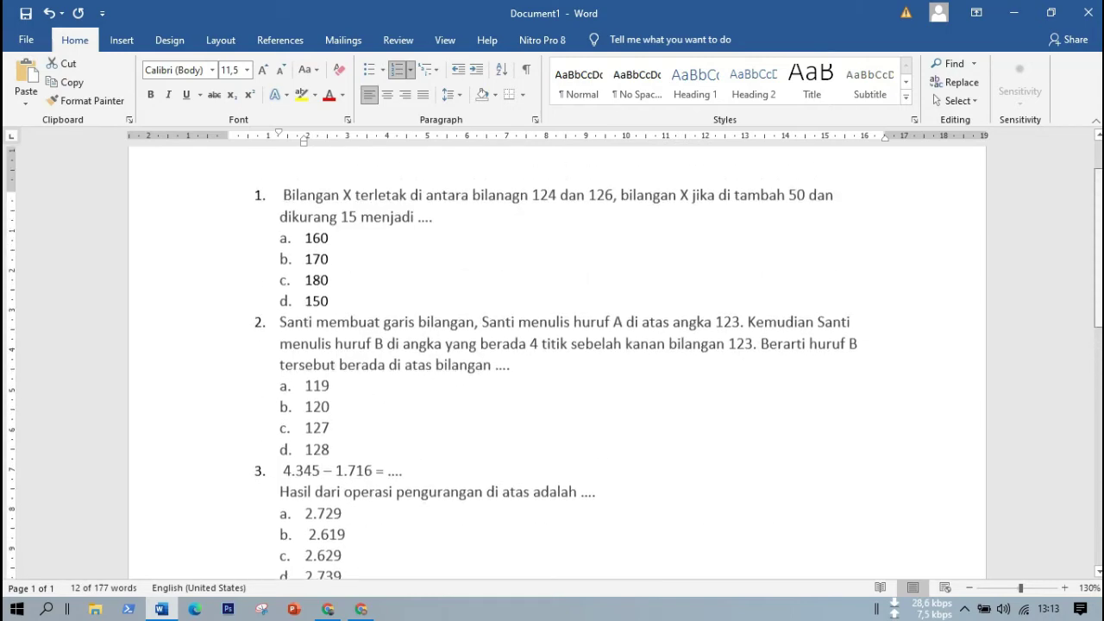
pyautogui.scroll(-4, 1099, 373)
pyautogui.scroll(-1, 556, 363)
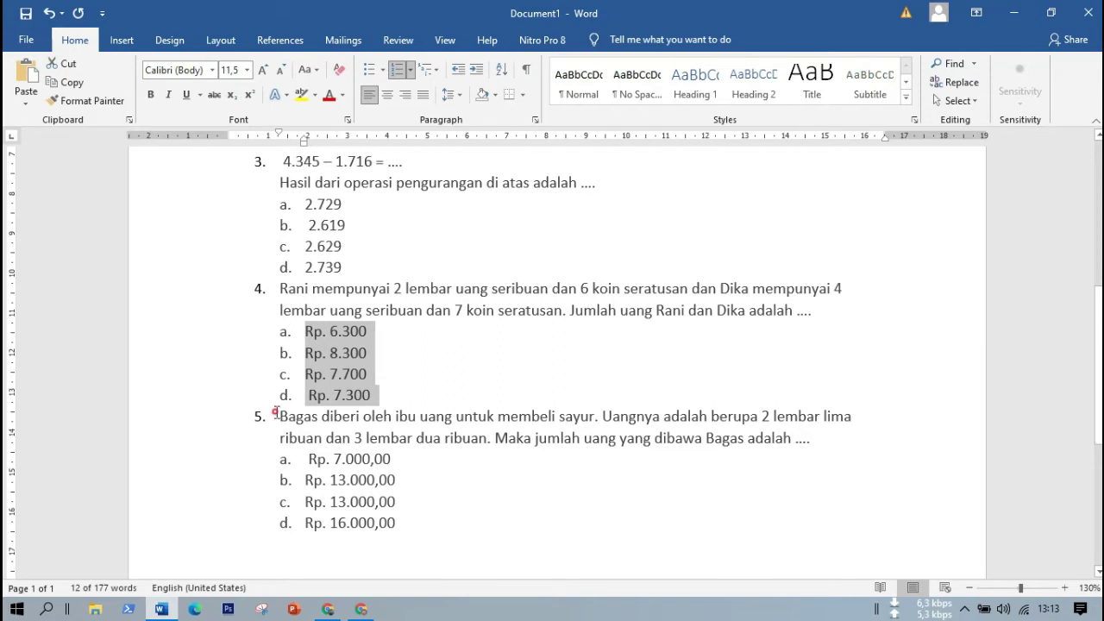
pyautogui.moveTo(276, 414); pyautogui.dragTo(881, 437)
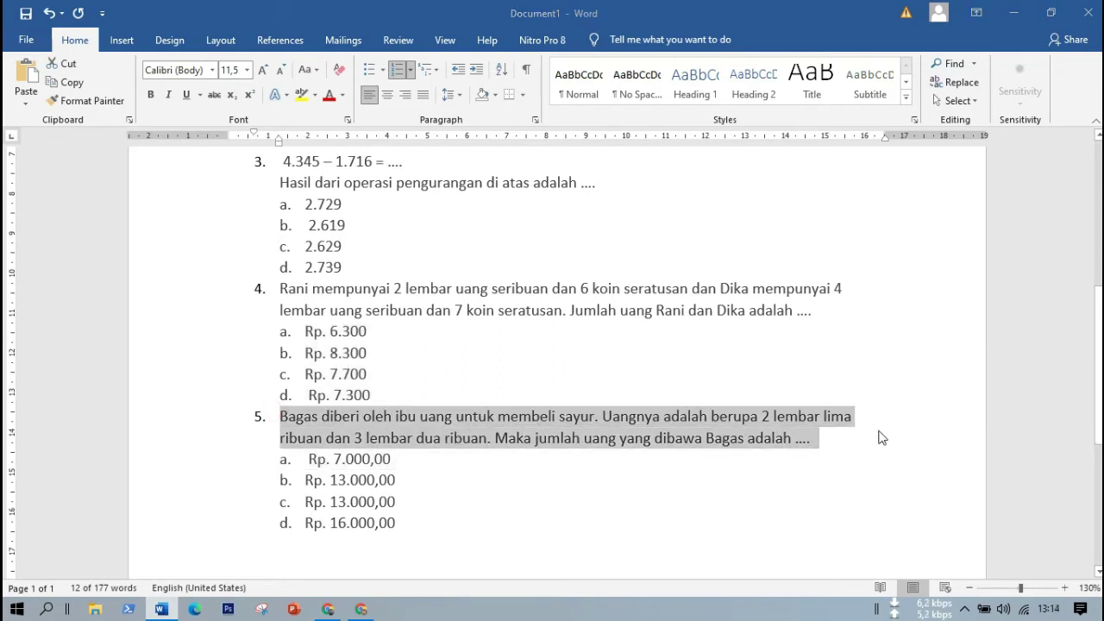
pyautogui.hotkey('alt', 'Tab')
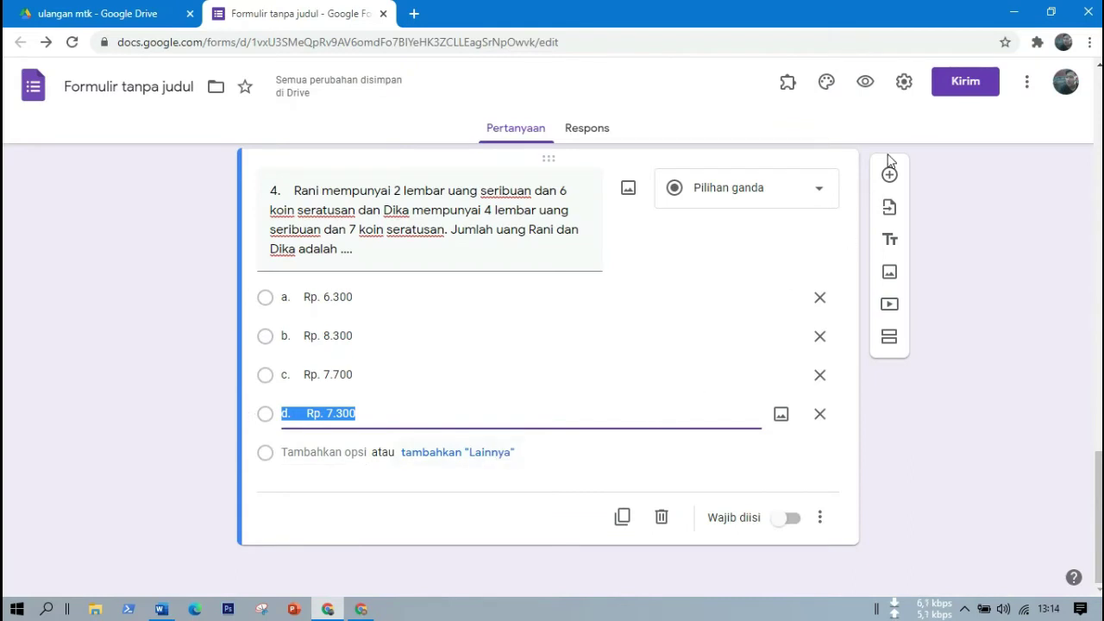
pyautogui.click(890, 176)
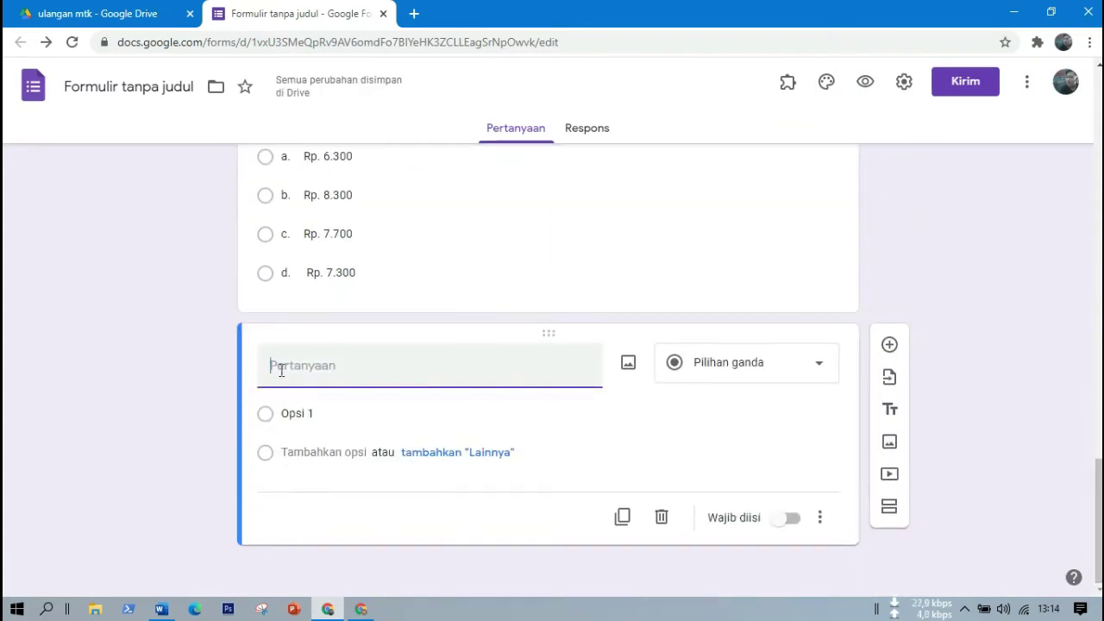
pyautogui.hotkey('ctrl', 'v')
pyautogui.hotkey('ctrl', 'a')
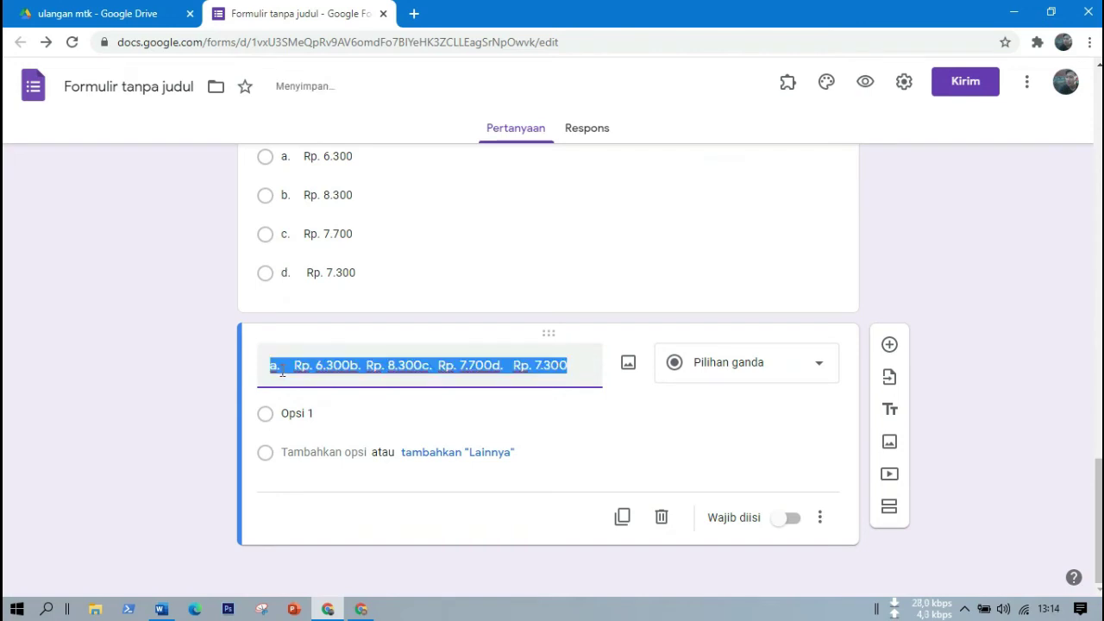
pyautogui.press('BackSpace')
pyautogui.hotkey('alt', 'Tab')
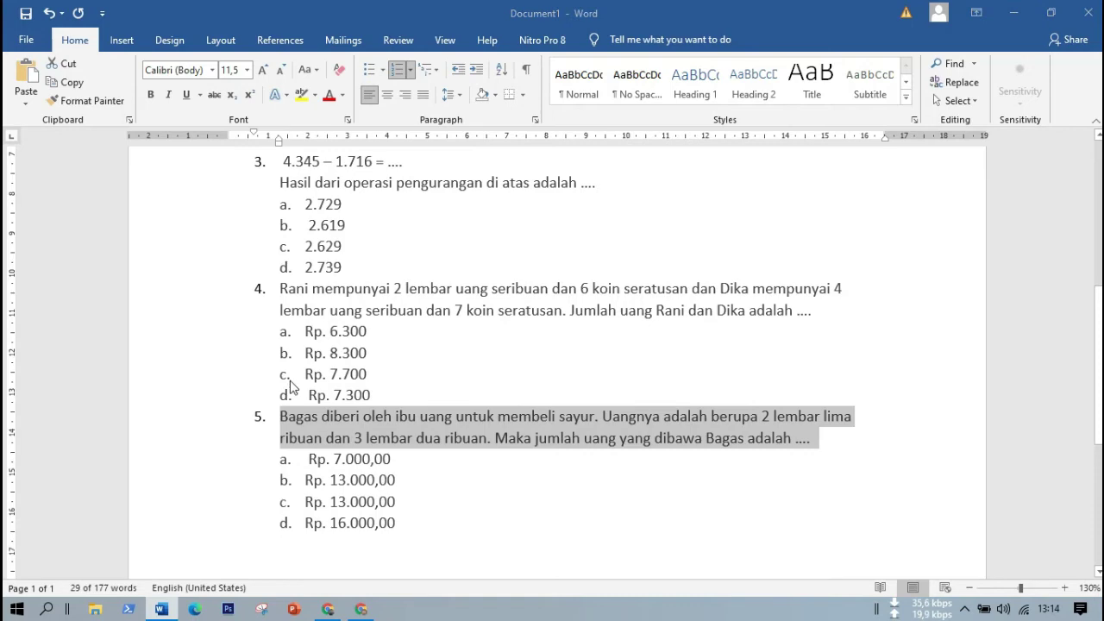
pyautogui.hotkey('ctrl', 'c')
pyautogui.hotkey('alt', 'Tab')
pyautogui.hotkey('ctrl', 'v')
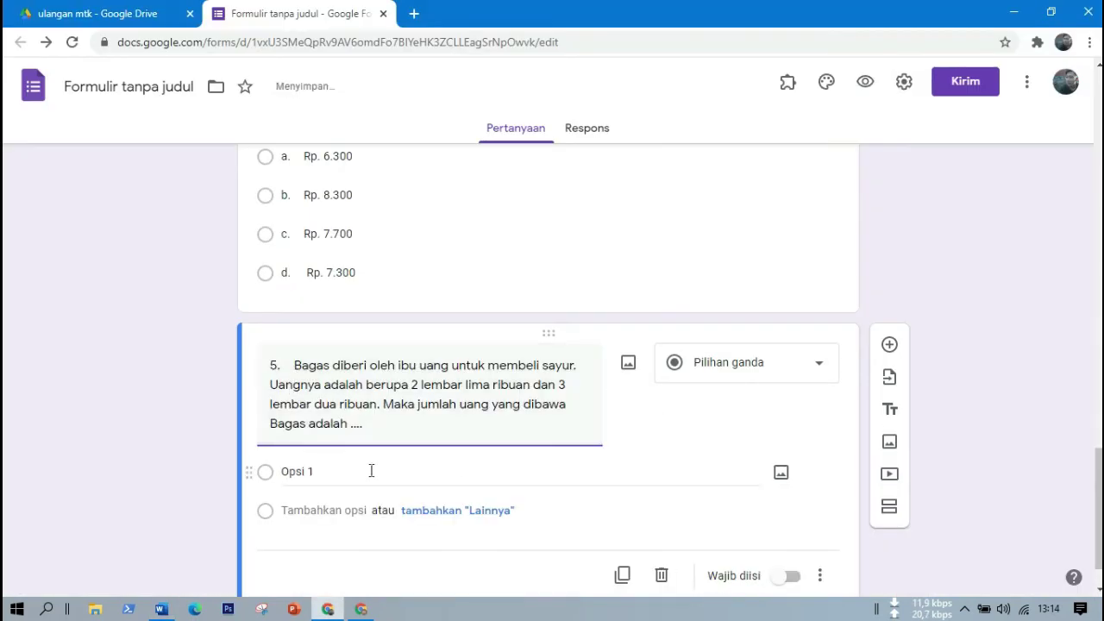
pyautogui.click(349, 471)
pyautogui.hotkey('alt', 'Tab')
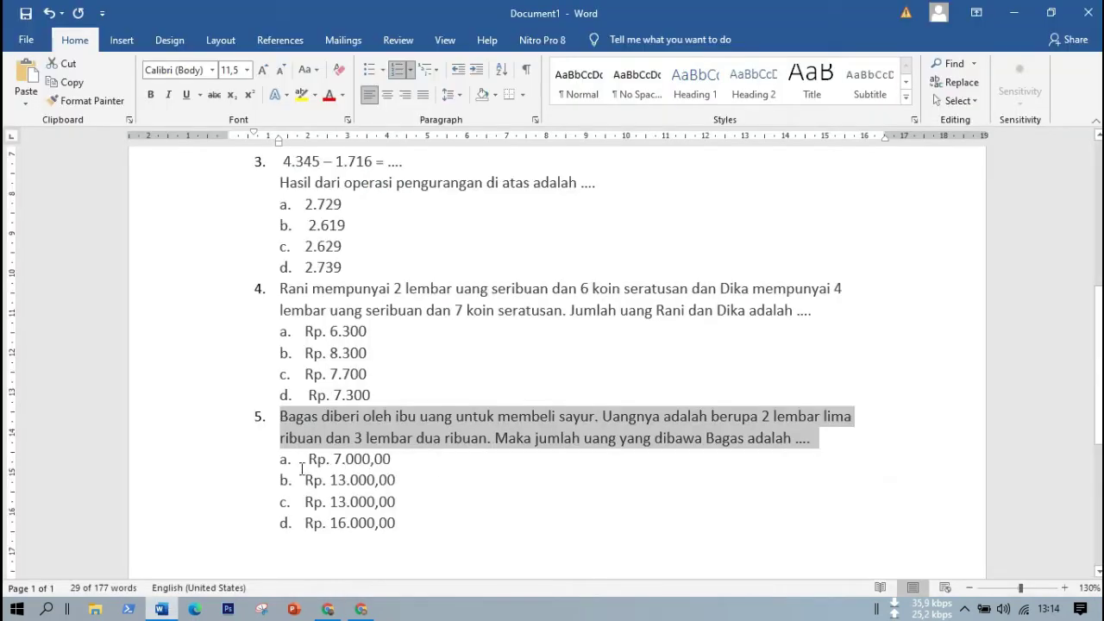
pyautogui.moveTo(307, 460); pyautogui.dragTo(404, 523)
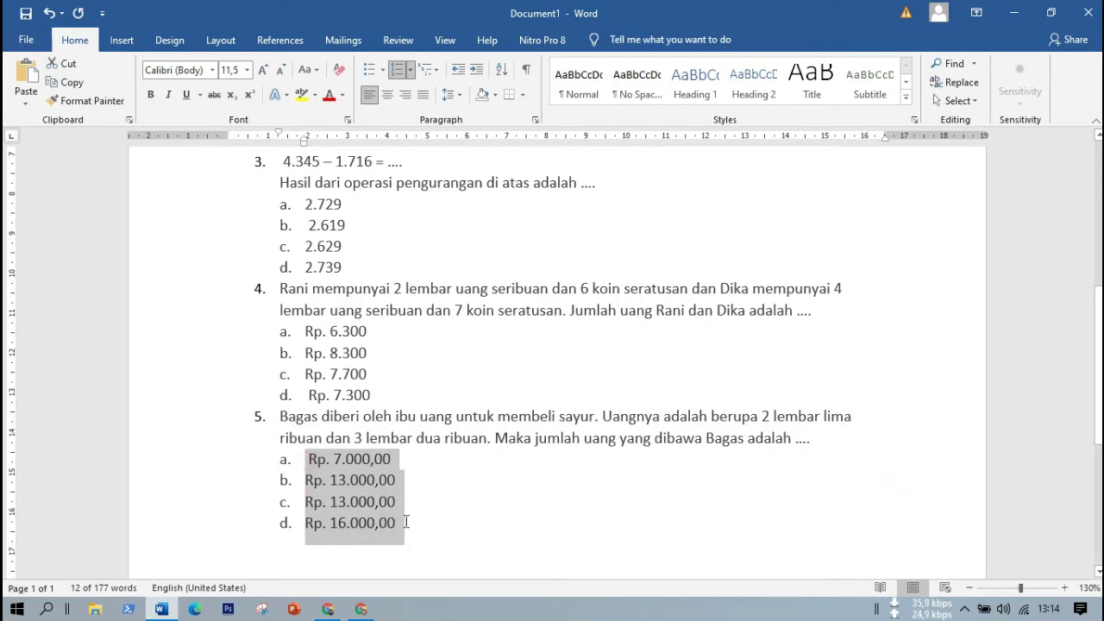
pyautogui.hotkey('ctrl', 'c')
pyautogui.hotkey('alt', 'Tab')
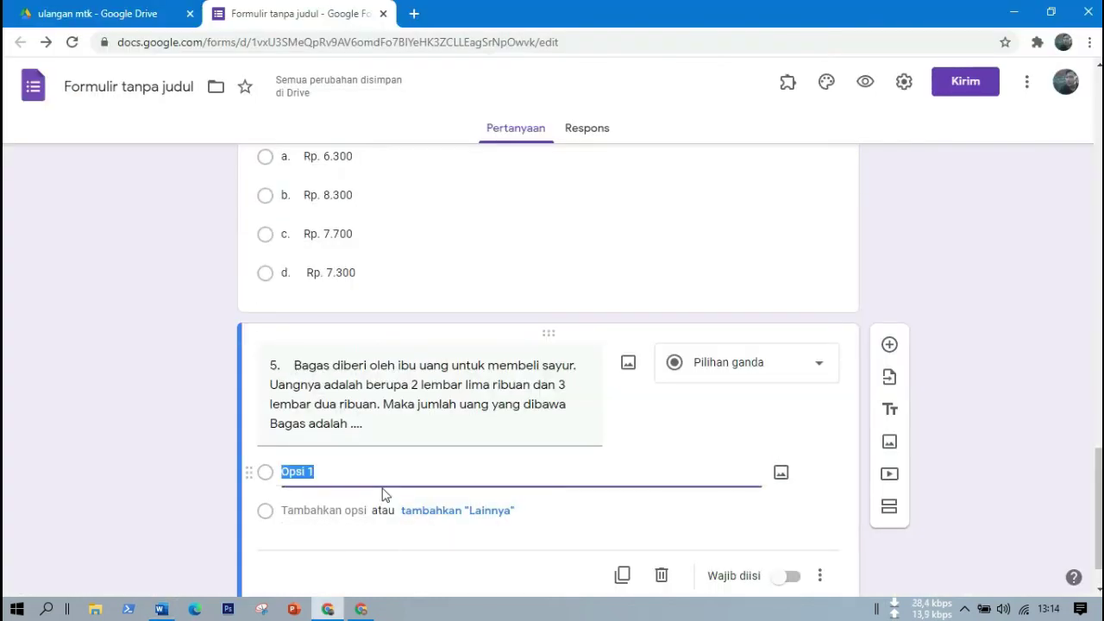
pyautogui.hotkey('ctrl', 'v')
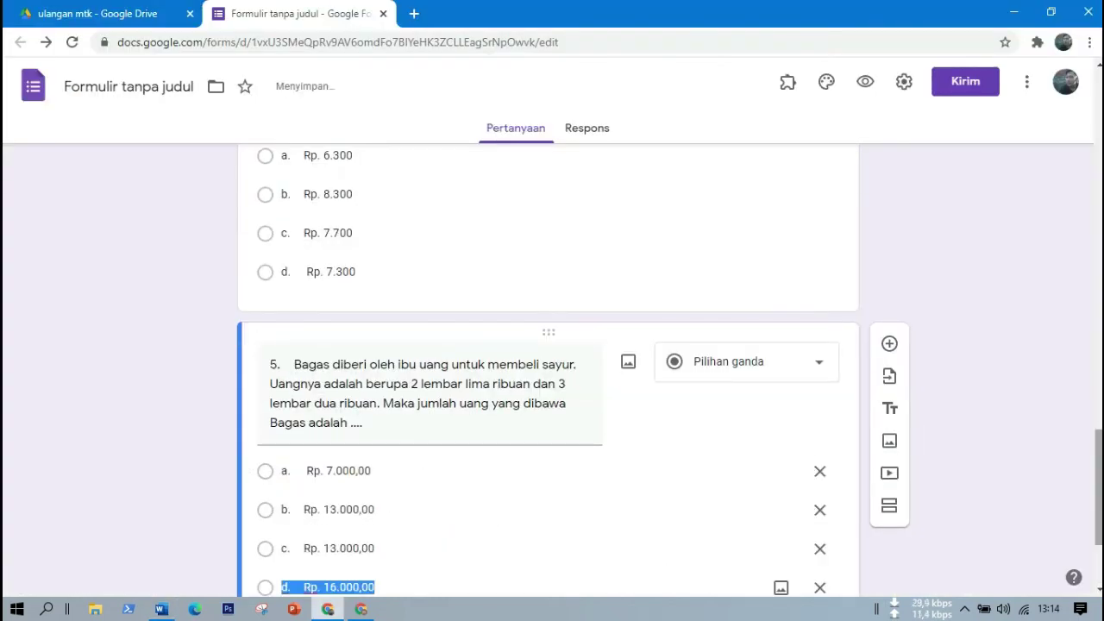
pyautogui.scroll(2, 549, 383)
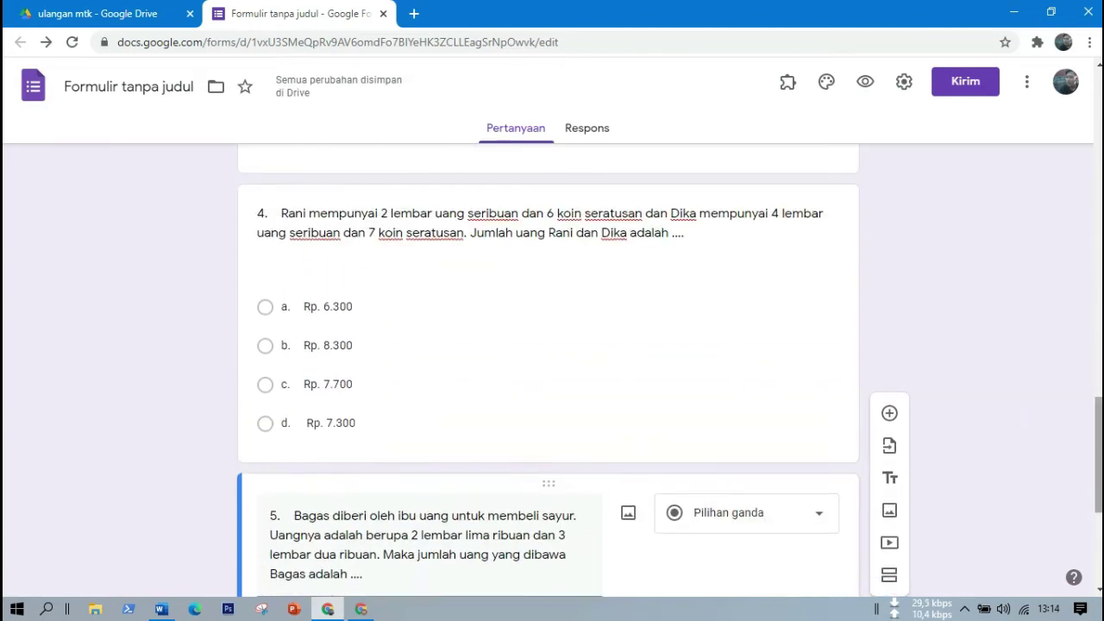
pyautogui.scroll(15, 549, 371)
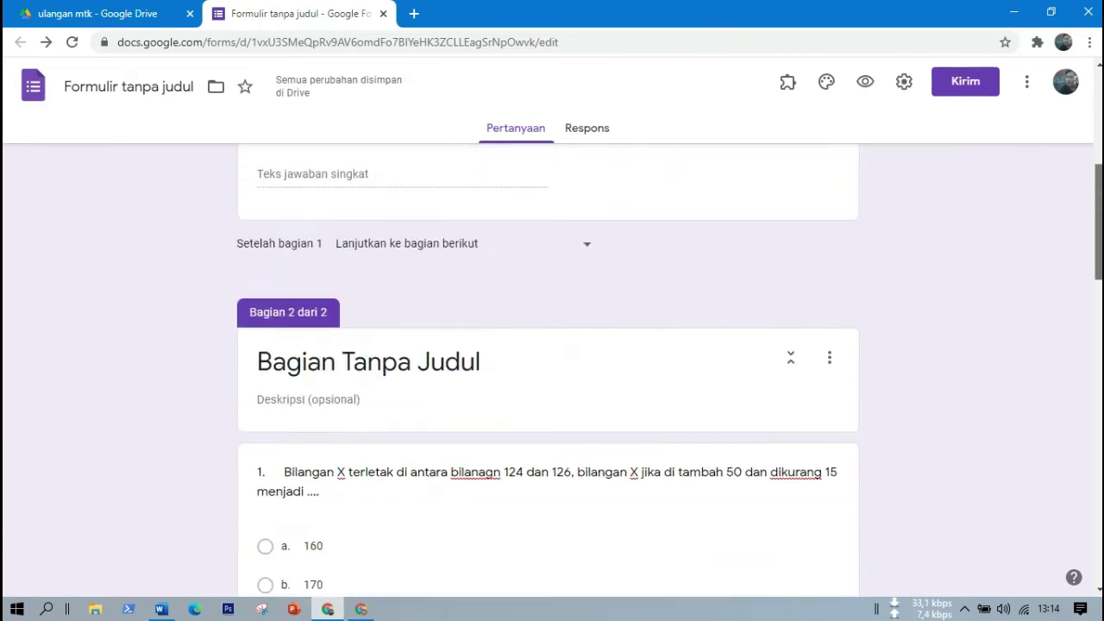
pyautogui.scroll(5, 653, 145)
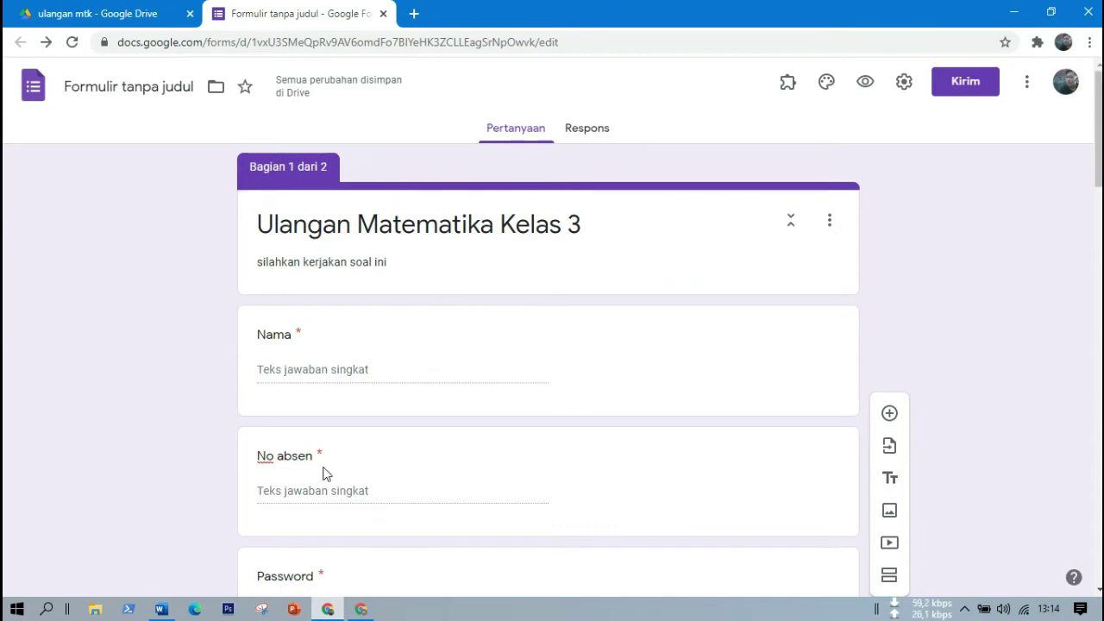
pyautogui.scroll(-5, 898, 296)
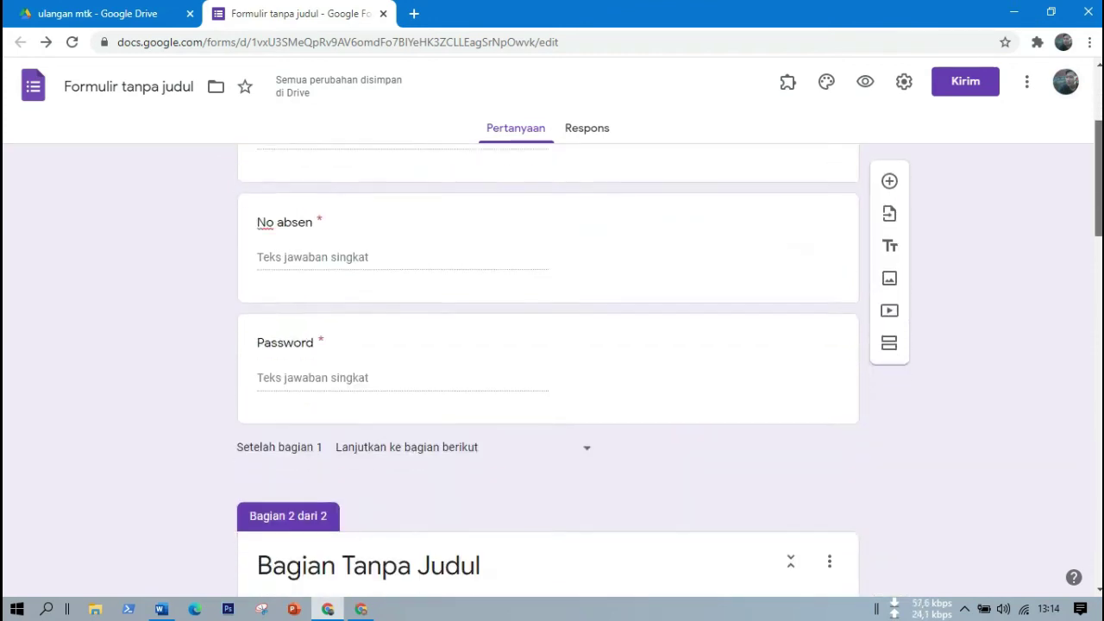
pyautogui.scroll(-6, 547, 371)
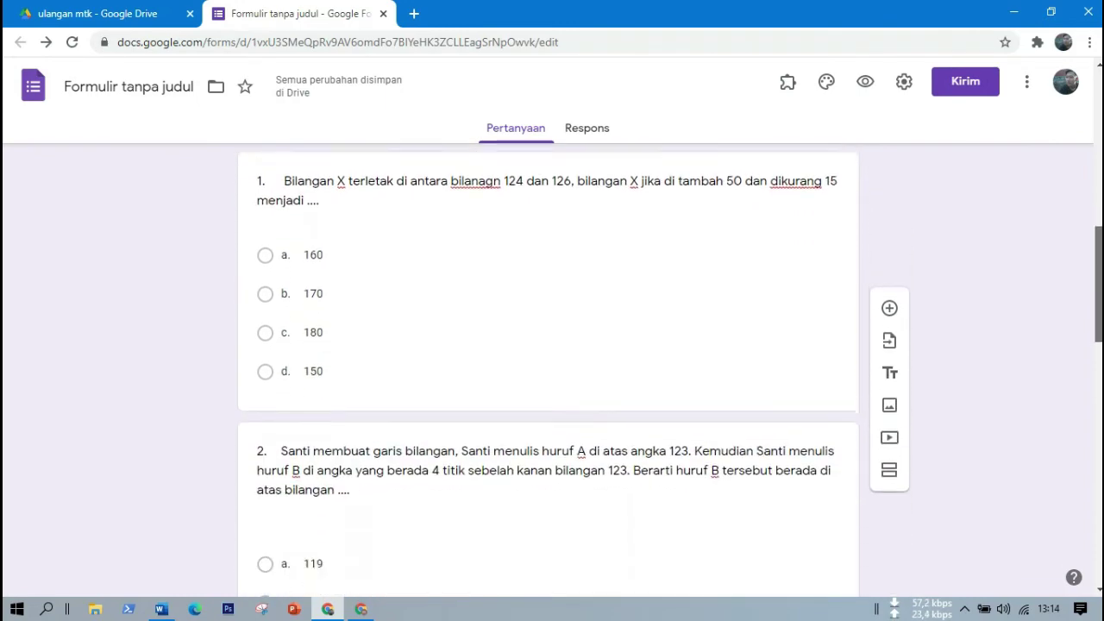
pyautogui.scroll(-10, 548, 371)
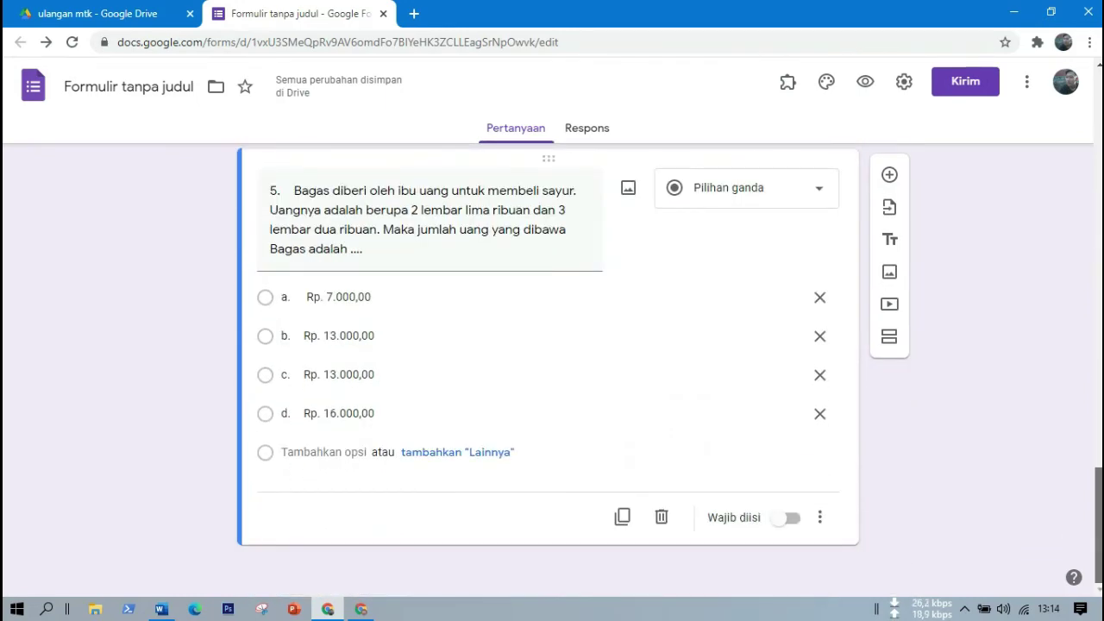
pyautogui.scroll(15, 548, 371)
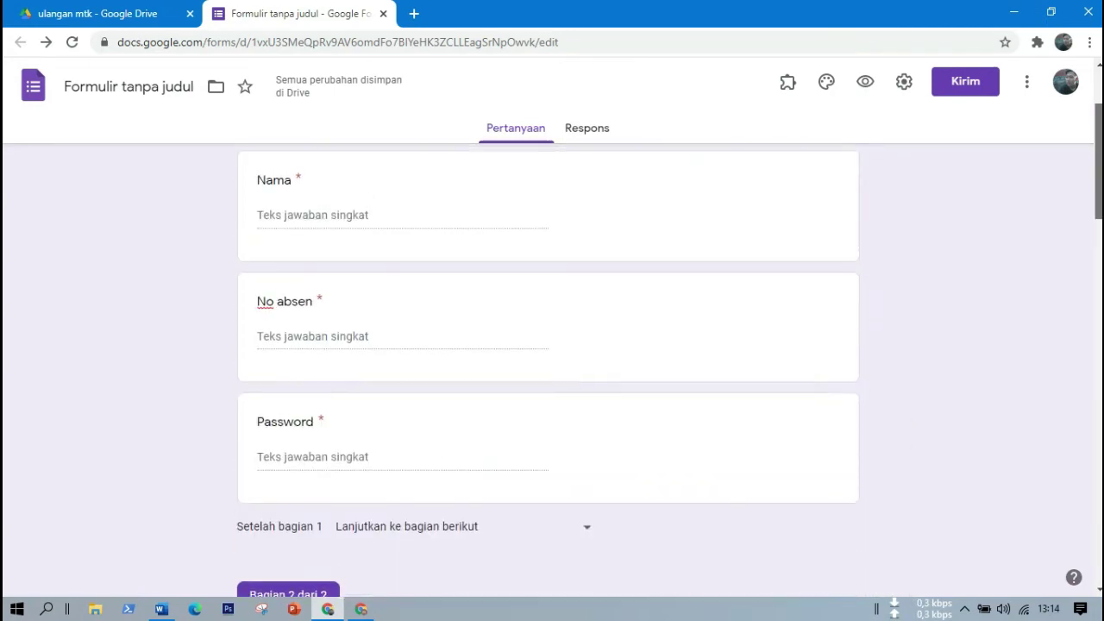
pyautogui.scroll(2, 1042, 138)
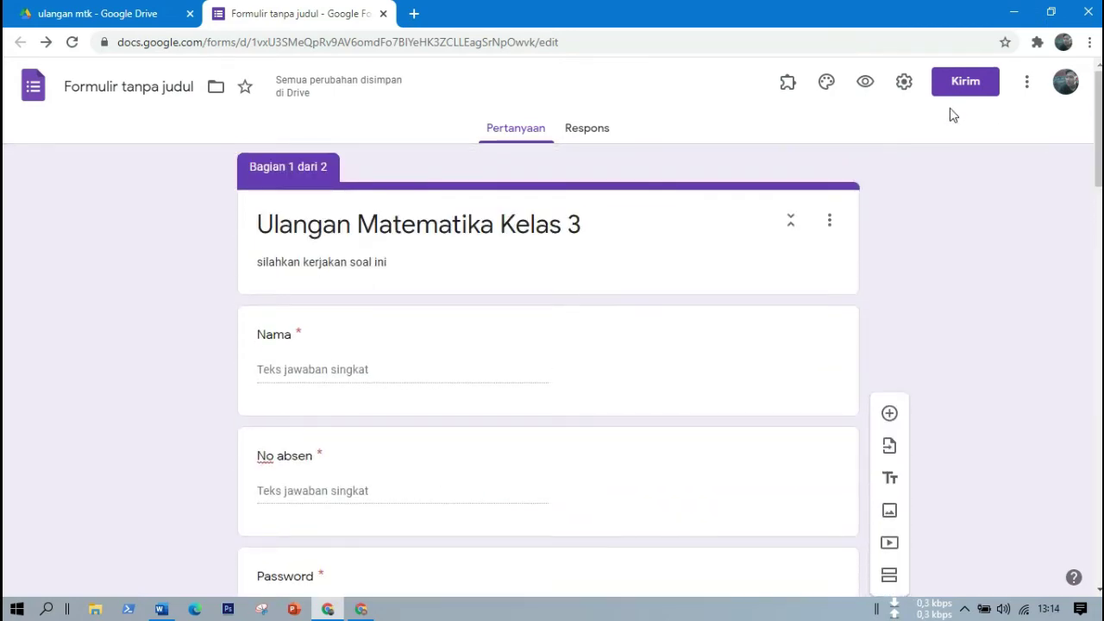
# In Settings, uncheck the restriction to Universitas Tanjungpura and trusted organisations' users.
pyautogui.click(899, 79)
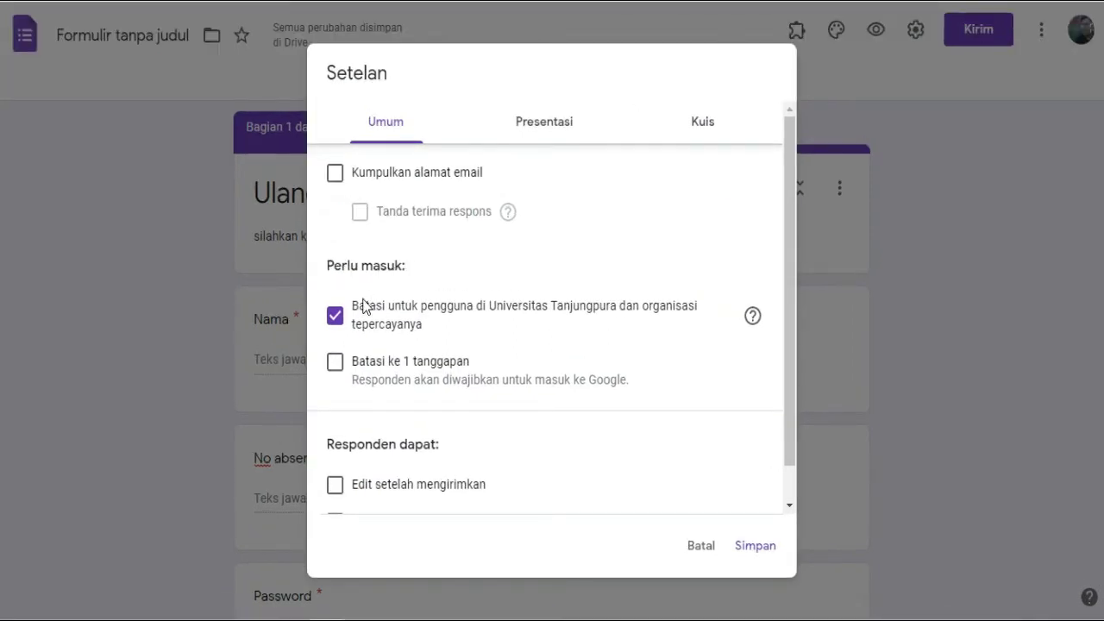
pyautogui.click(335, 318)
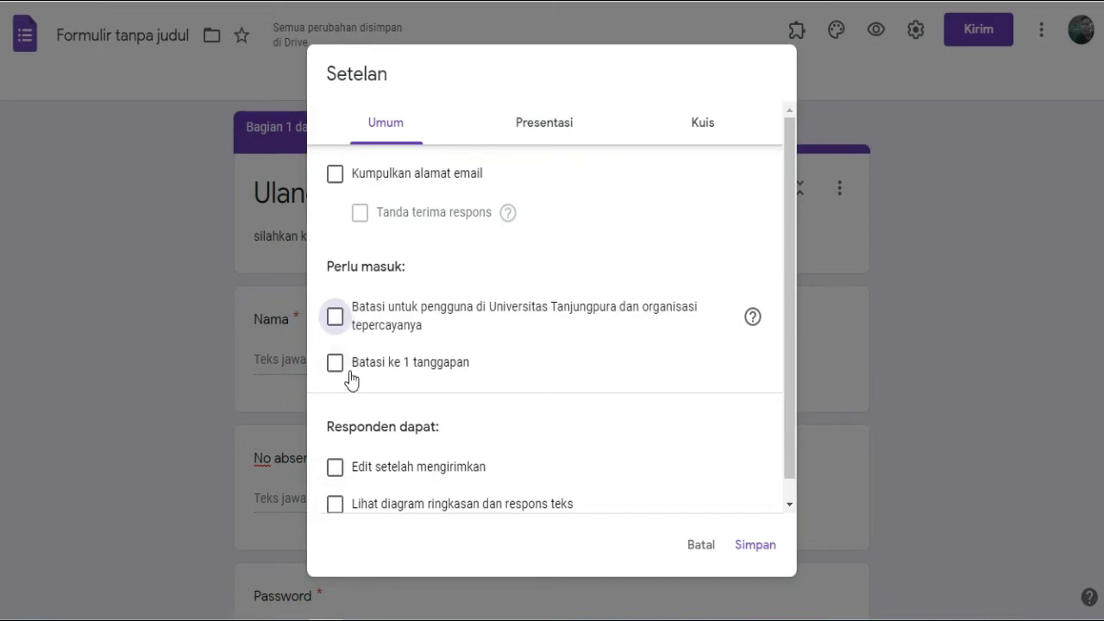
pyautogui.scroll(-1, 794, 391)
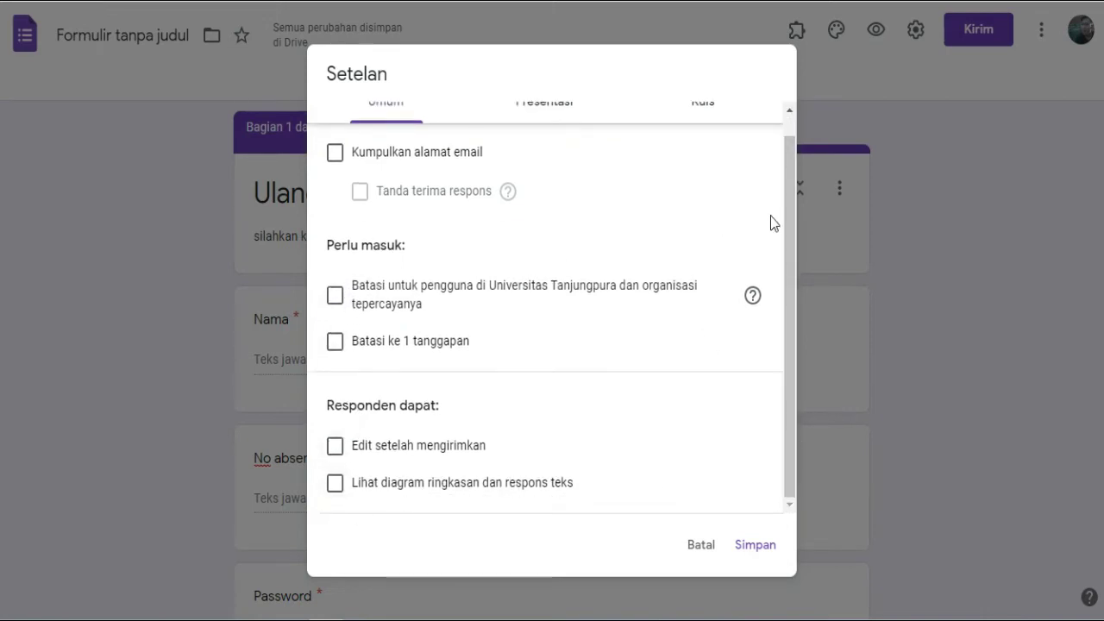
pyautogui.moveTo(789, 242); pyautogui.dragTo(784, 118)
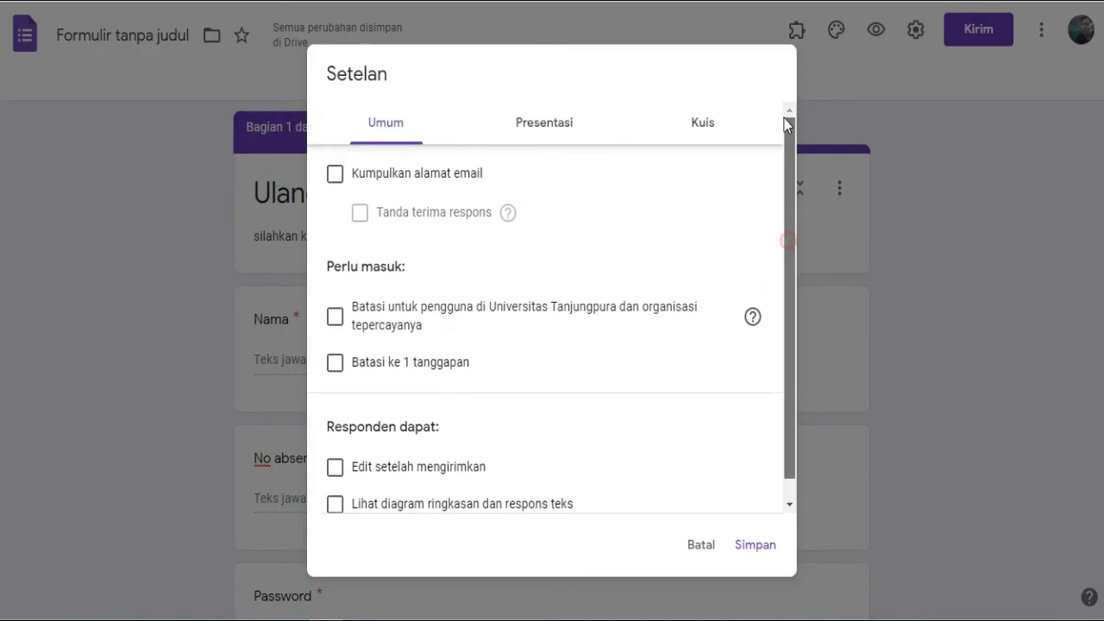
# Under Presentasi, enter the confirmation message 'terimakasih telah mengerjakan soal ulangan ini'.
pyautogui.click(550, 124)
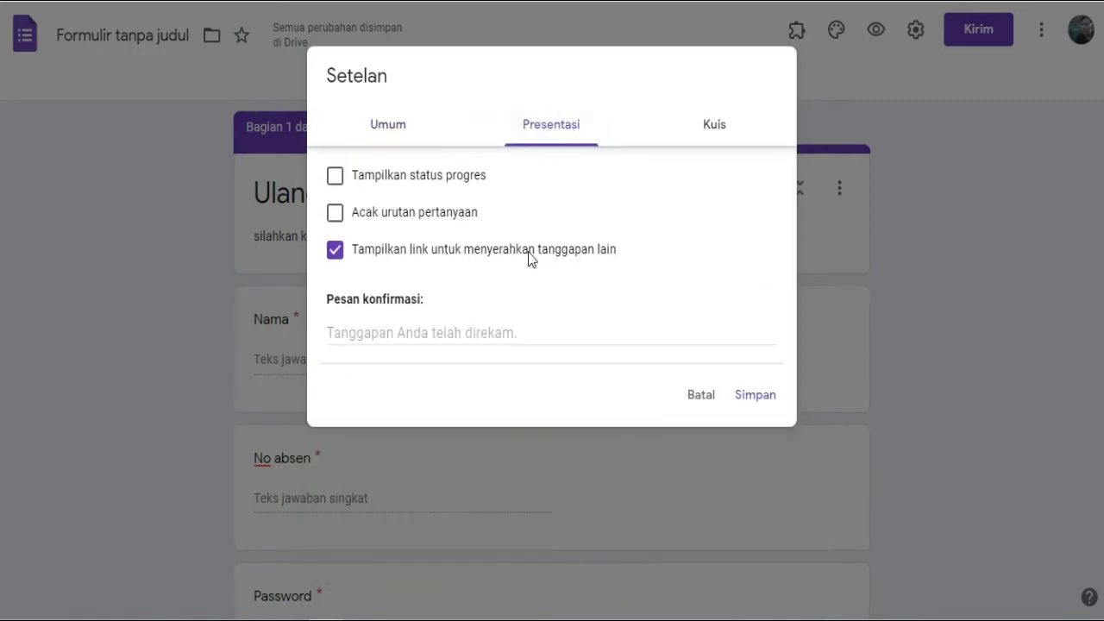
pyautogui.click(355, 336)
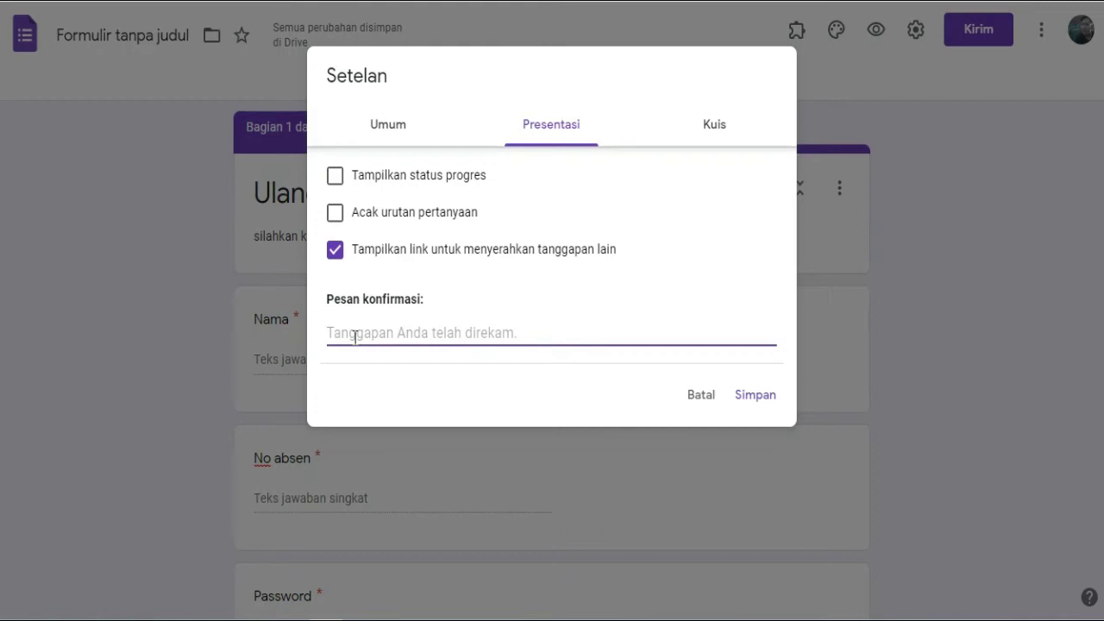
pyautogui.write('terima')
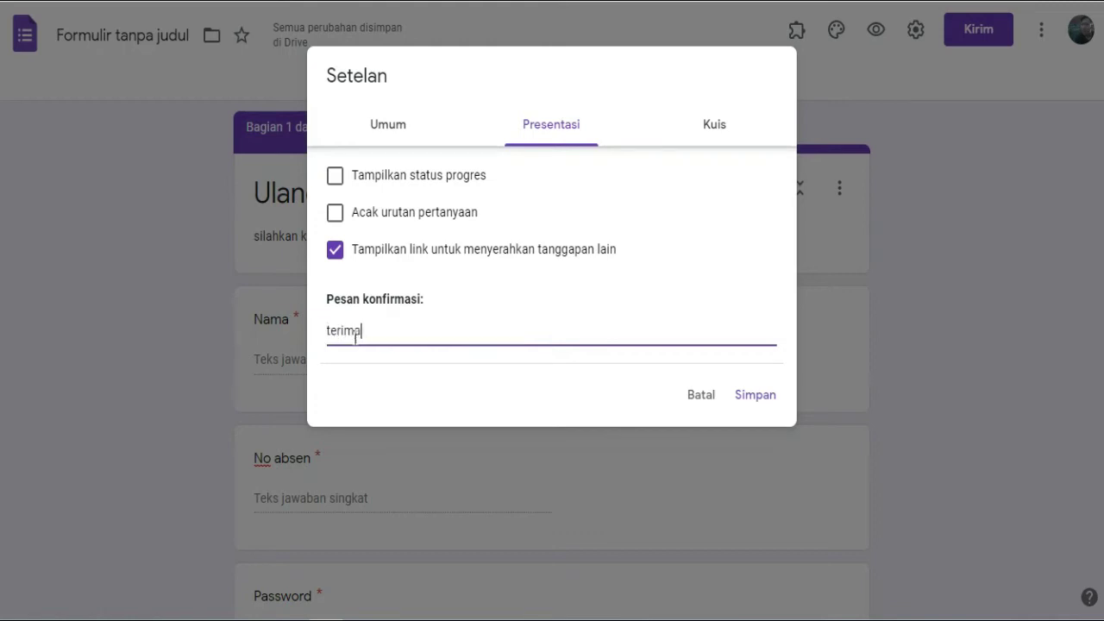
pyautogui.write('kasih telah mengerjakan soal ulagan')
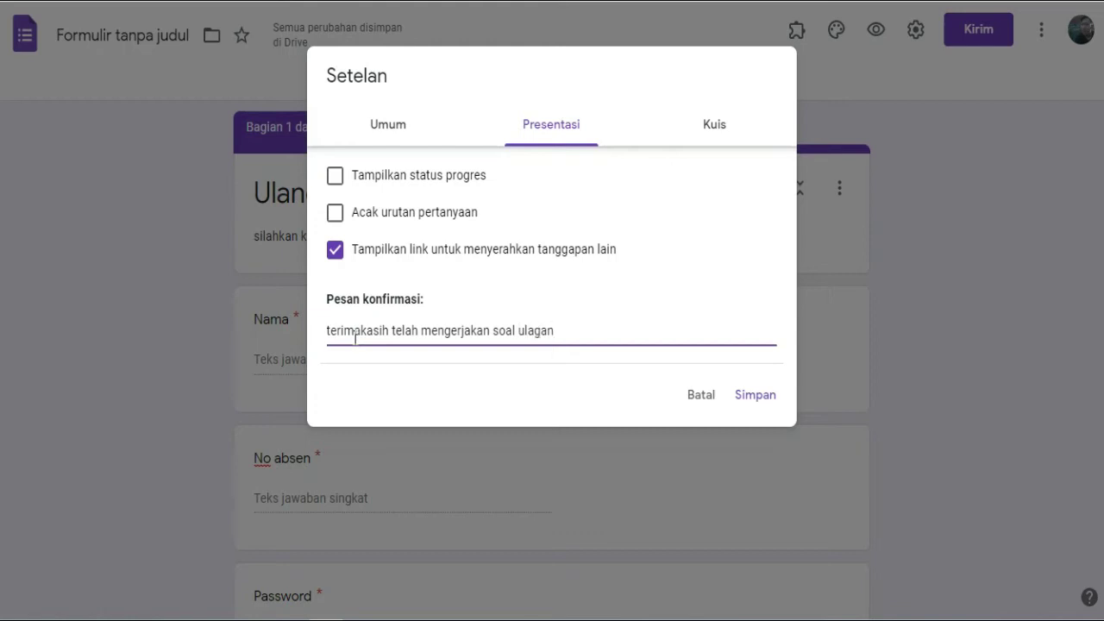
pyautogui.write('gan')
# On the Kuis tab, switch on 'Jadikan ini sebagai kuis'.
pyautogui.click(713, 126)
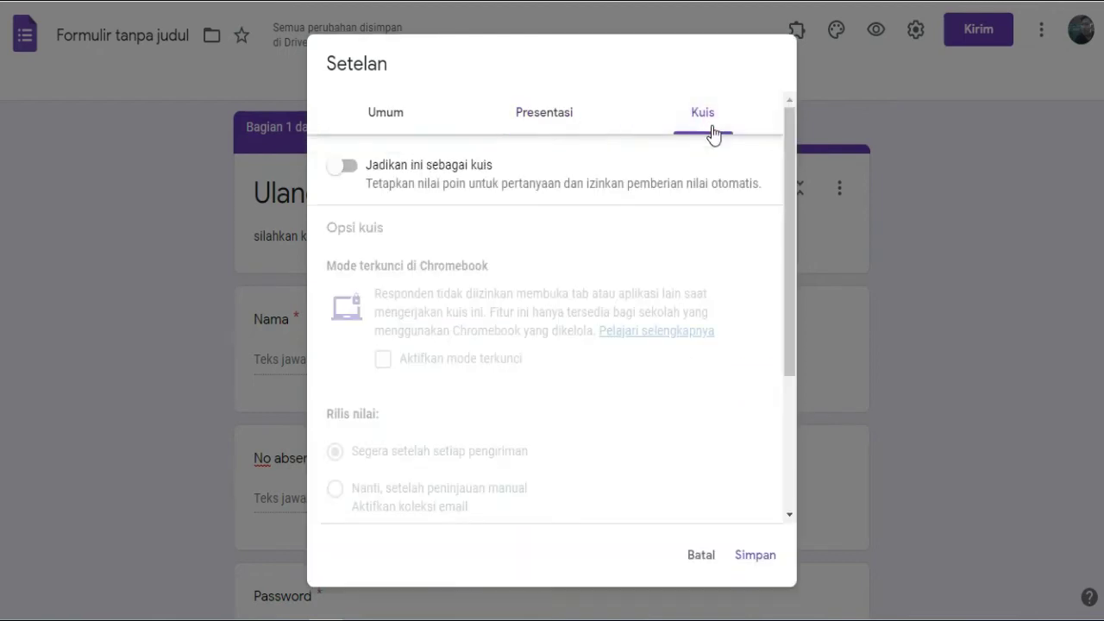
pyautogui.click(365, 166)
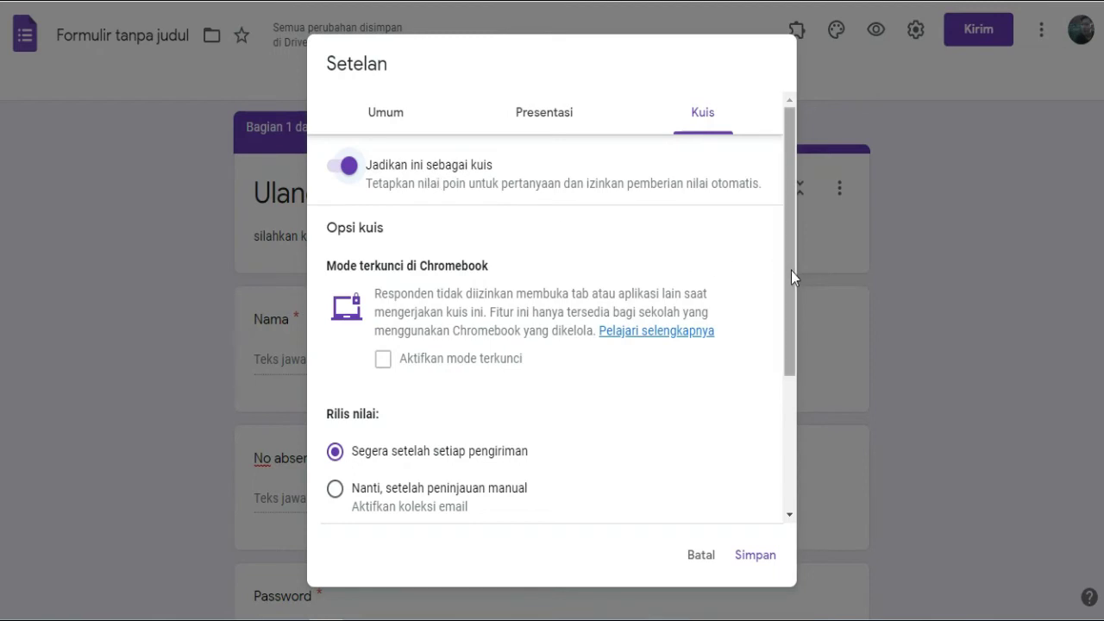
pyautogui.moveTo(791, 271); pyautogui.dragTo(791, 403)
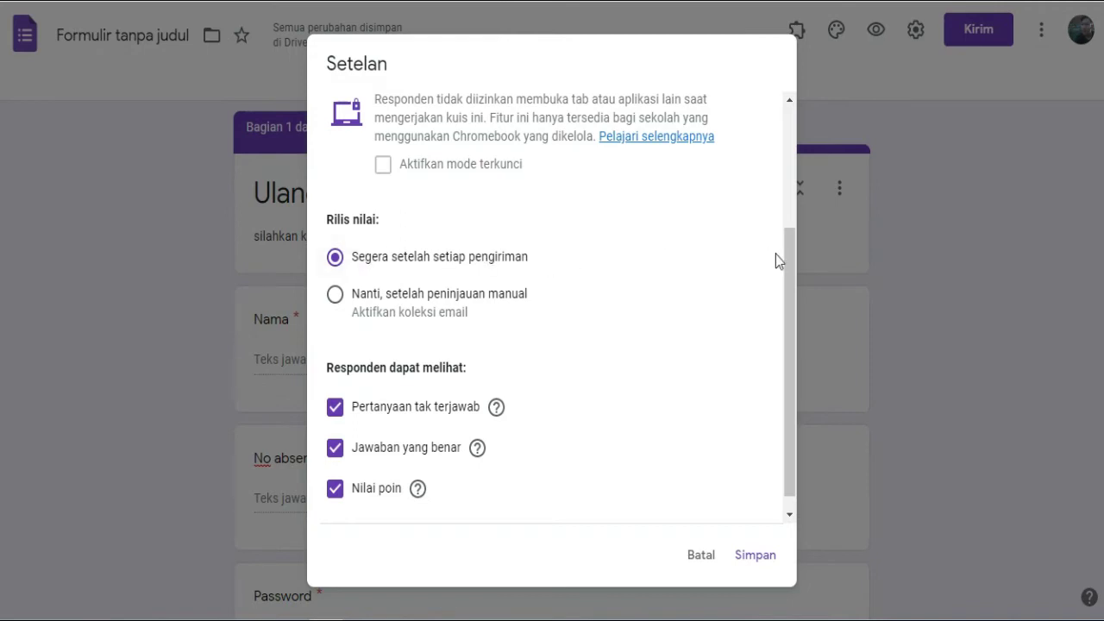
pyautogui.moveTo(786, 260); pyautogui.dragTo(801, 348)
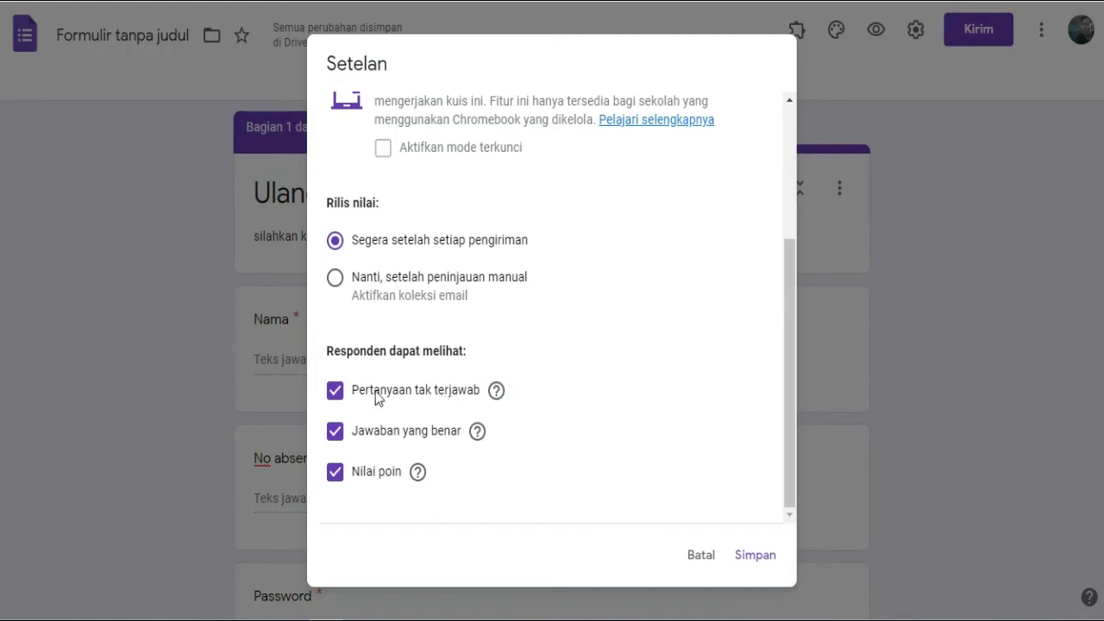
# Hide missed questions, correct answers and point values from respondents, then save the settings.
pyautogui.click(340, 394)
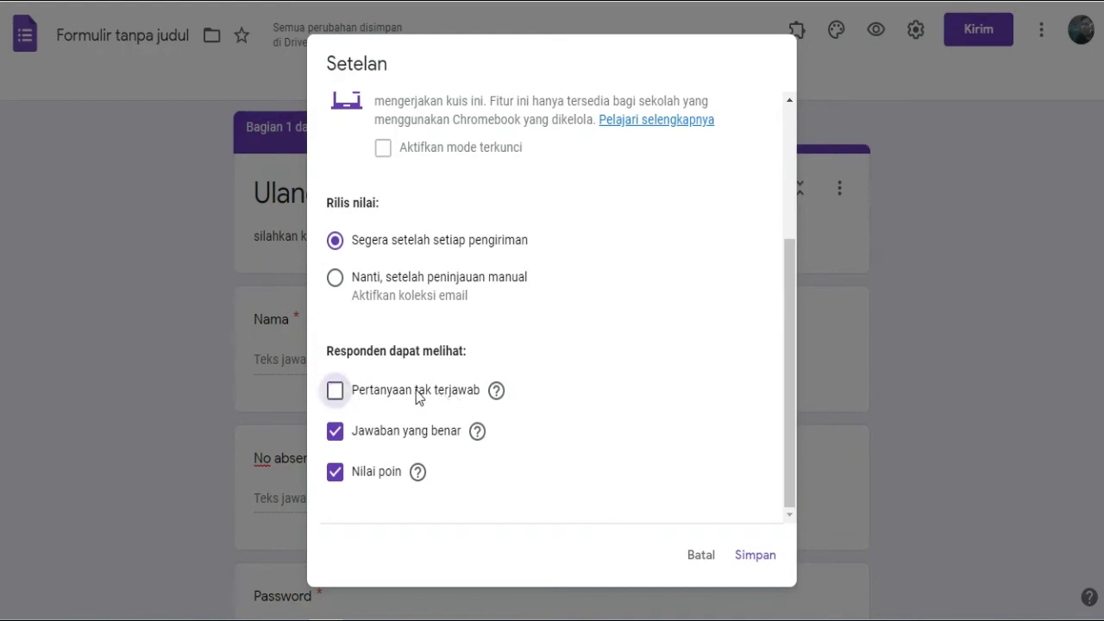
pyautogui.click(357, 436)
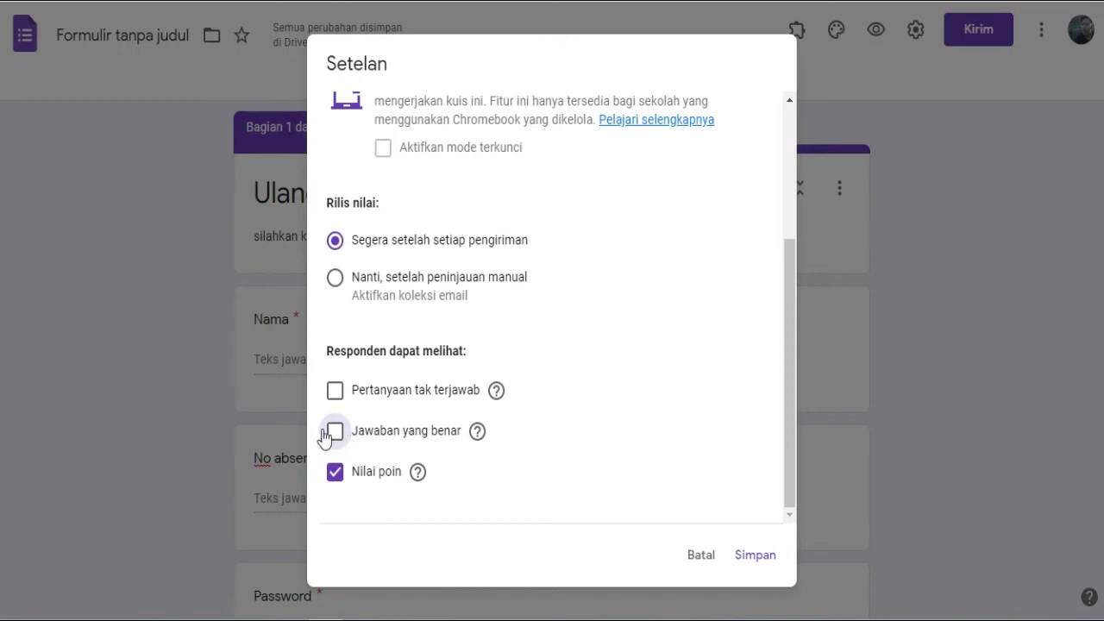
pyautogui.click(333, 436)
pyautogui.click(335, 436)
pyautogui.click(335, 475)
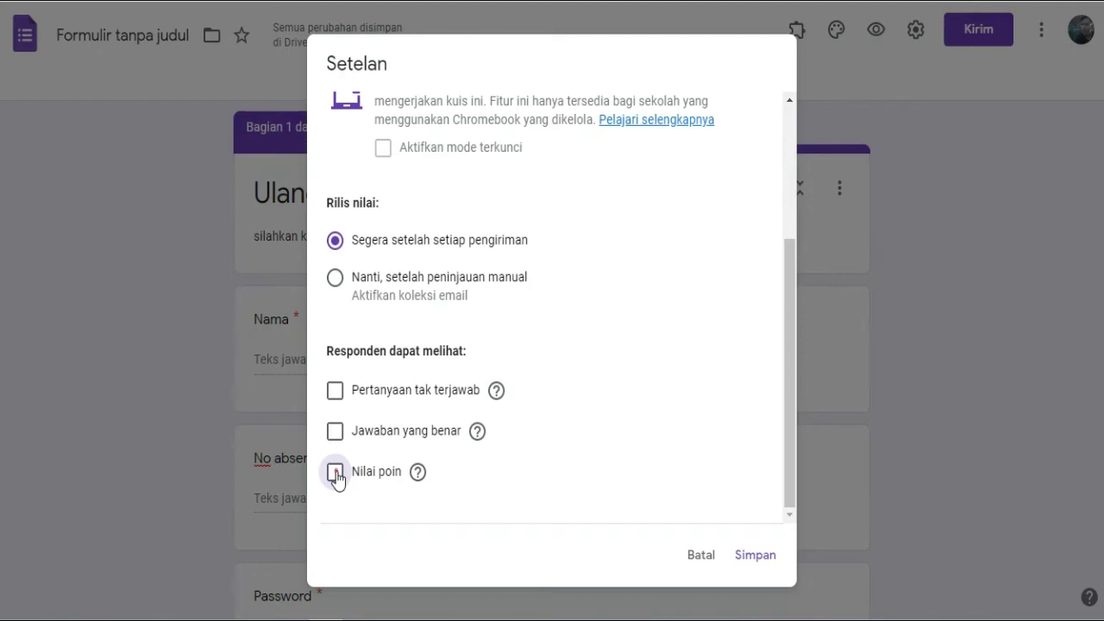
pyautogui.click(336, 474)
pyautogui.click(335, 473)
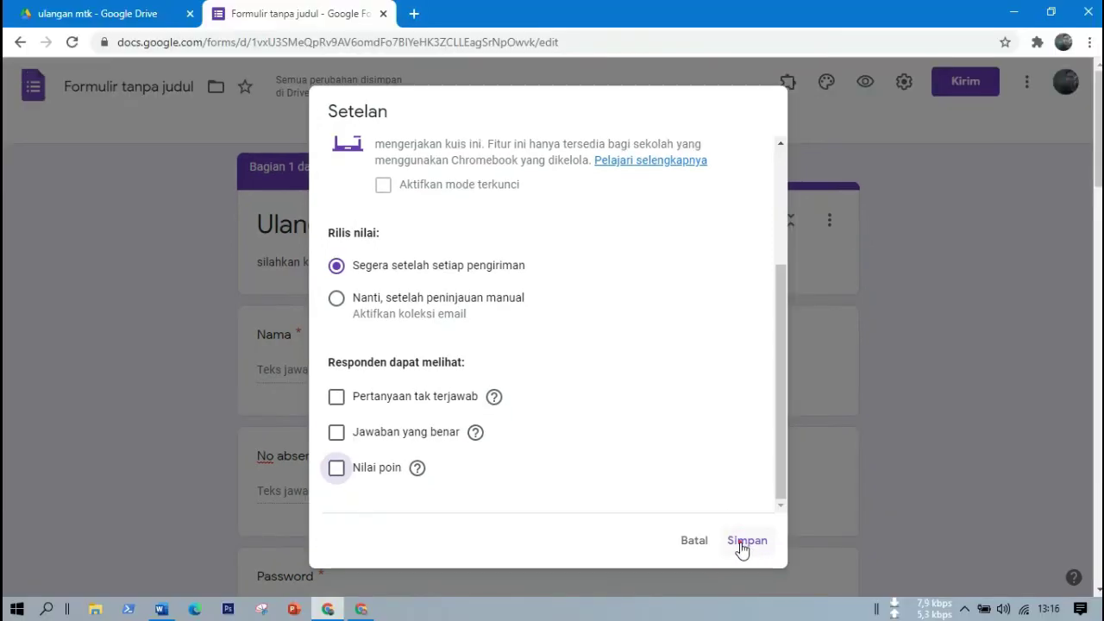
pyautogui.click(743, 542)
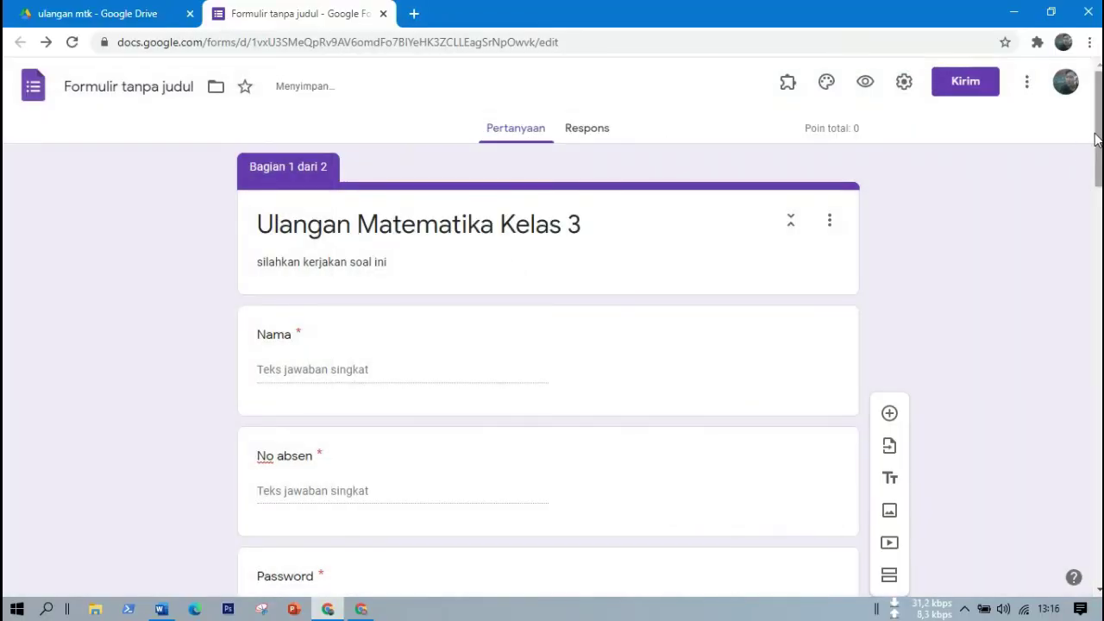
# Set a. 160 as question 1's correct answer, worth 2 points.
pyautogui.scroll(-1, 1096, 138)
pyautogui.scroll(-6, 549, 369)
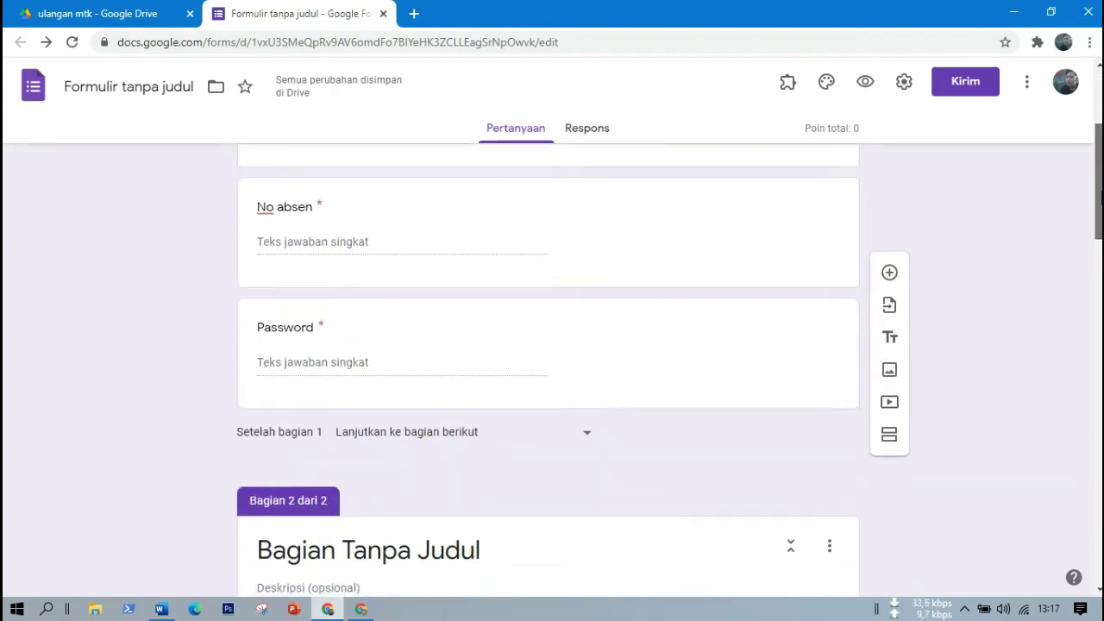
pyautogui.scroll(-1, 548, 369)
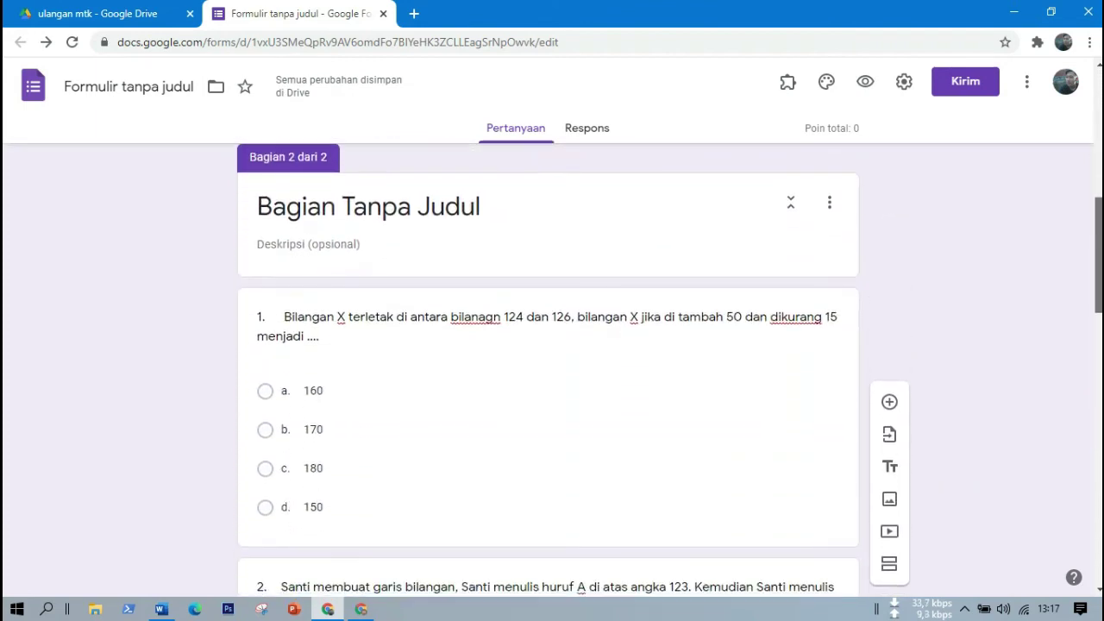
pyautogui.scroll(-2, 549, 369)
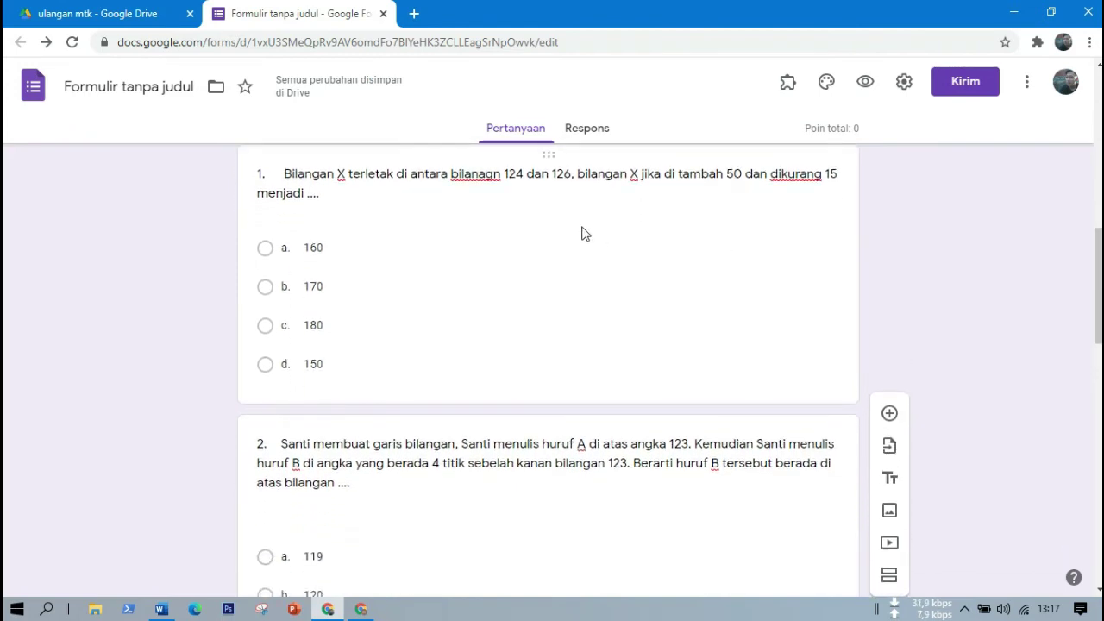
pyautogui.click(581, 227)
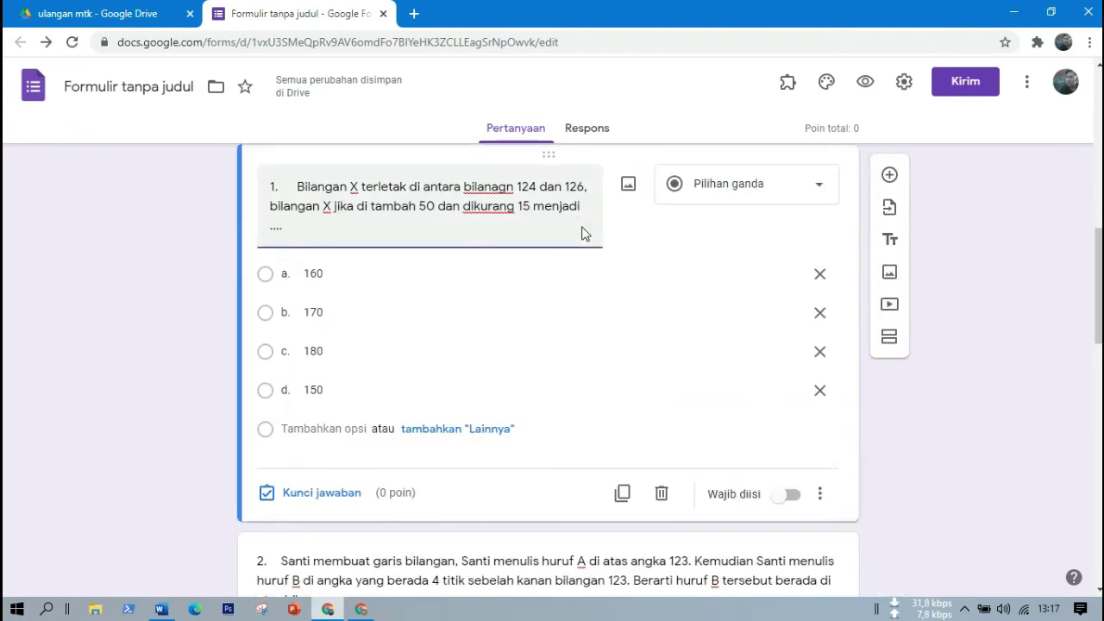
pyautogui.click(311, 497)
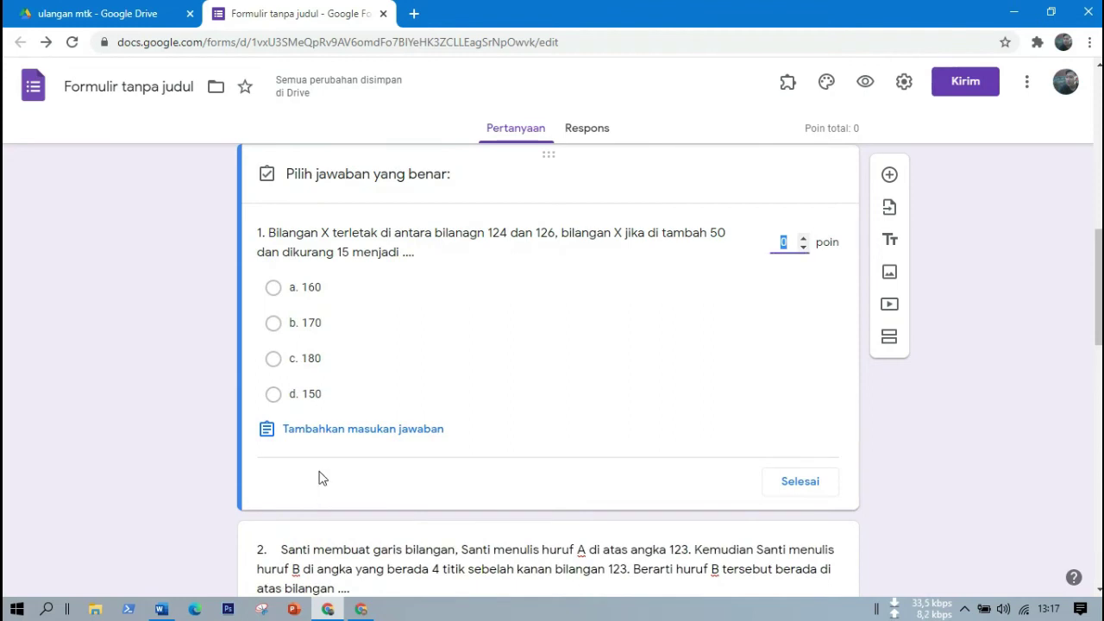
pyautogui.click(309, 293)
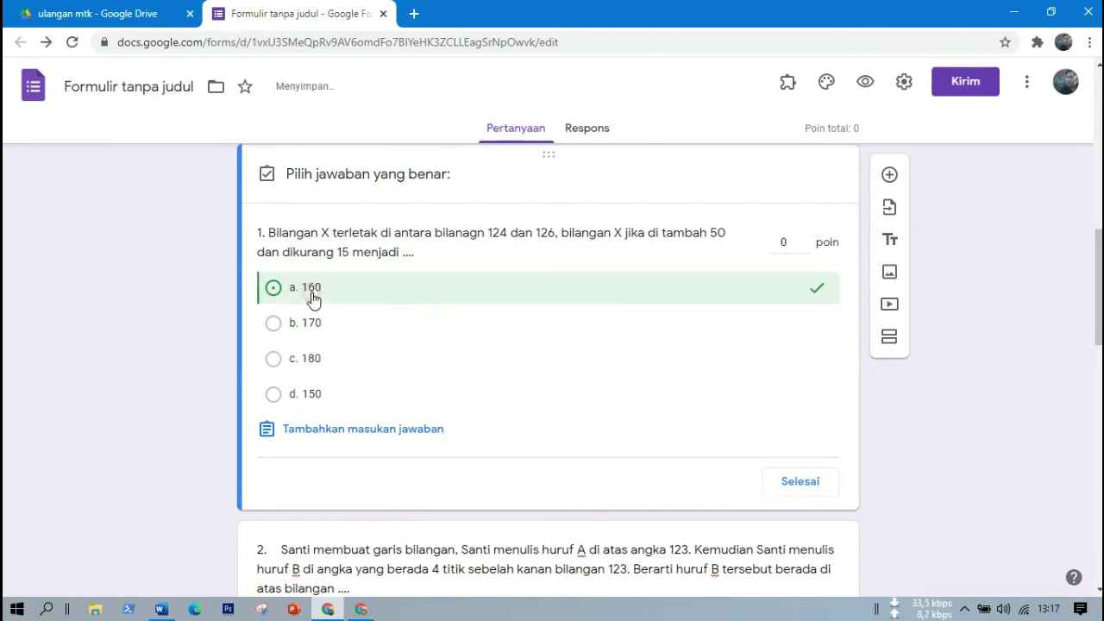
pyautogui.click(793, 245)
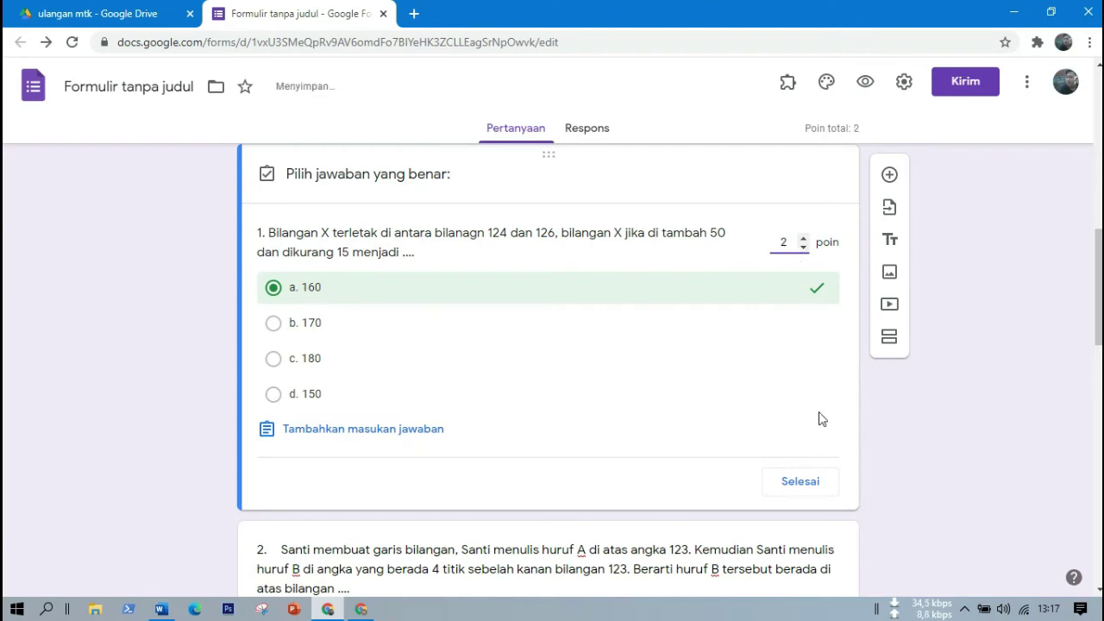
pyautogui.click(801, 485)
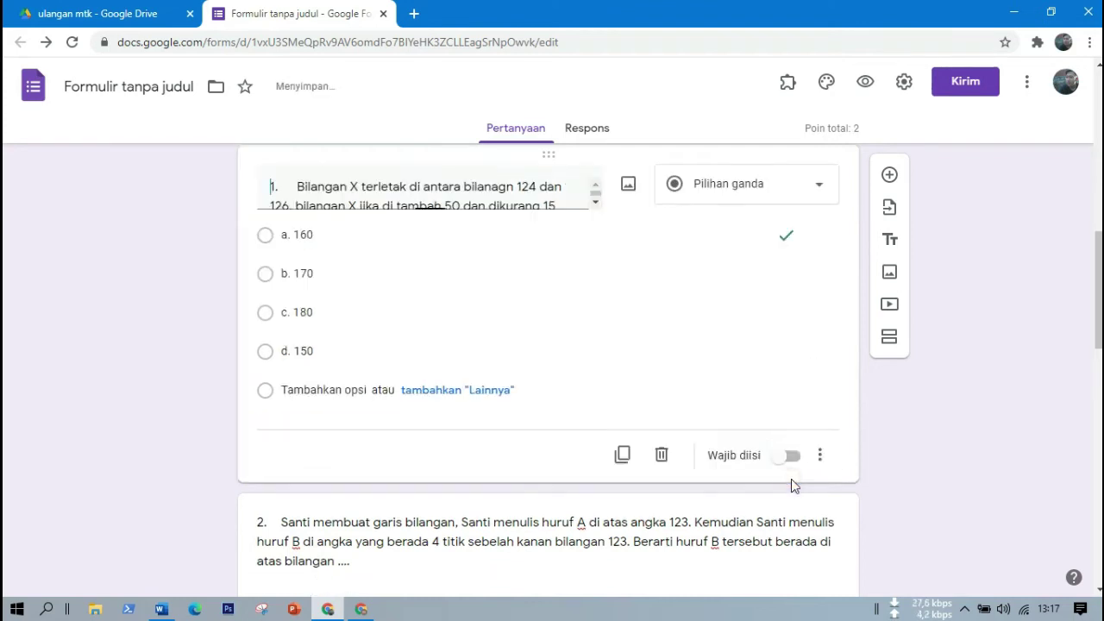
# Set b. 120 as question 2's correct answer, worth 2 points.
pyautogui.scroll(-4, 636, 299)
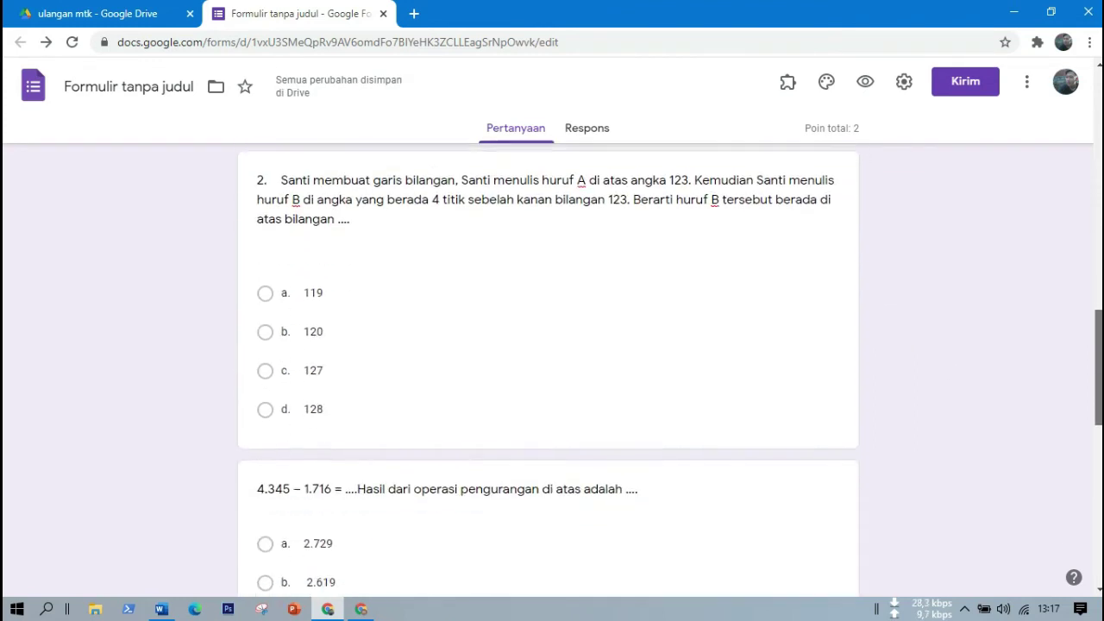
pyautogui.click(634, 303)
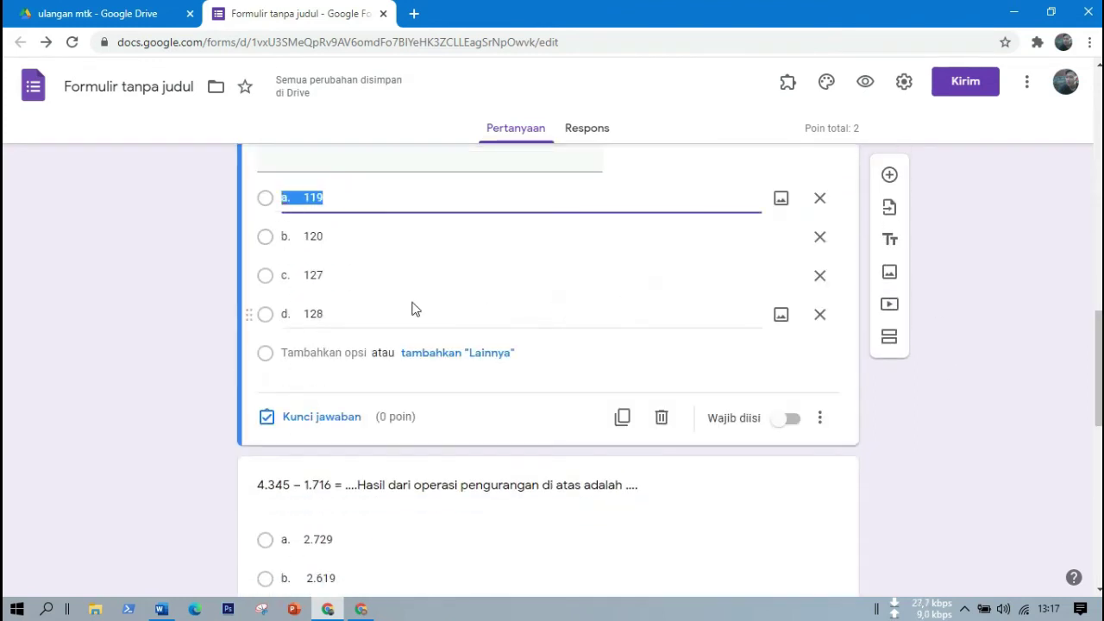
pyautogui.click(314, 240)
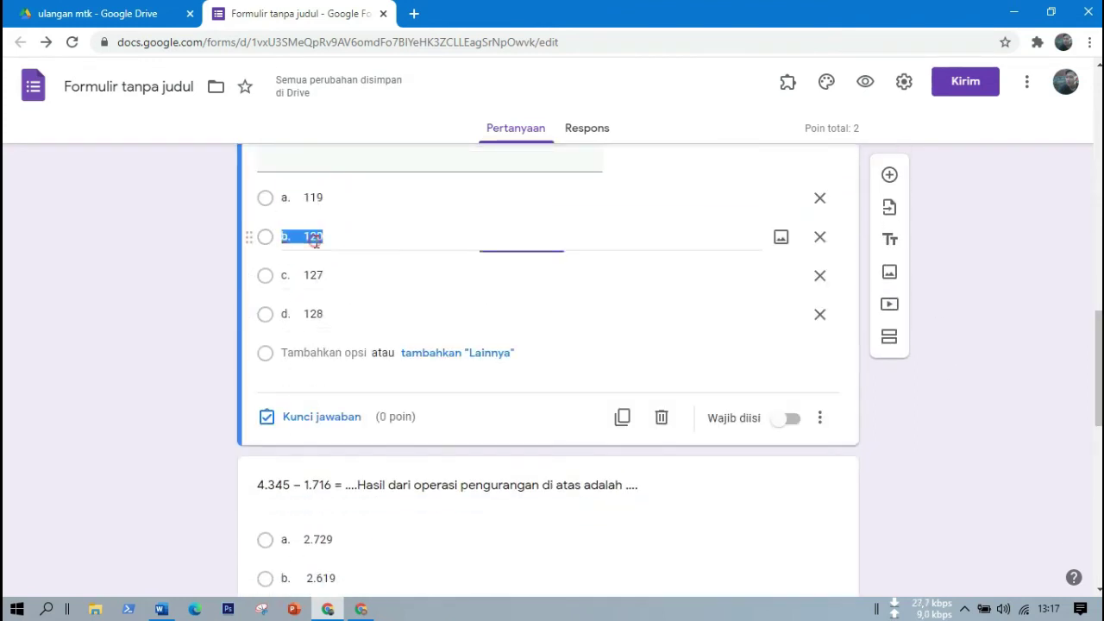
pyautogui.click(297, 419)
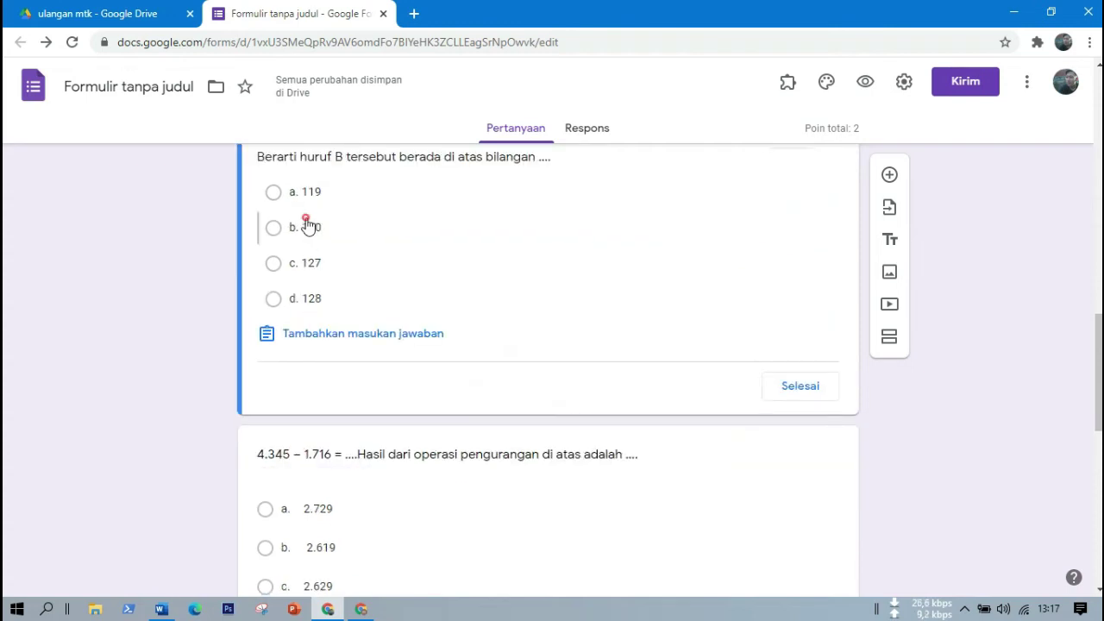
pyautogui.click(308, 227)
pyautogui.moveTo(1098, 362); pyautogui.dragTo(1098, 349)
pyautogui.click(786, 196)
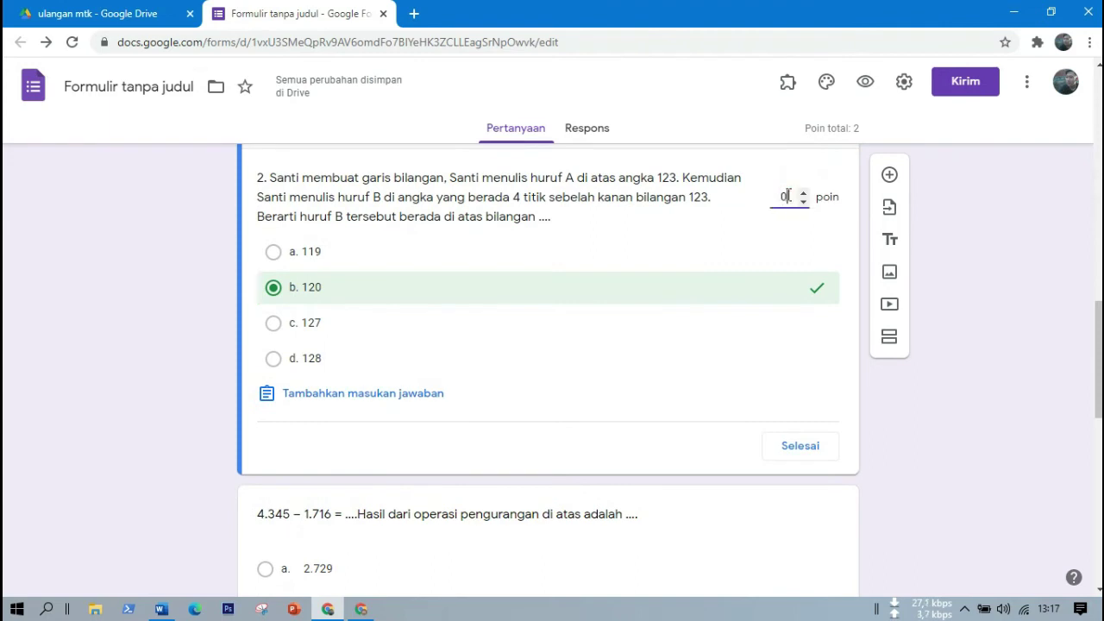
pyautogui.write('2')
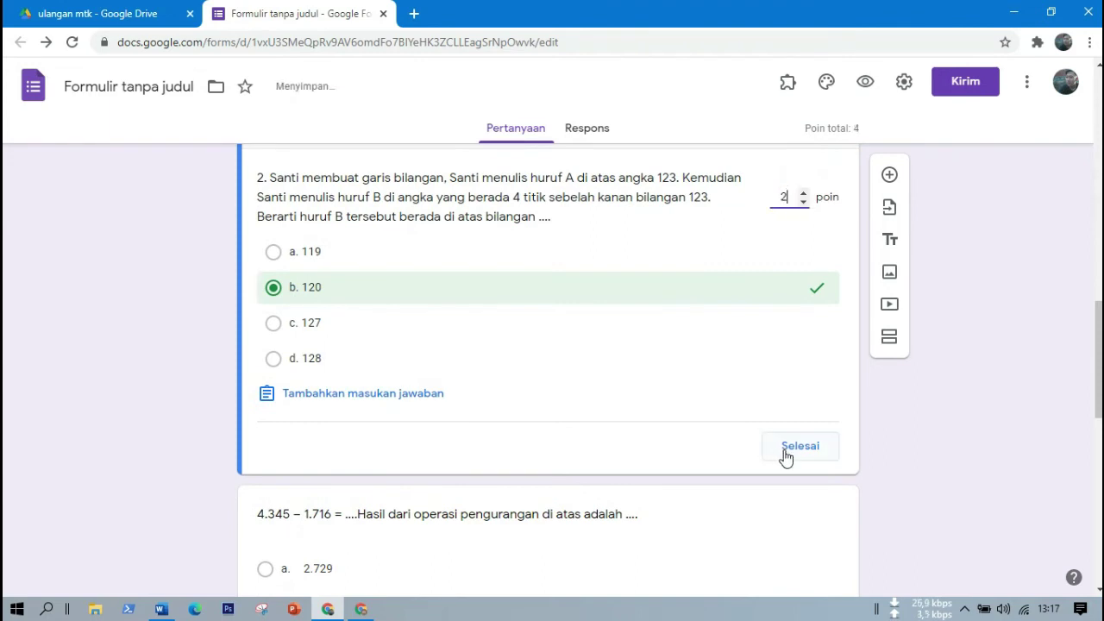
pyautogui.click(787, 454)
# Set c. 2.629 as question 3's correct answer, worth 2 points.
pyautogui.moveTo(1099, 355); pyautogui.dragTo(1099, 423)
pyautogui.click(685, 273)
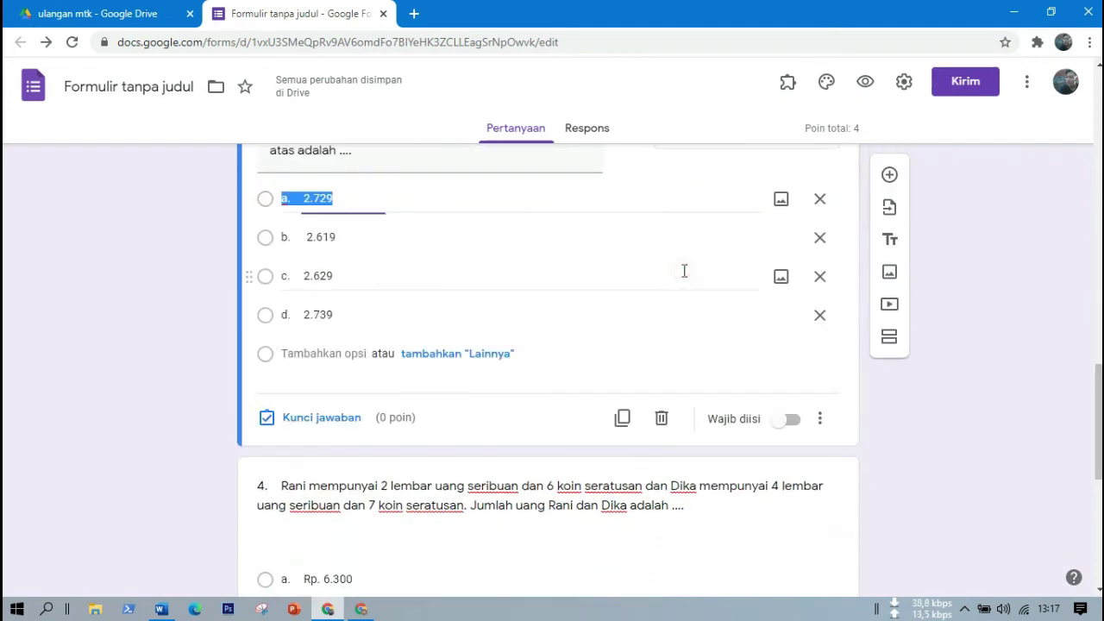
pyautogui.click(321, 421)
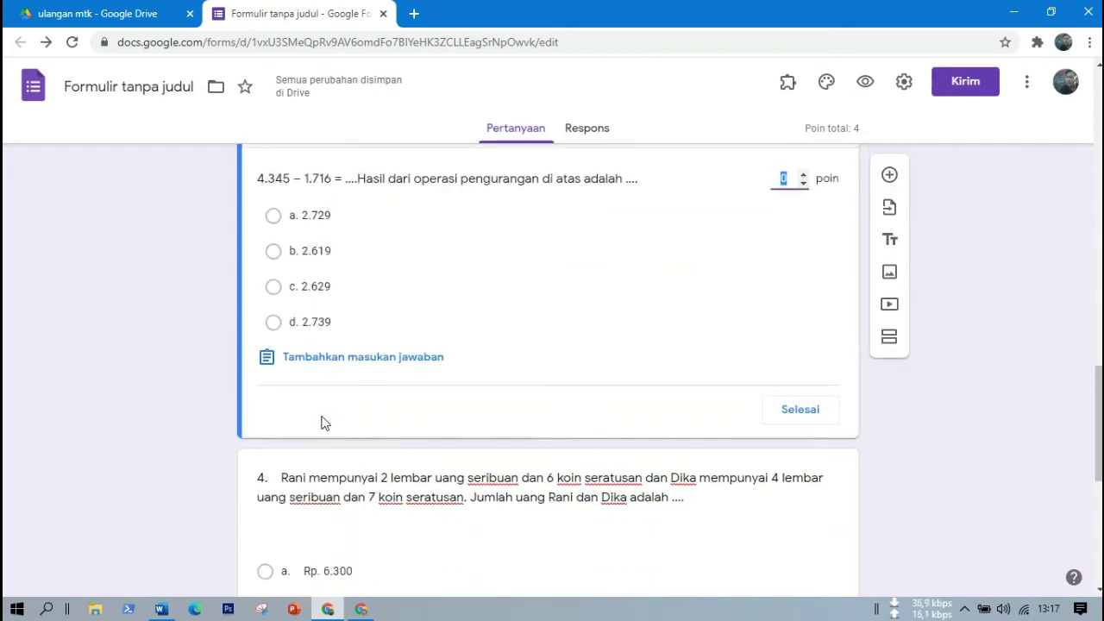
pyautogui.click(326, 288)
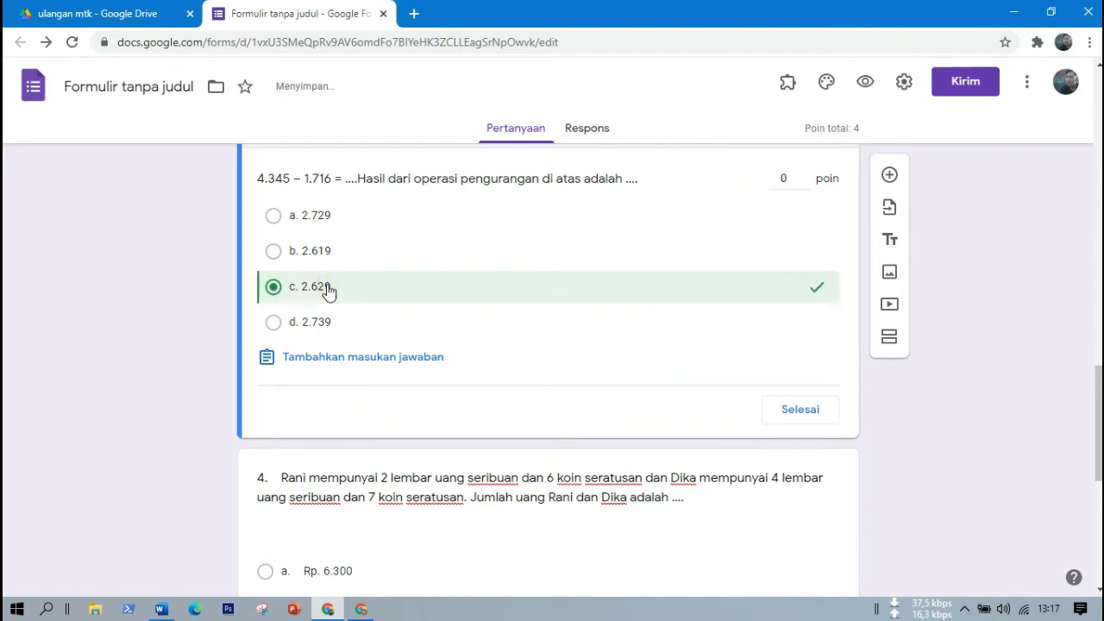
pyautogui.click(789, 180)
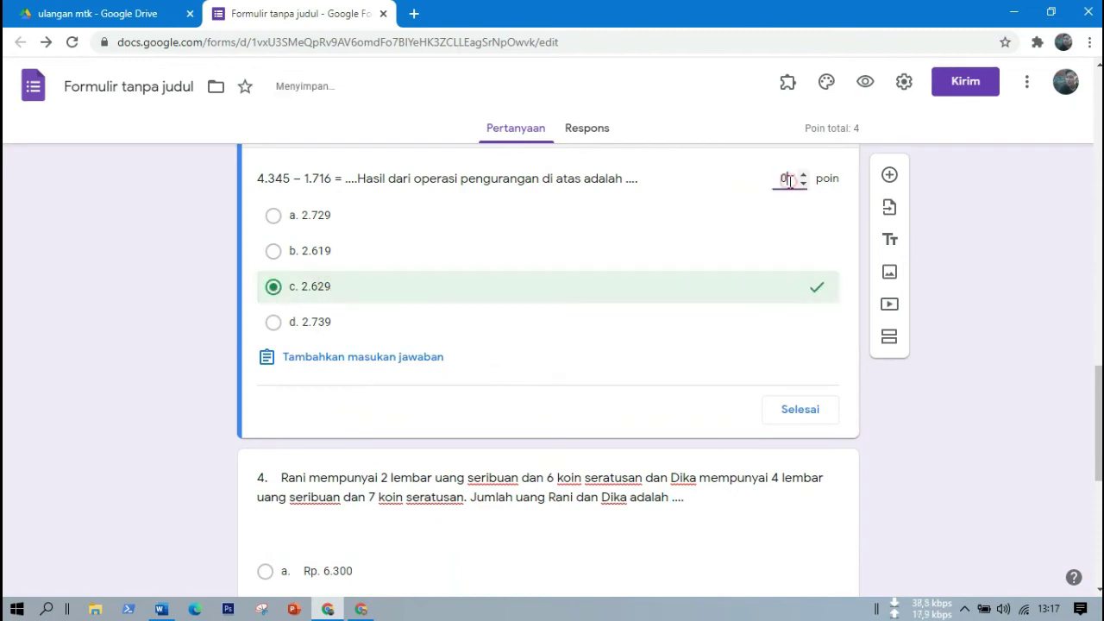
pyautogui.press('BackSpace')
pyautogui.click(801, 412)
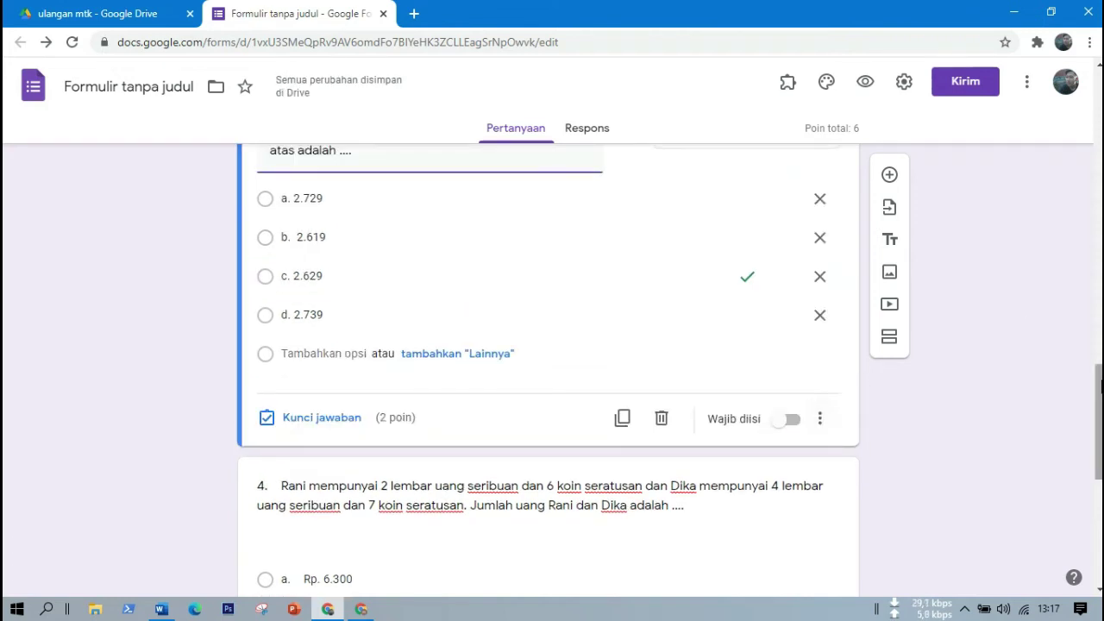
# Key question 4's correct answer as d. Rp. 7.300, worth 2 points.
pyautogui.scroll(-3, 802, 416)
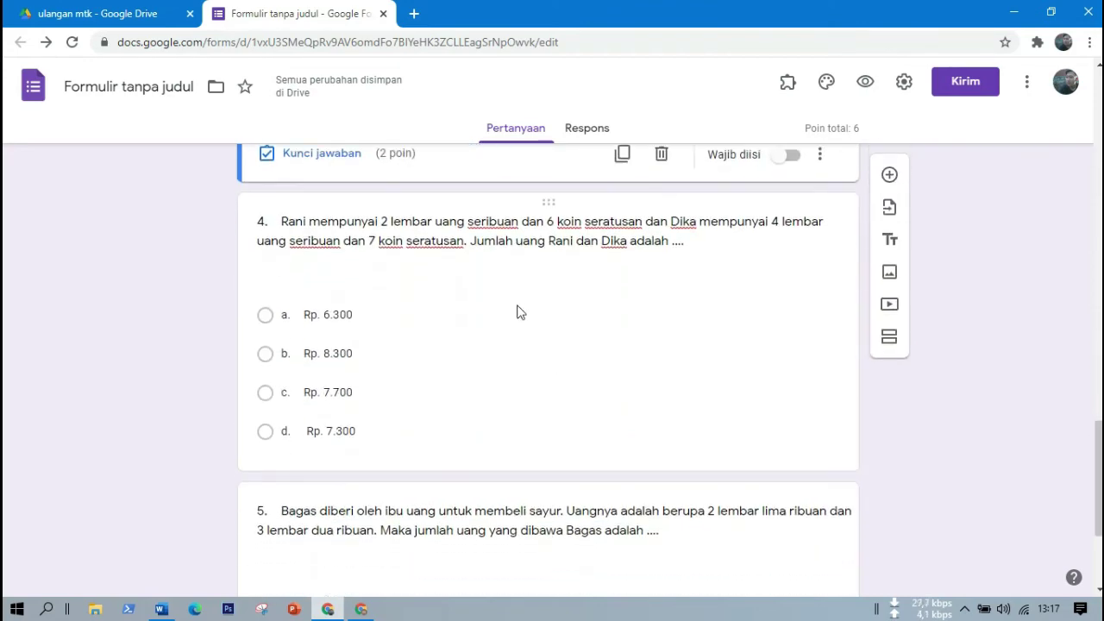
pyautogui.click(517, 307)
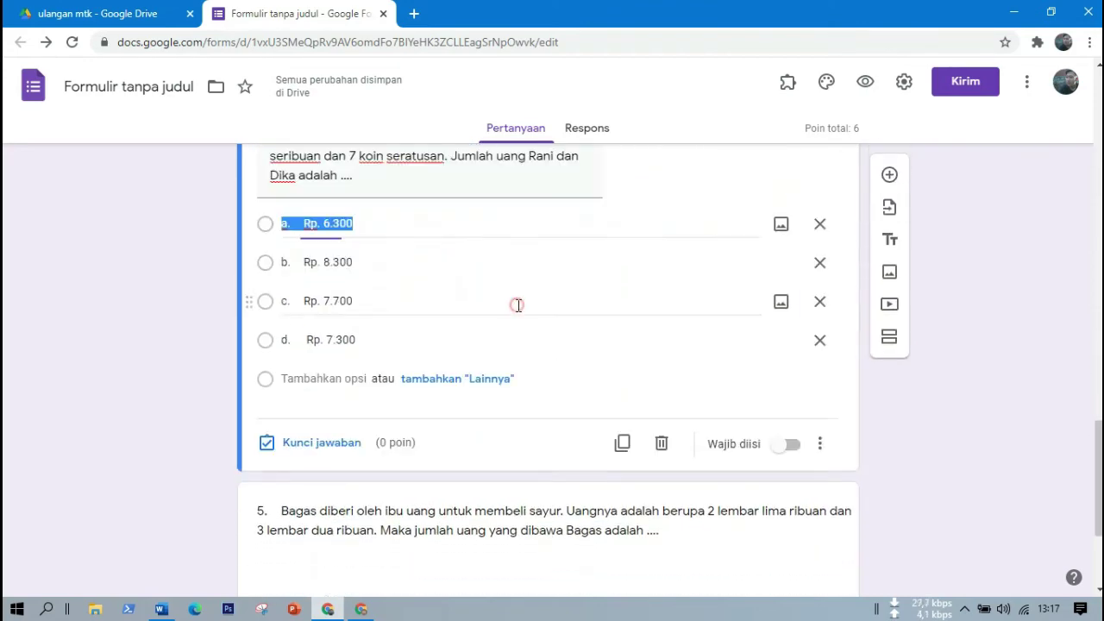
pyautogui.click(303, 450)
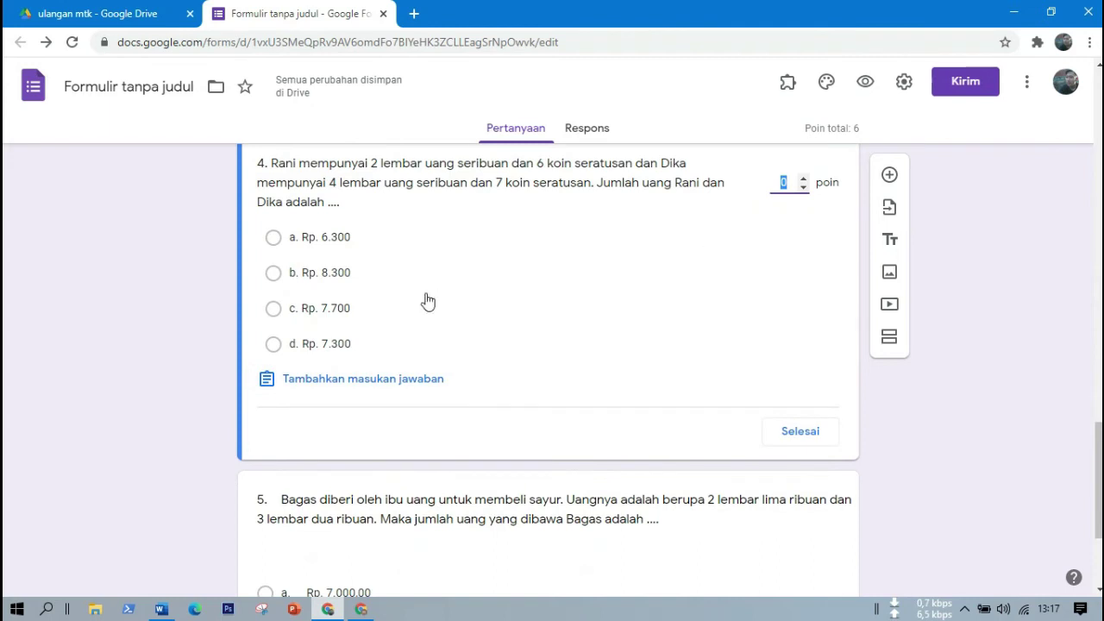
pyautogui.click(318, 345)
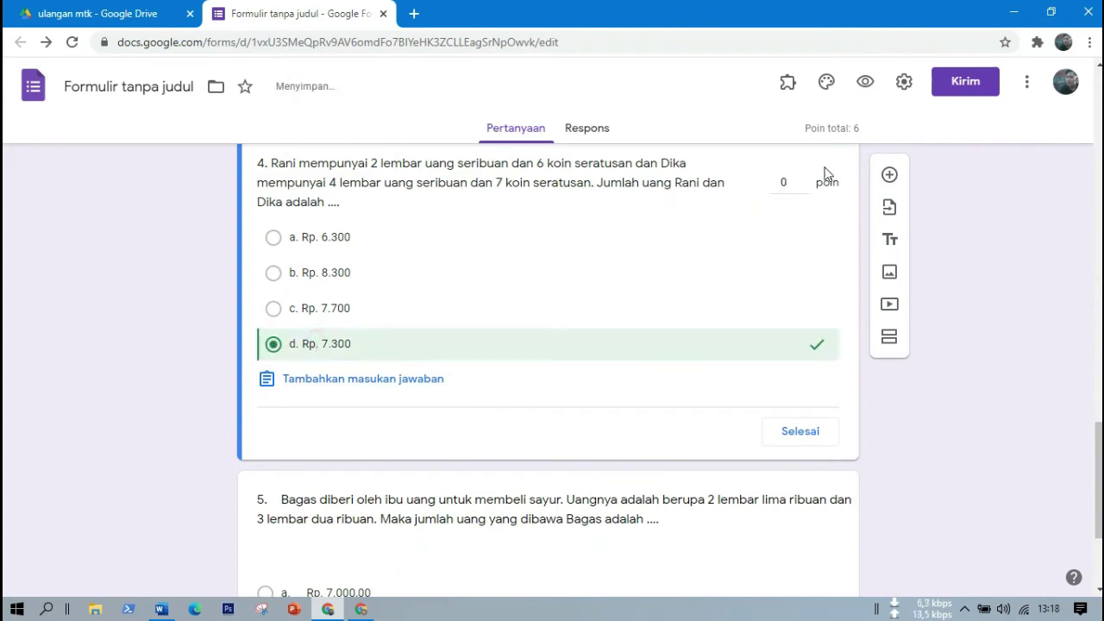
pyautogui.click(789, 182)
pyautogui.press('BackSpace')
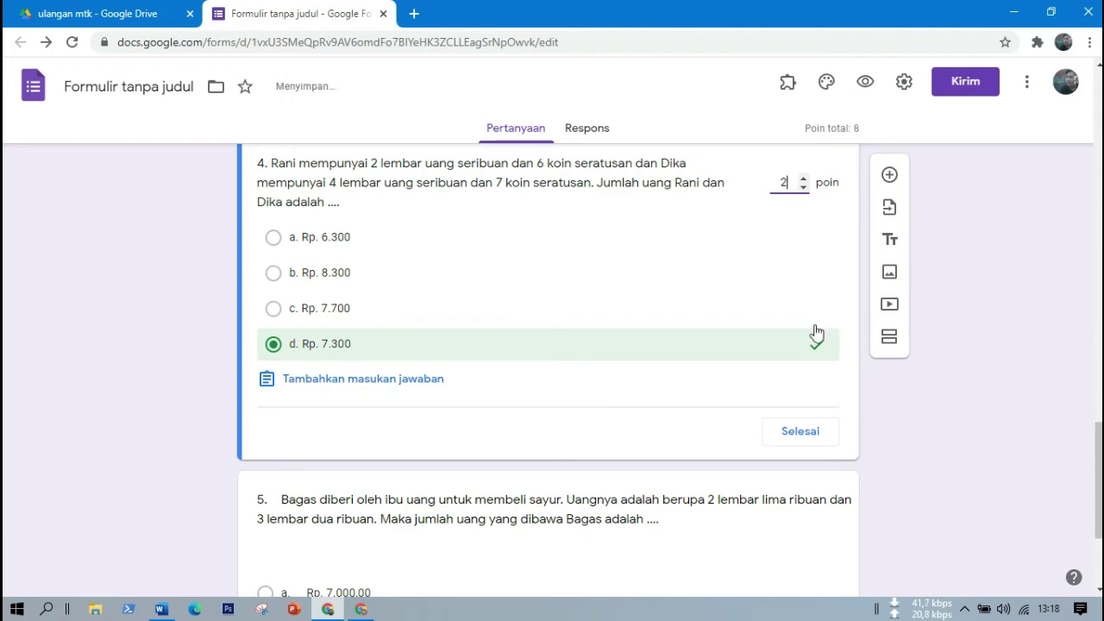
pyautogui.click(790, 429)
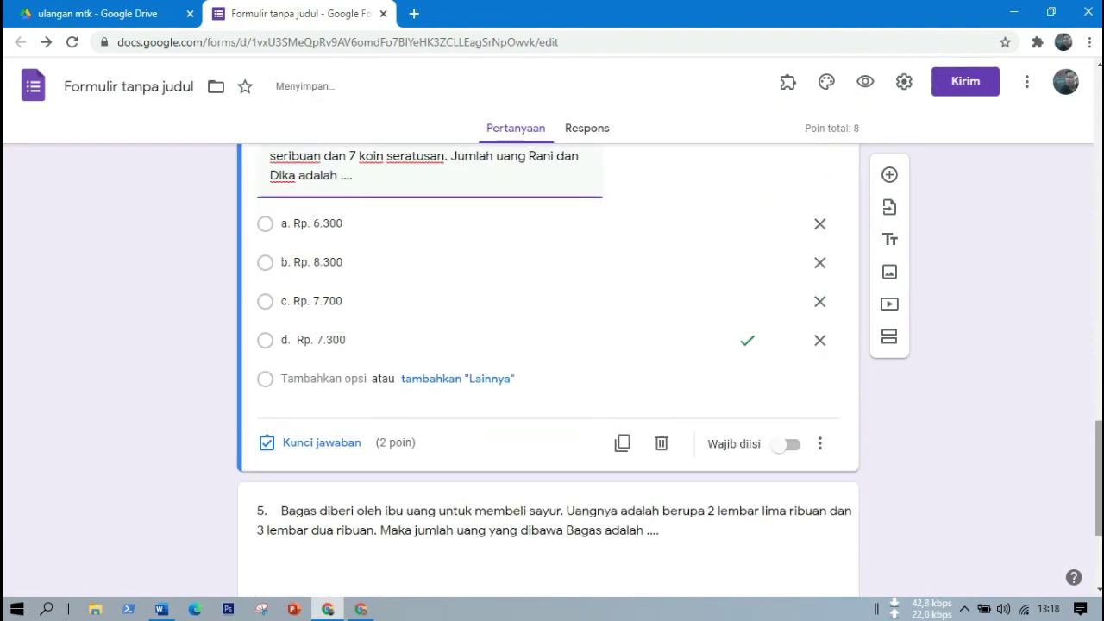
# Key question 5's correct answer as b. Rp. 13.000,00, worth 2 points.
pyautogui.scroll(-3, 614, 437)
pyautogui.click(614, 436)
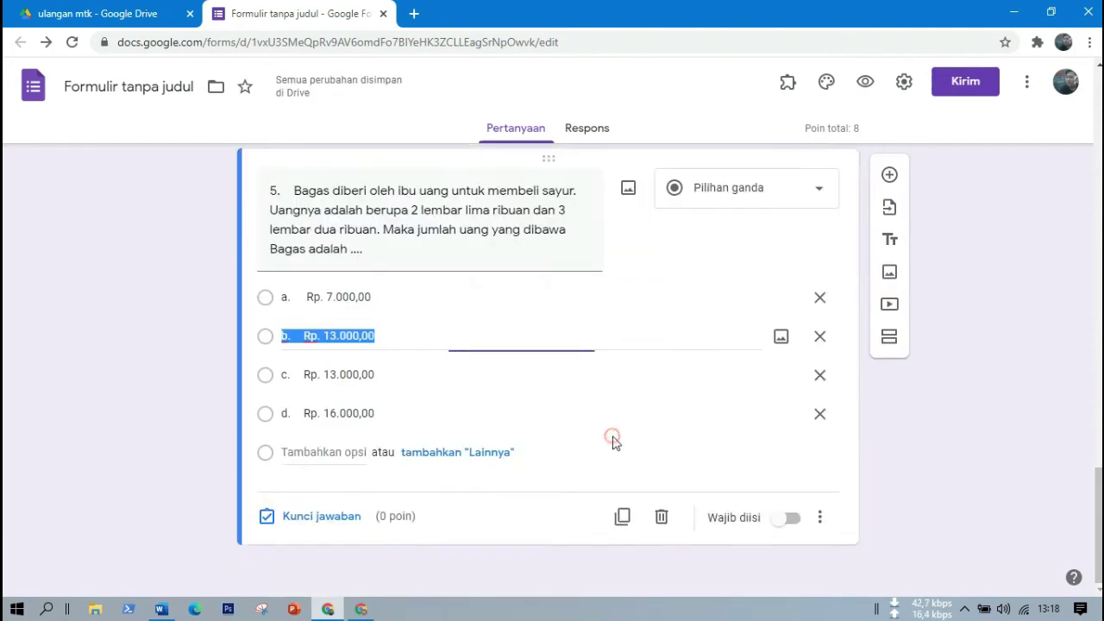
pyautogui.click(312, 518)
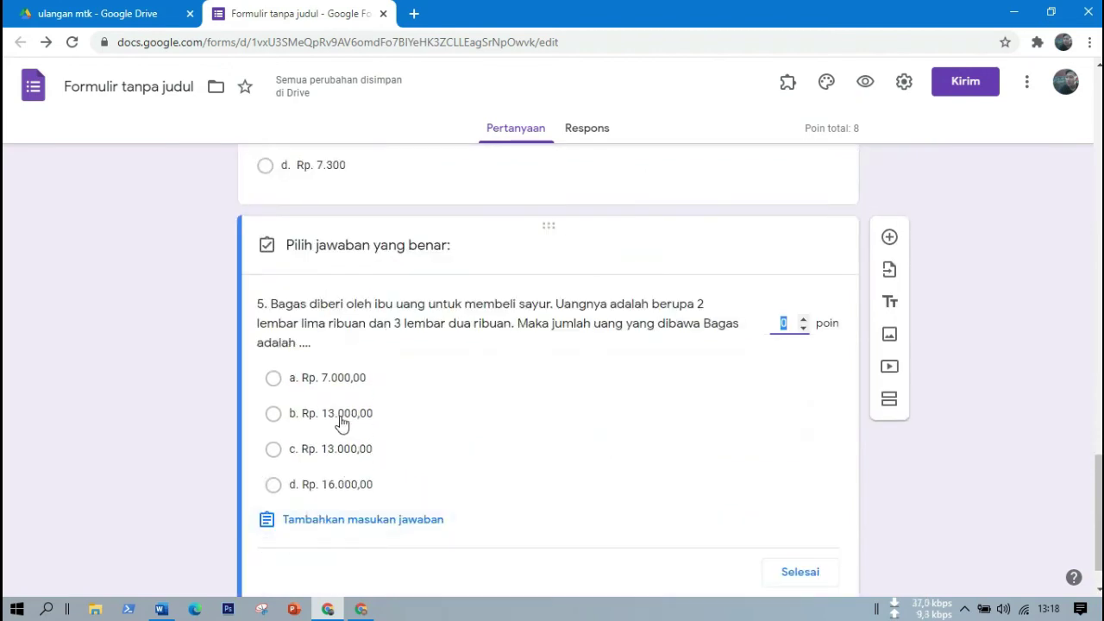
pyautogui.click(321, 417)
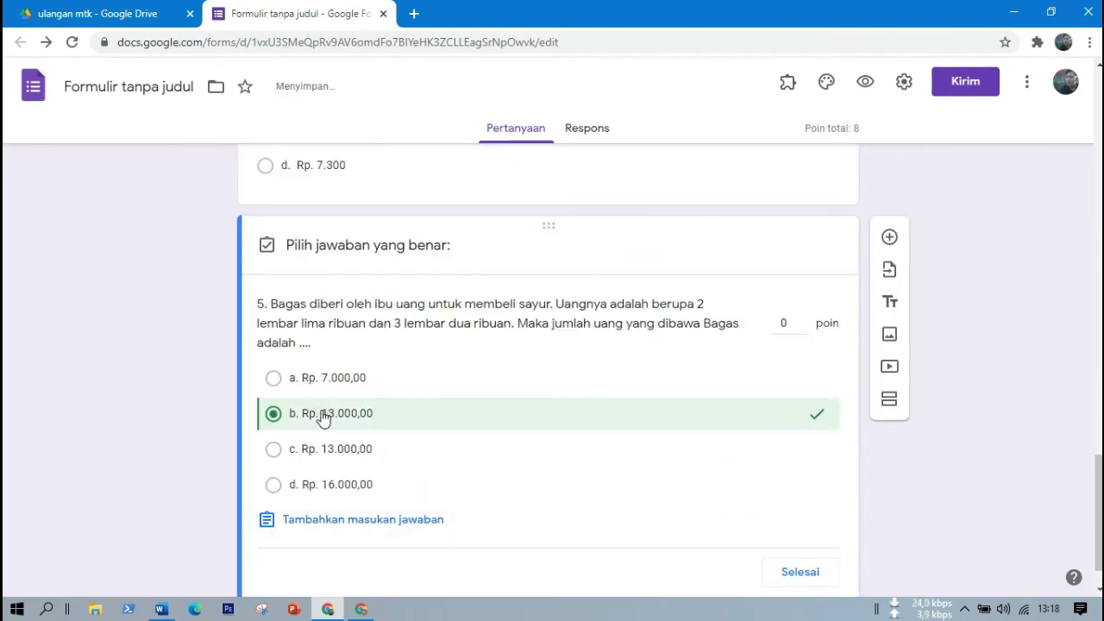
pyautogui.doubleClick(787, 323)
pyautogui.press('BackSpace')
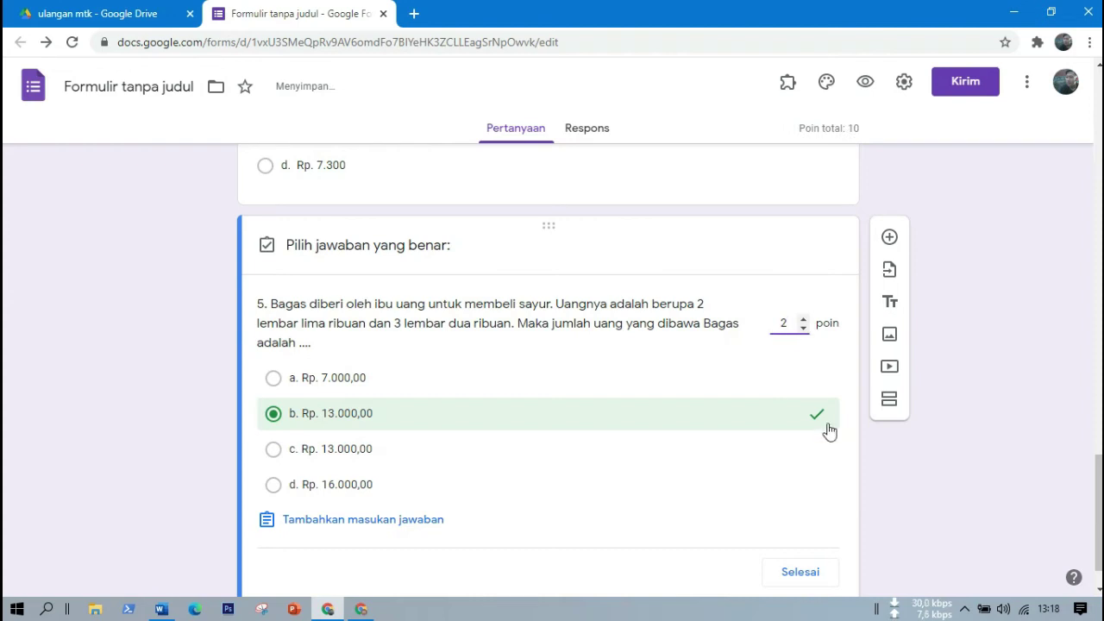
pyautogui.click(795, 571)
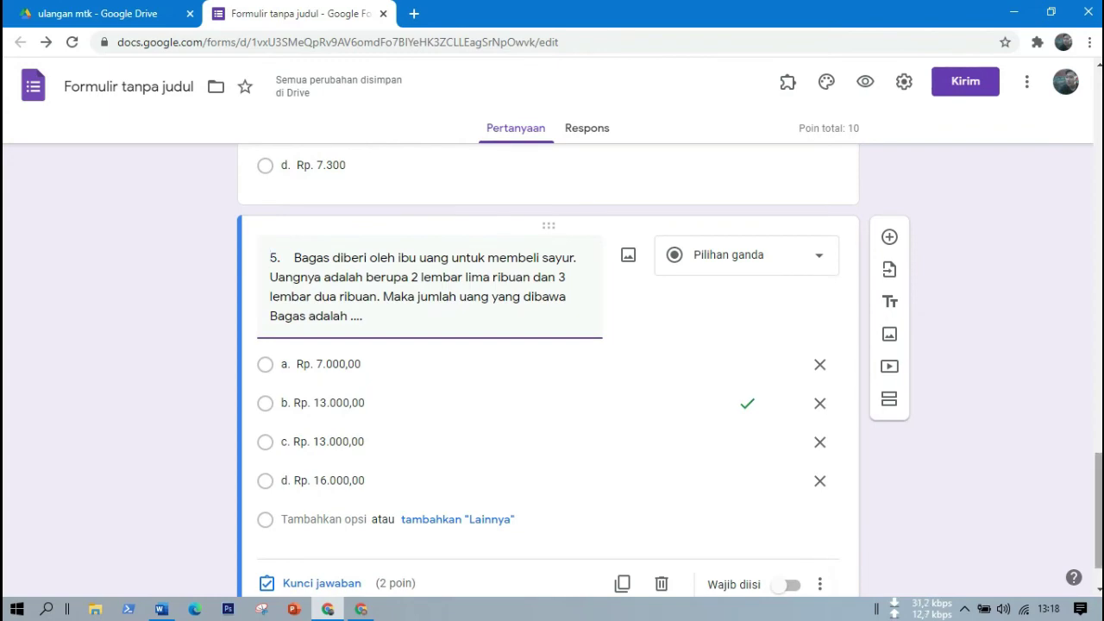
pyautogui.moveTo(1100, 511); pyautogui.dragTo(1101, 115)
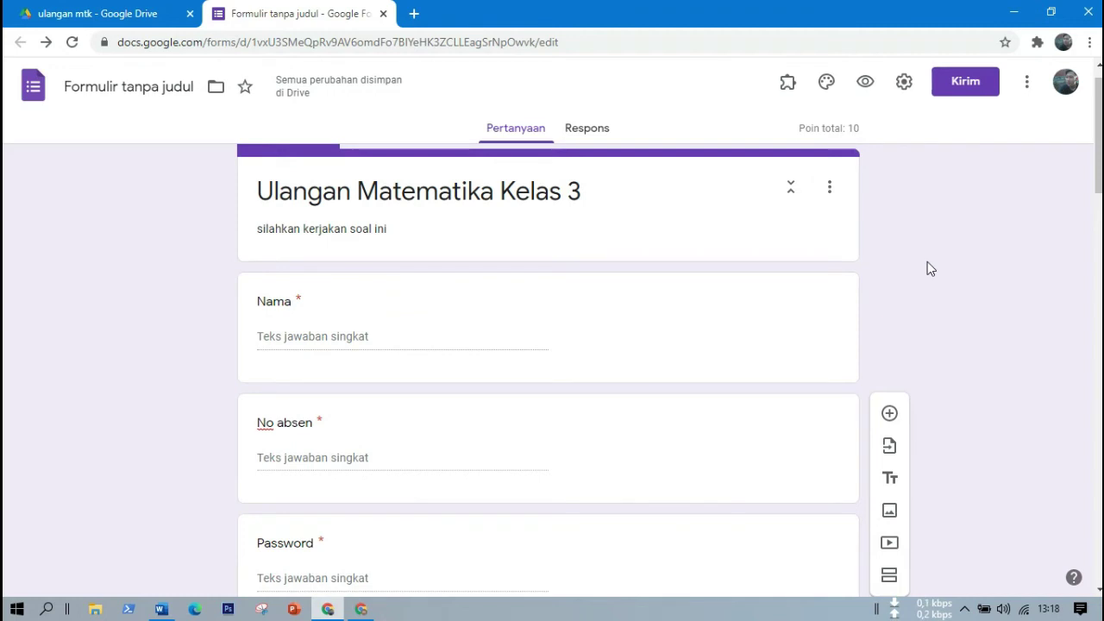
# Preview the quiz as a respondent and look over its first page.
pyautogui.click(867, 82)
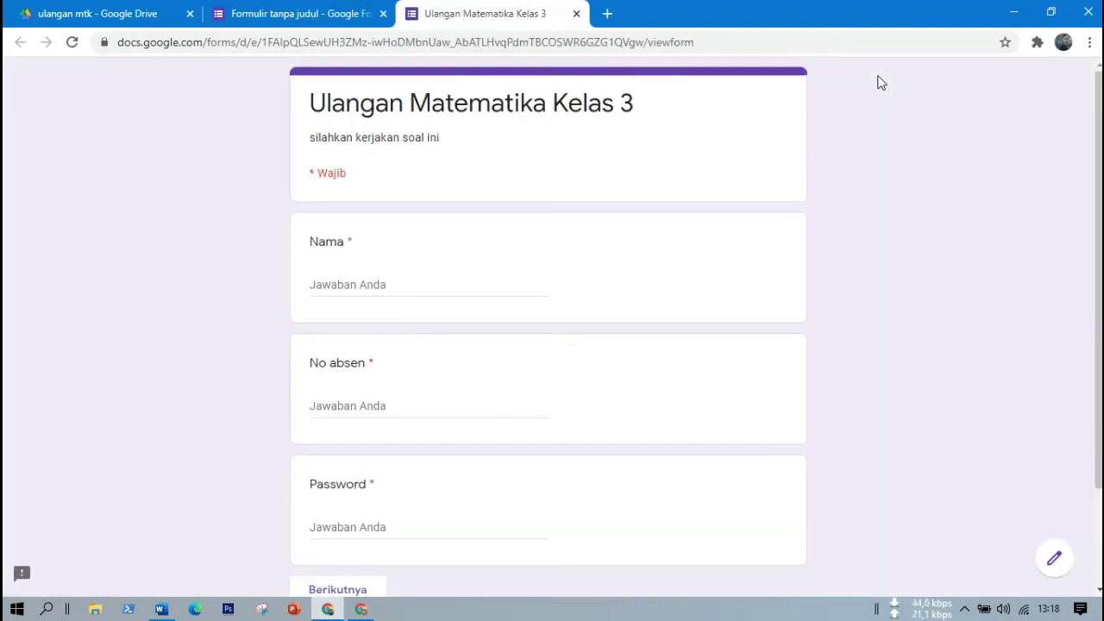
pyautogui.scroll(-3, 604, 138)
pyautogui.scroll(3, 487, 153)
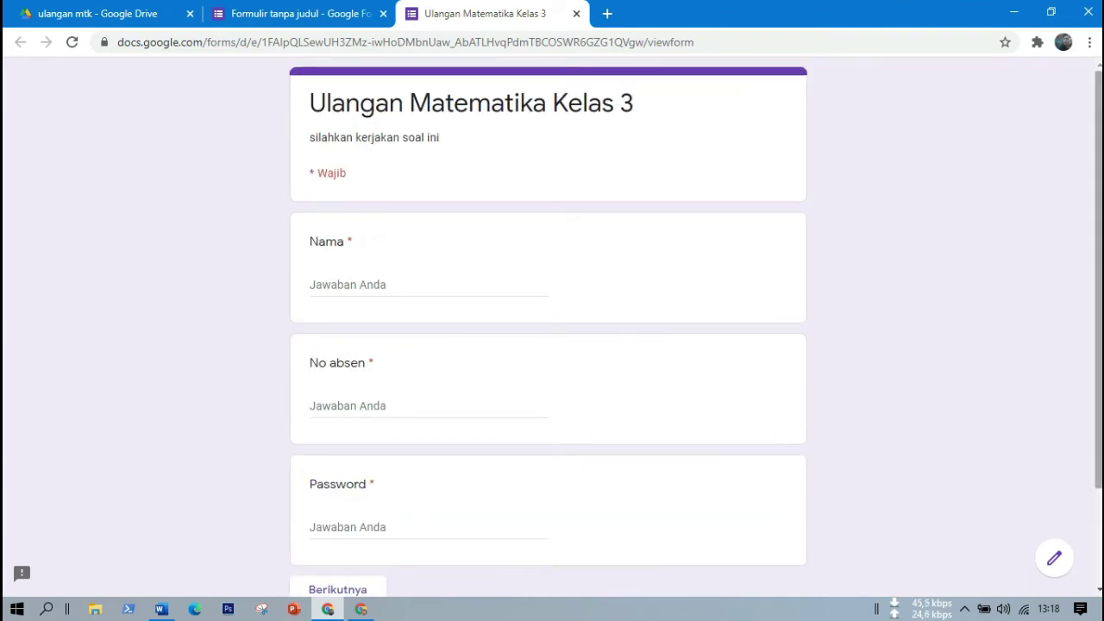
pyautogui.scroll(-2, 518, 302)
pyautogui.scroll(2, 343, 309)
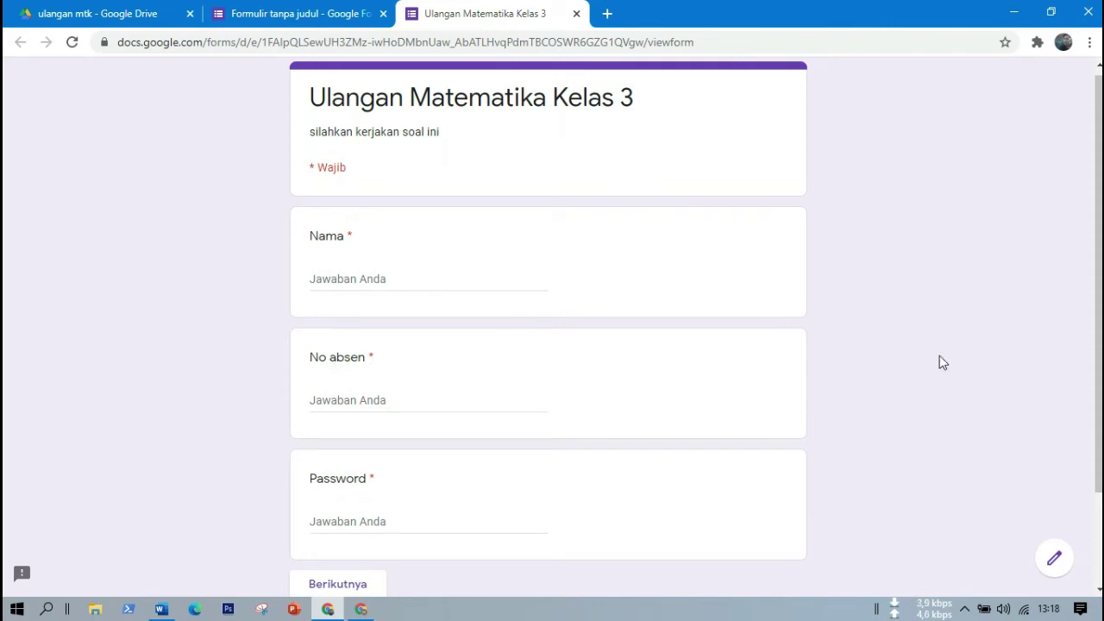
pyautogui.scroll(-2, 1078, 456)
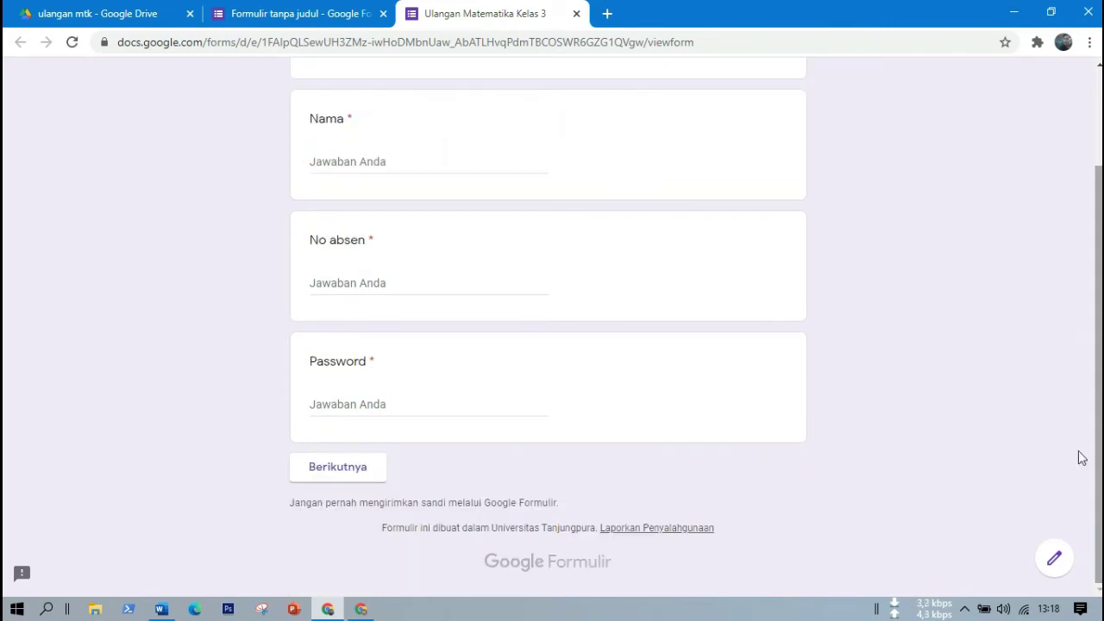
# Enter a student name in Nama and 1 in No absen, then move to Password.
pyautogui.click(320, 161)
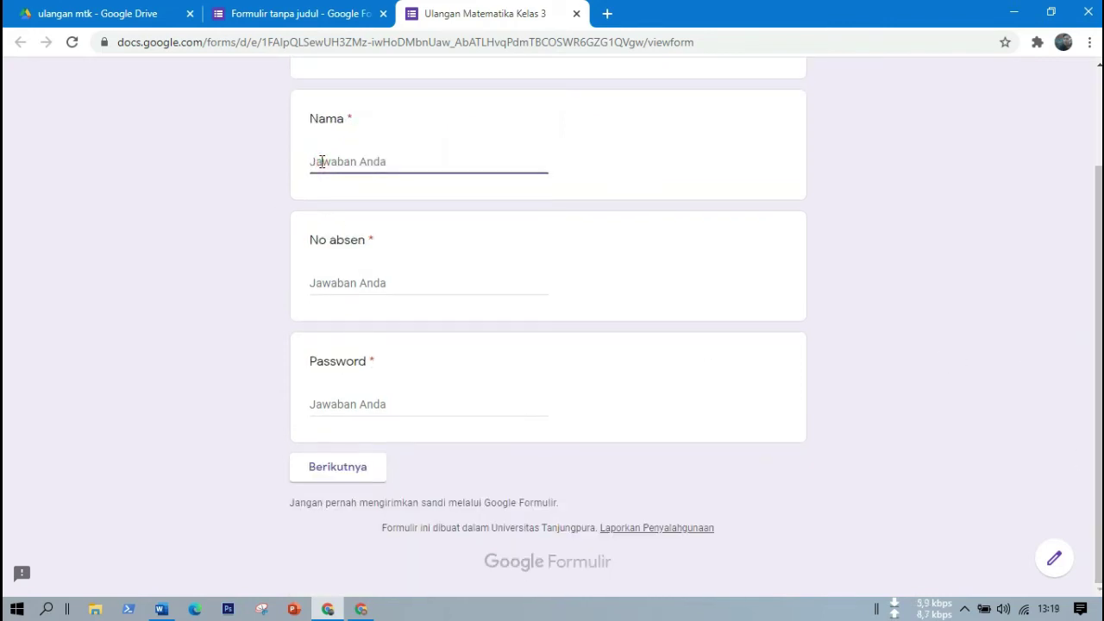
pyautogui.write('dono')
pyautogui.click(332, 282)
pyautogui.write('1')
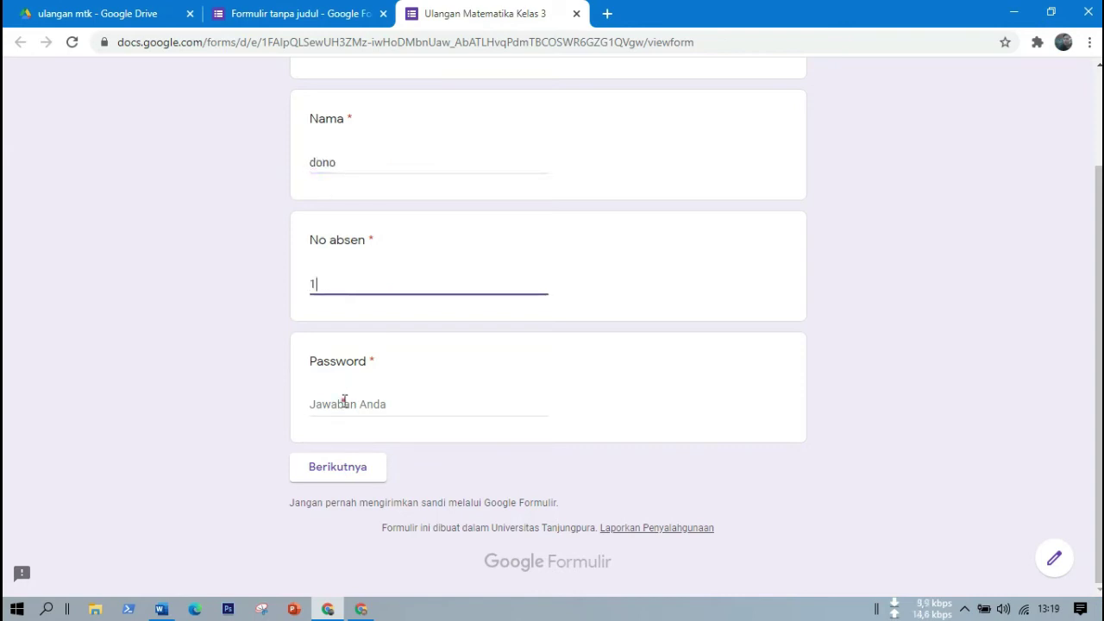
pyautogui.click(344, 401)
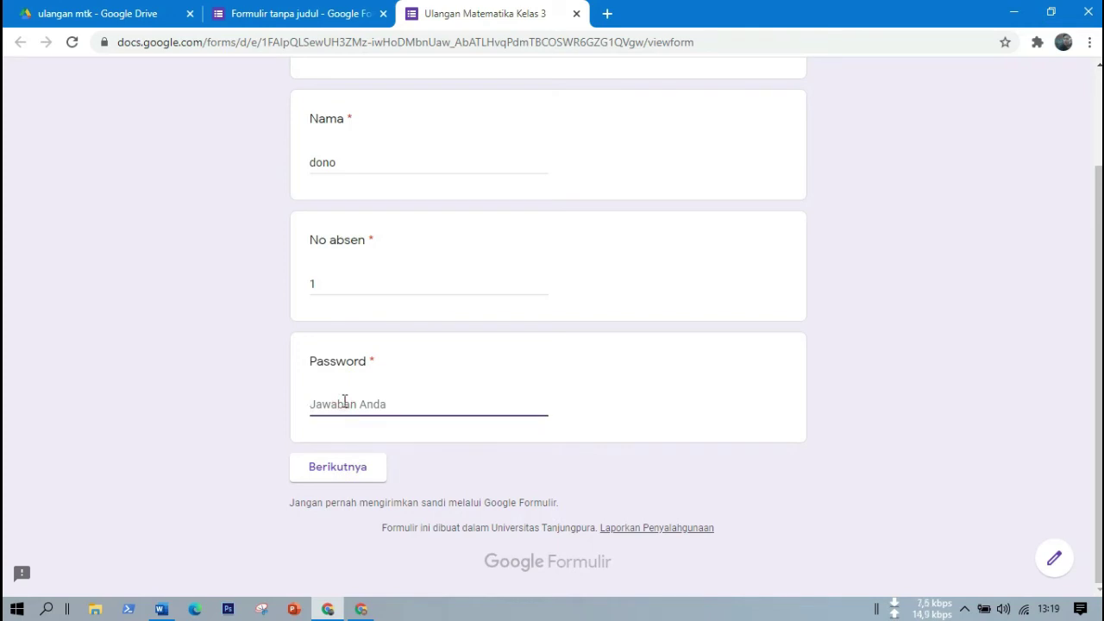
pyautogui.click(280, 14)
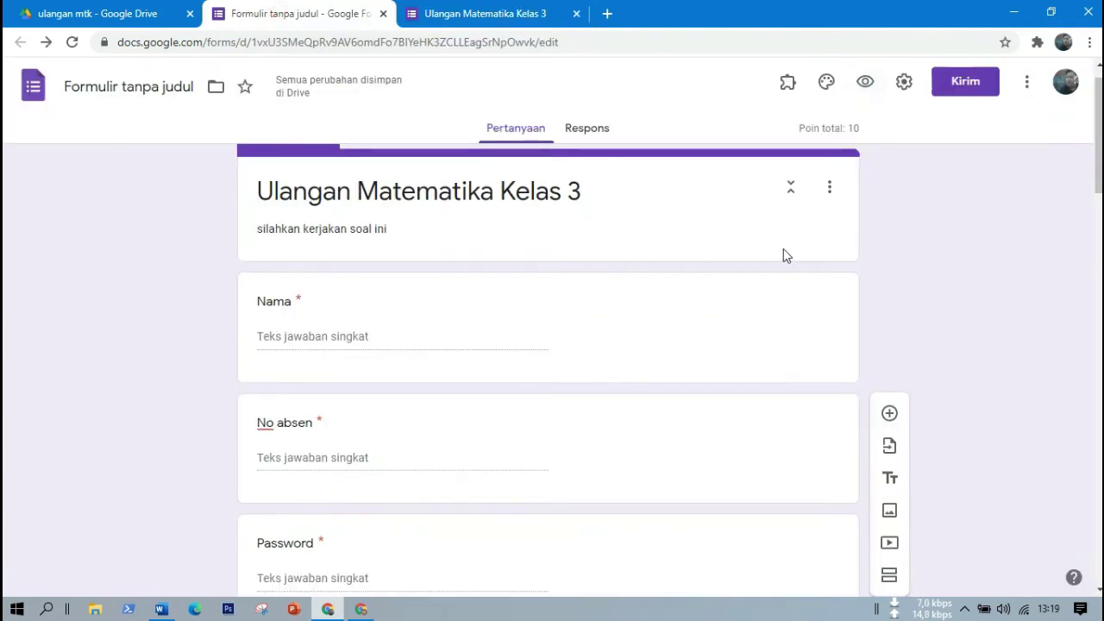
pyautogui.scroll(-4, 819, 242)
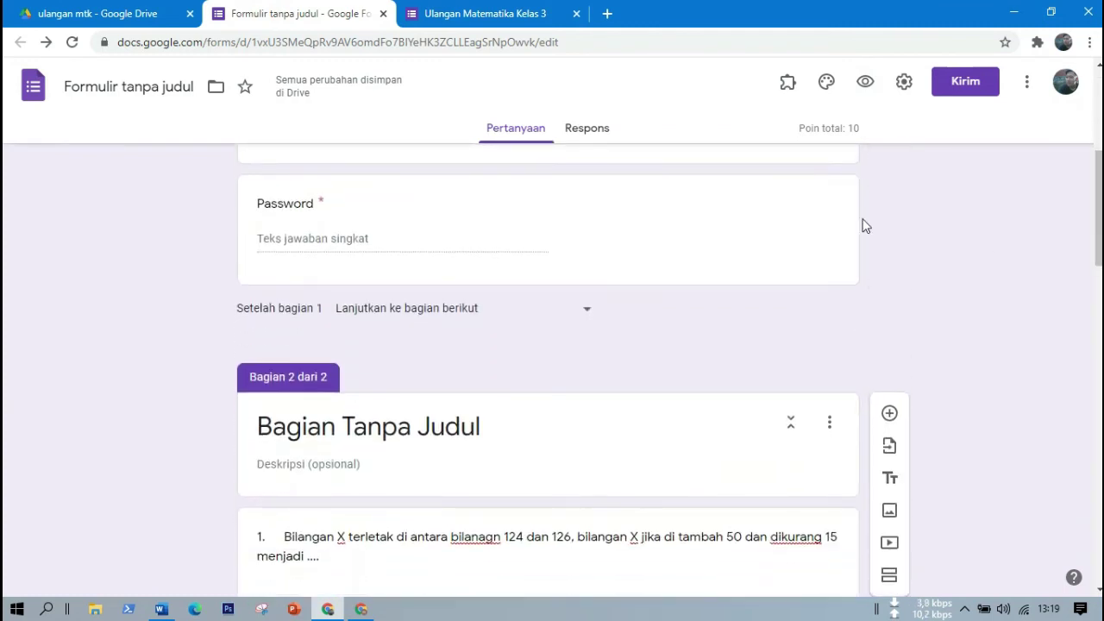
pyautogui.click(663, 216)
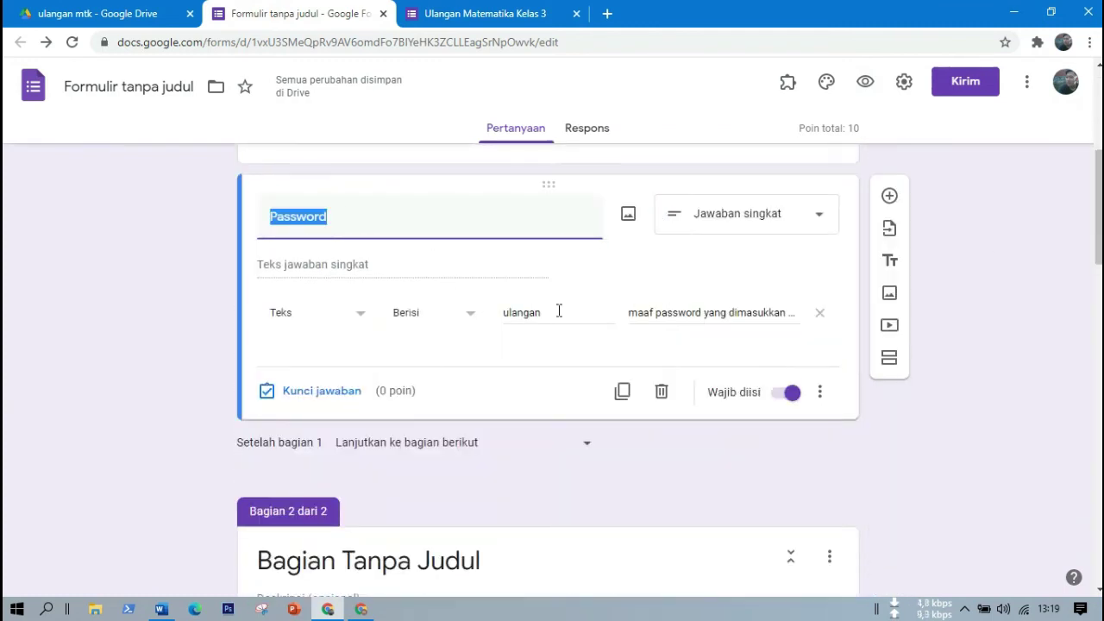
pyautogui.click(473, 14)
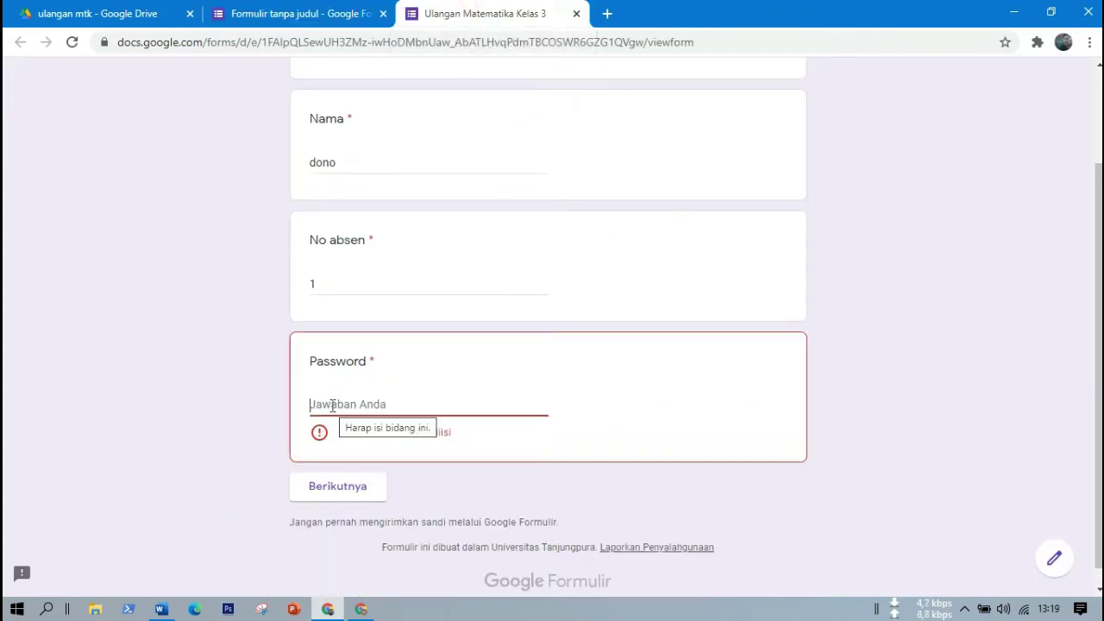
# Try a password, then correct the rejected entry and continue to the maths questions page.
pyautogui.write('kamu')
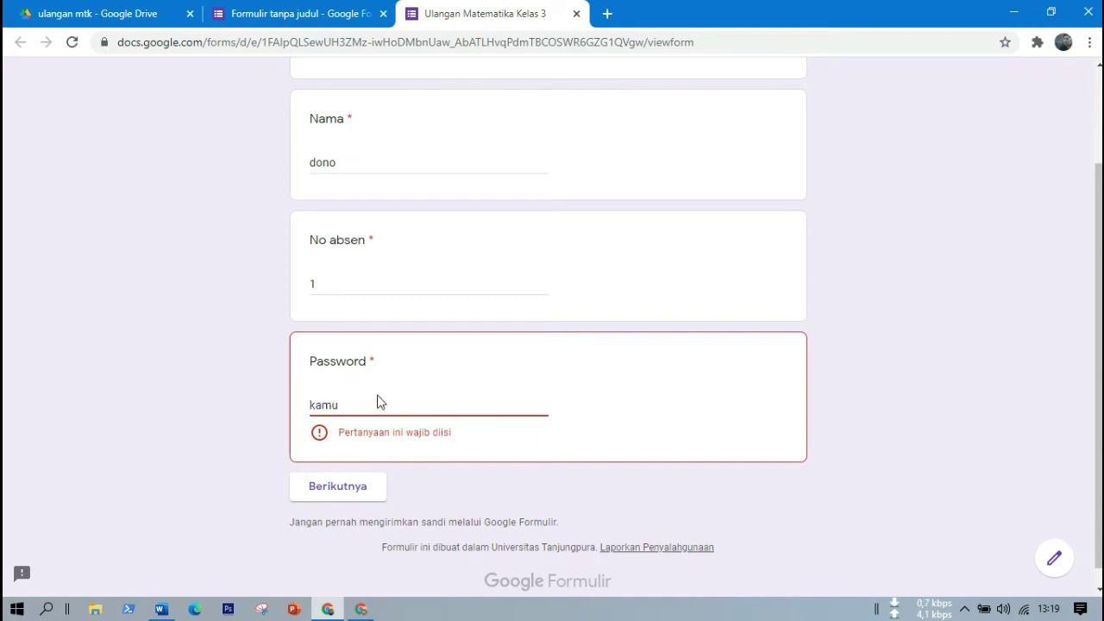
pyautogui.click(436, 308)
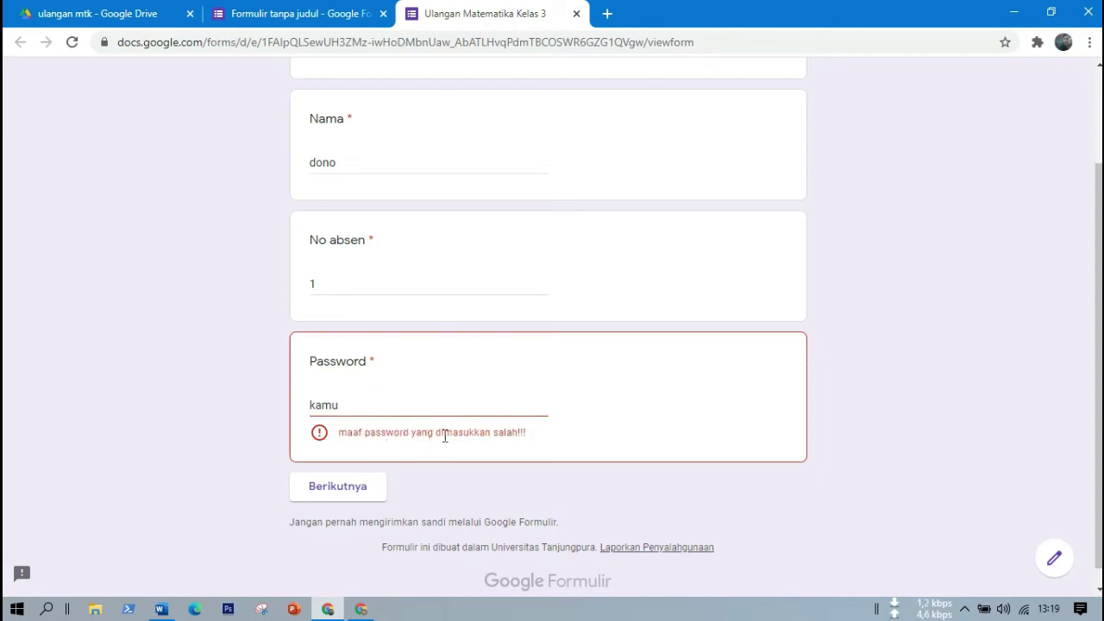
pyautogui.click(367, 407)
pyautogui.press('BackSpace')
pyautogui.press('BackSpace')
pyautogui.press('BackSpace')
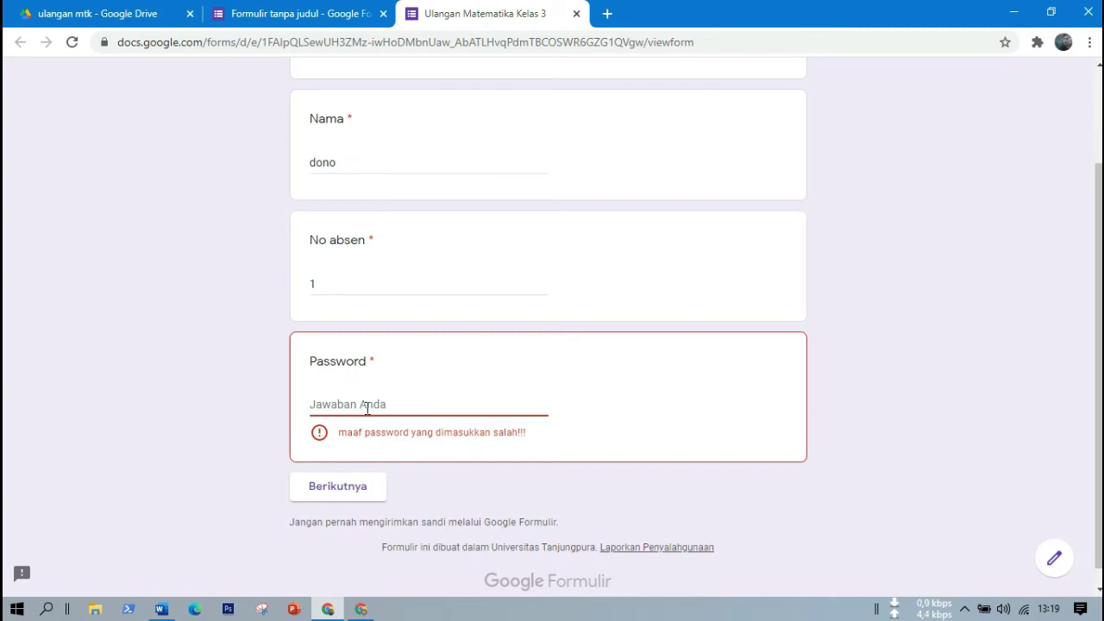
pyautogui.write('ulangan')
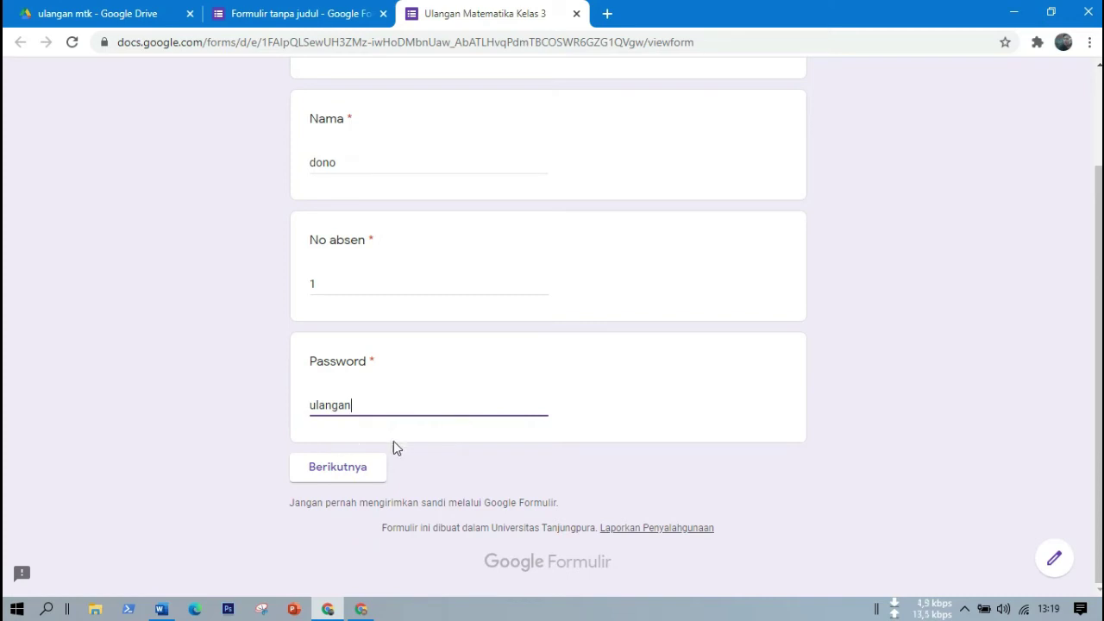
pyautogui.click(344, 464)
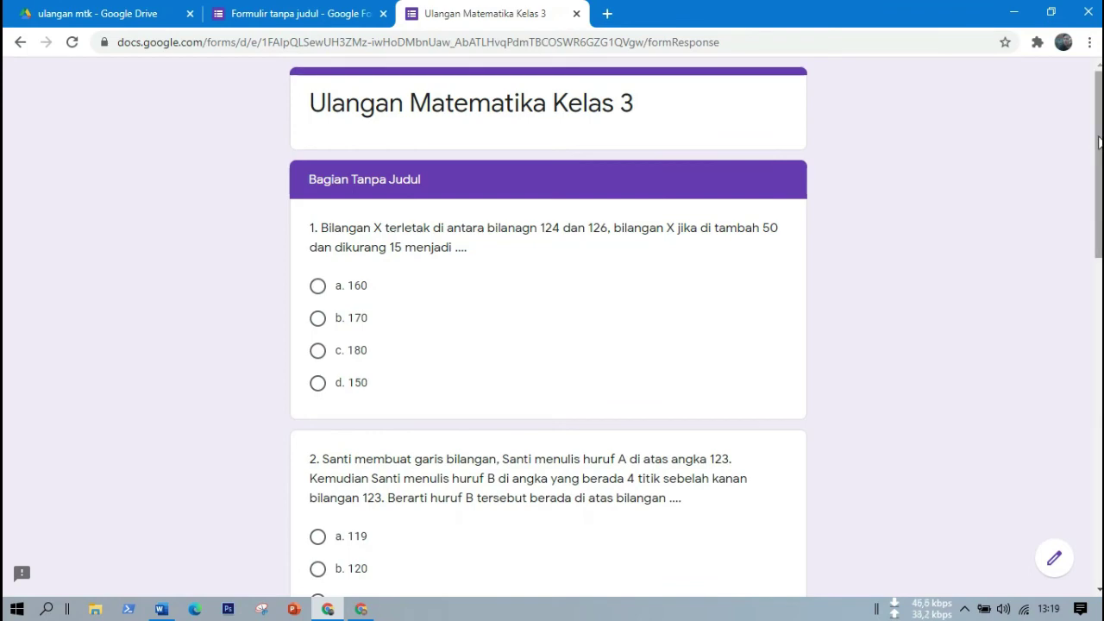
# Close the unsubmitted preview tab, confirm leaving, and deselect the Password question in the editor.
pyautogui.moveTo(1100, 142); pyautogui.dragTo(1100, 198)
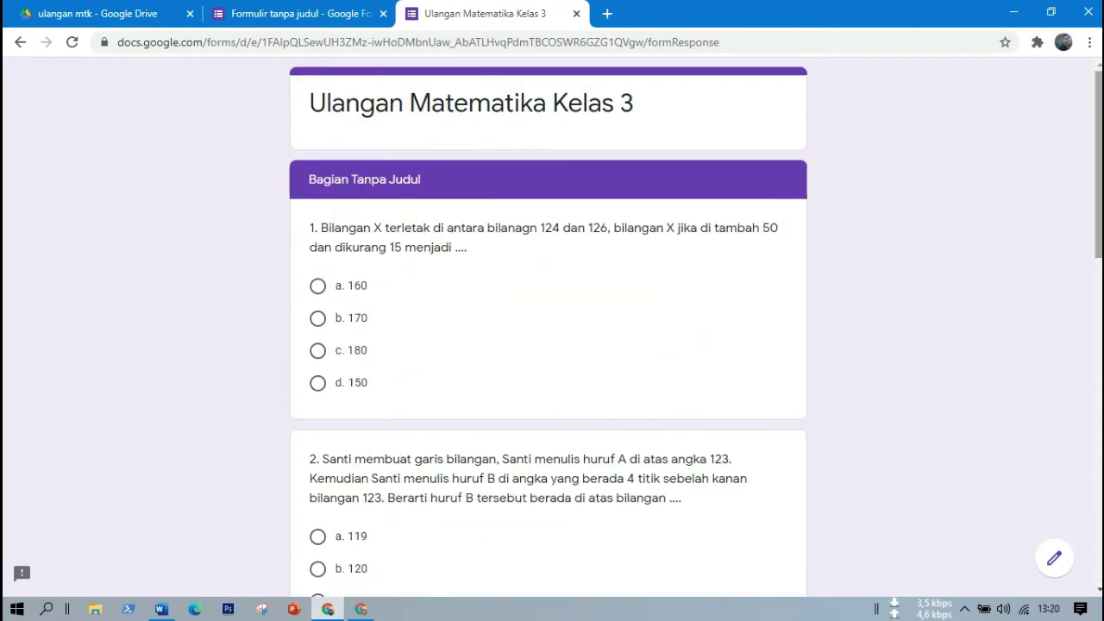
pyautogui.click(577, 14)
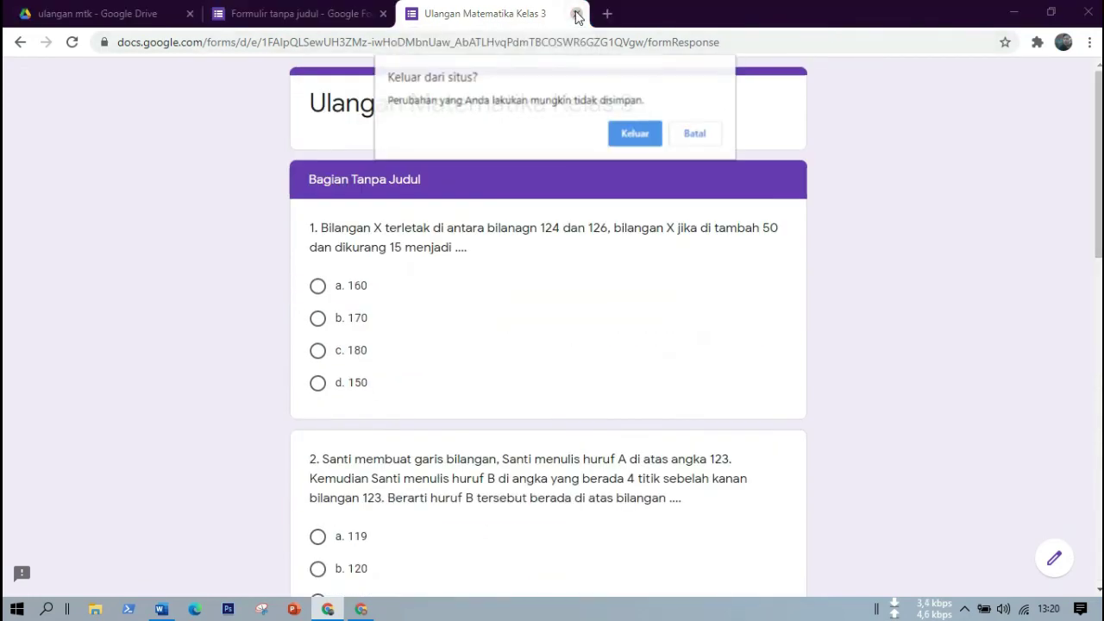
pyautogui.click(635, 136)
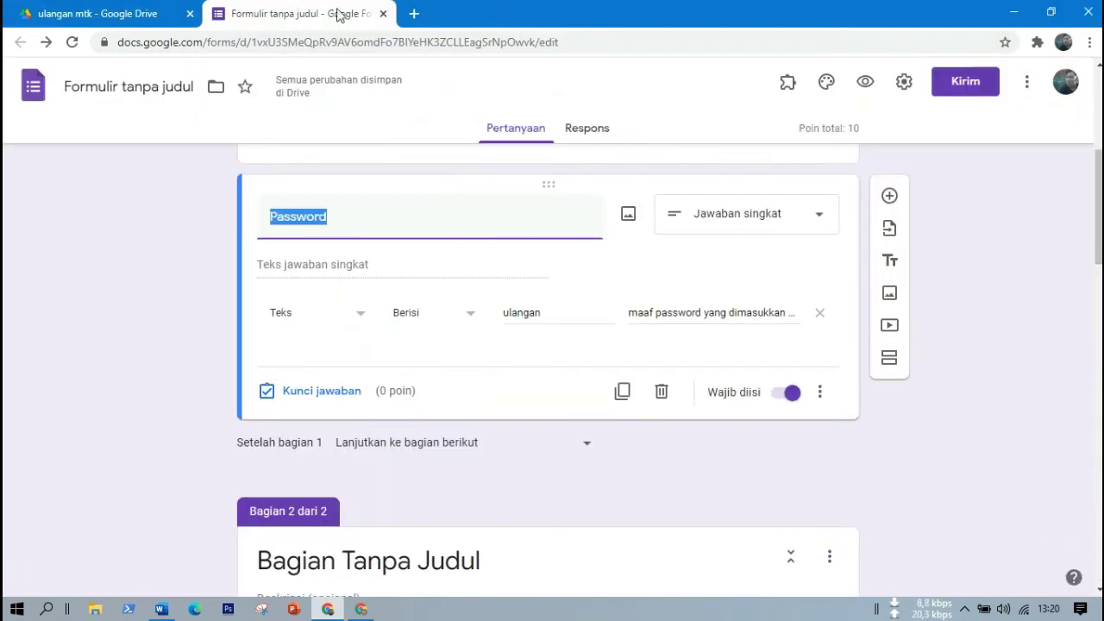
pyautogui.click(1066, 313)
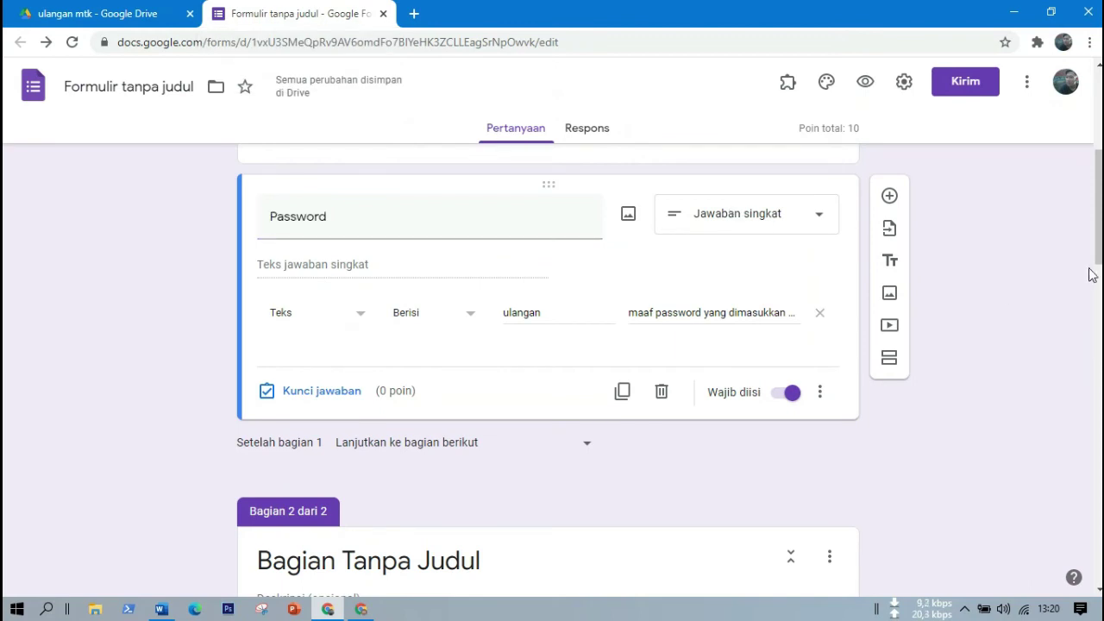
# Copy the quiz's respondent link from the Kirim dialog, then minimize Chrome.
pyautogui.moveTo(1098, 210); pyautogui.dragTo(1097, 179)
pyautogui.scroll(3, 1098, 173)
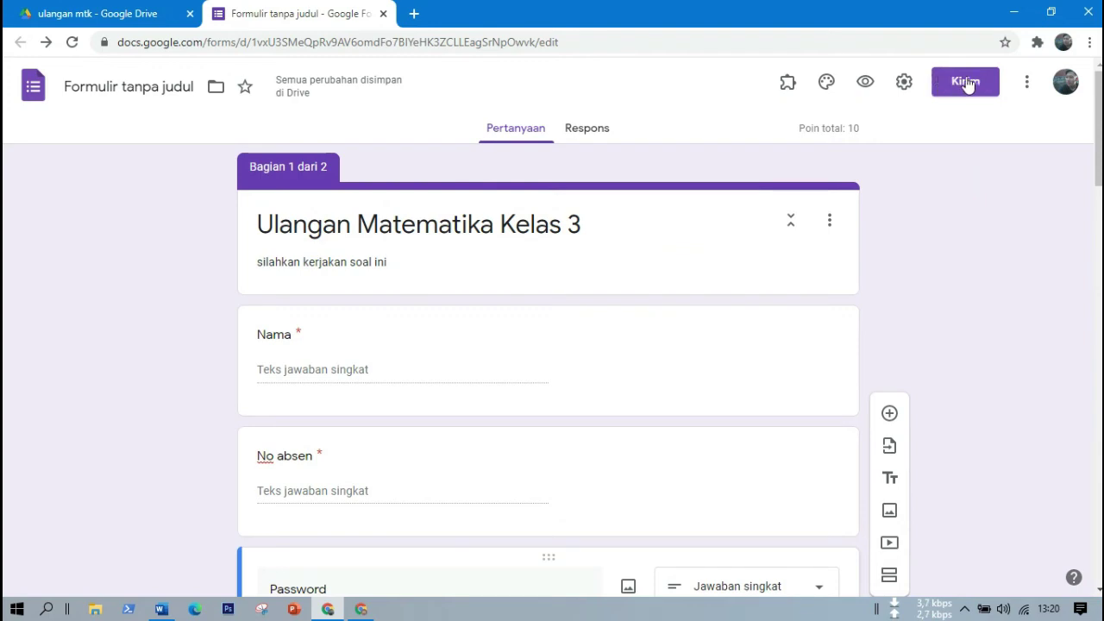
pyautogui.click(966, 81)
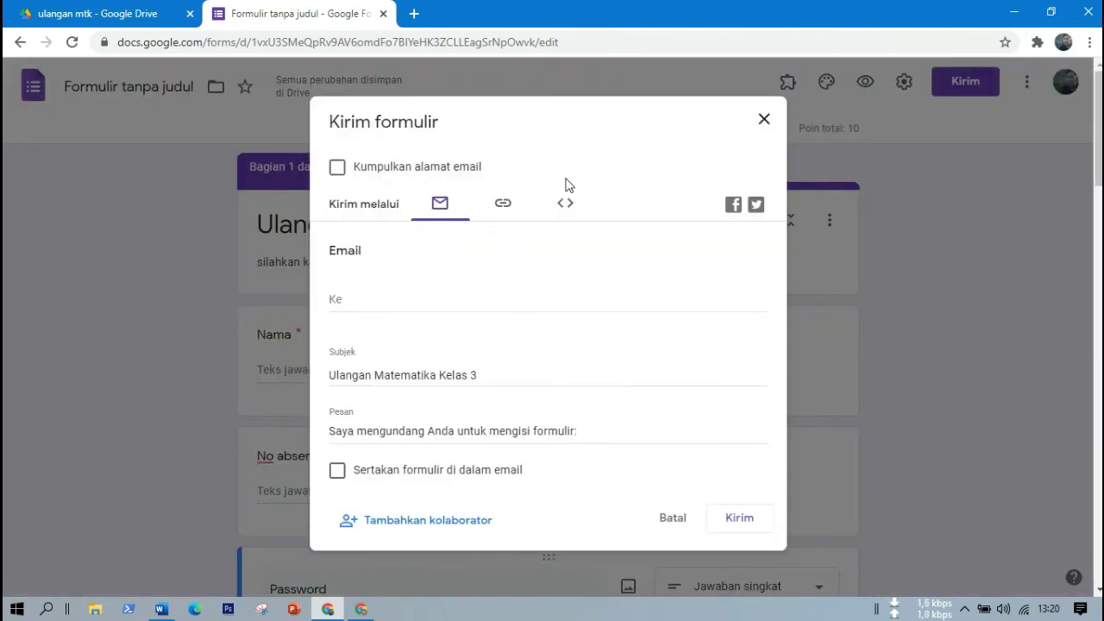
pyautogui.click(509, 205)
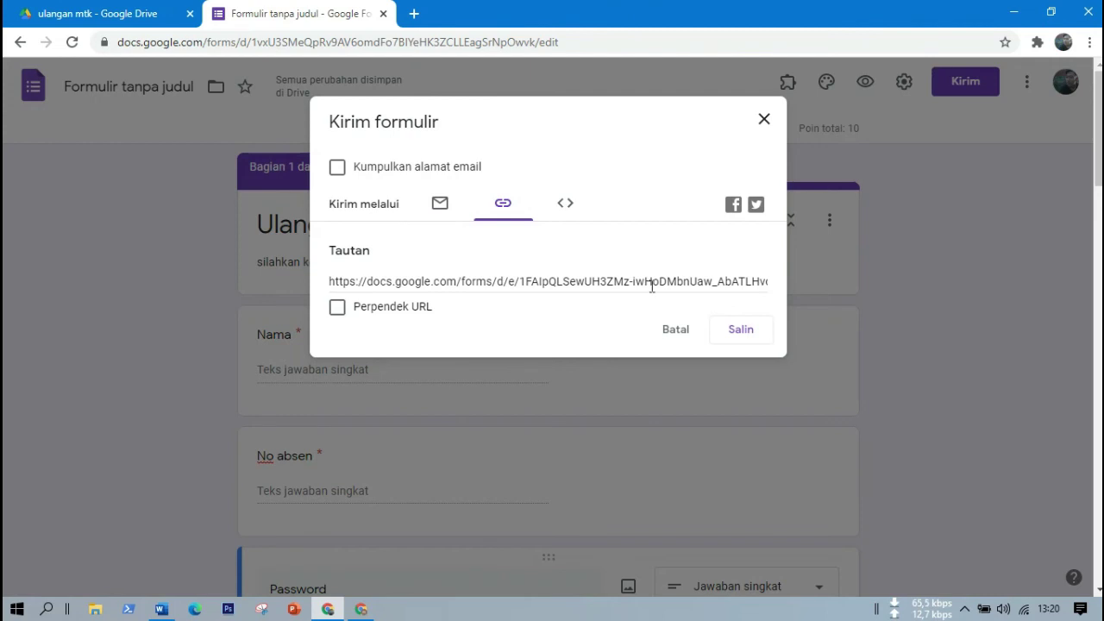
pyautogui.click(747, 341)
pyautogui.hotkey('ctrl', 'c')
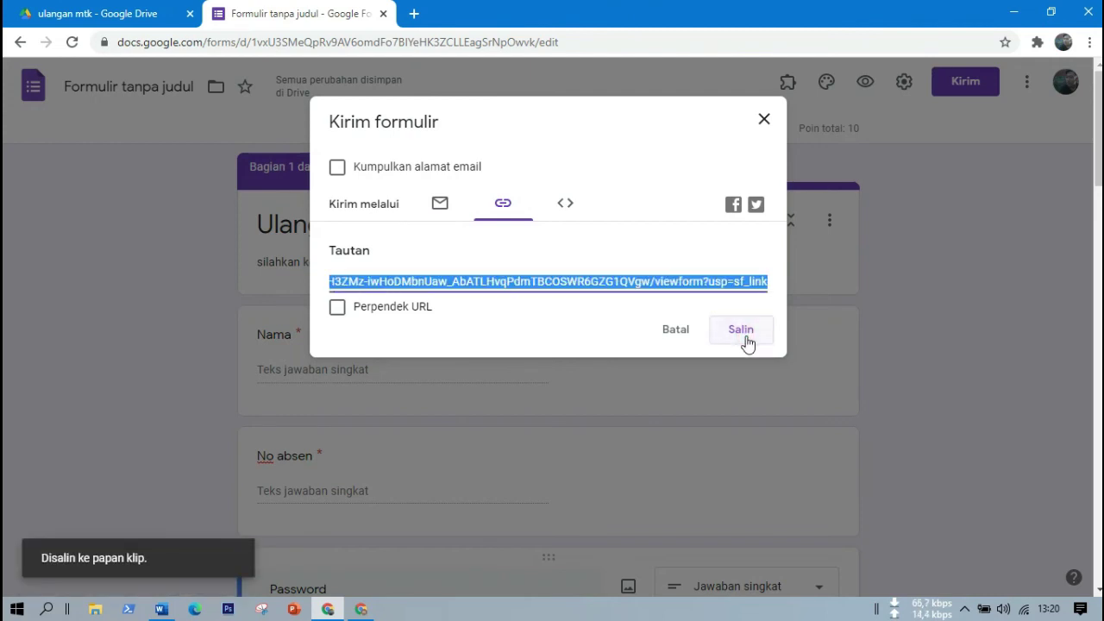
pyautogui.click(765, 119)
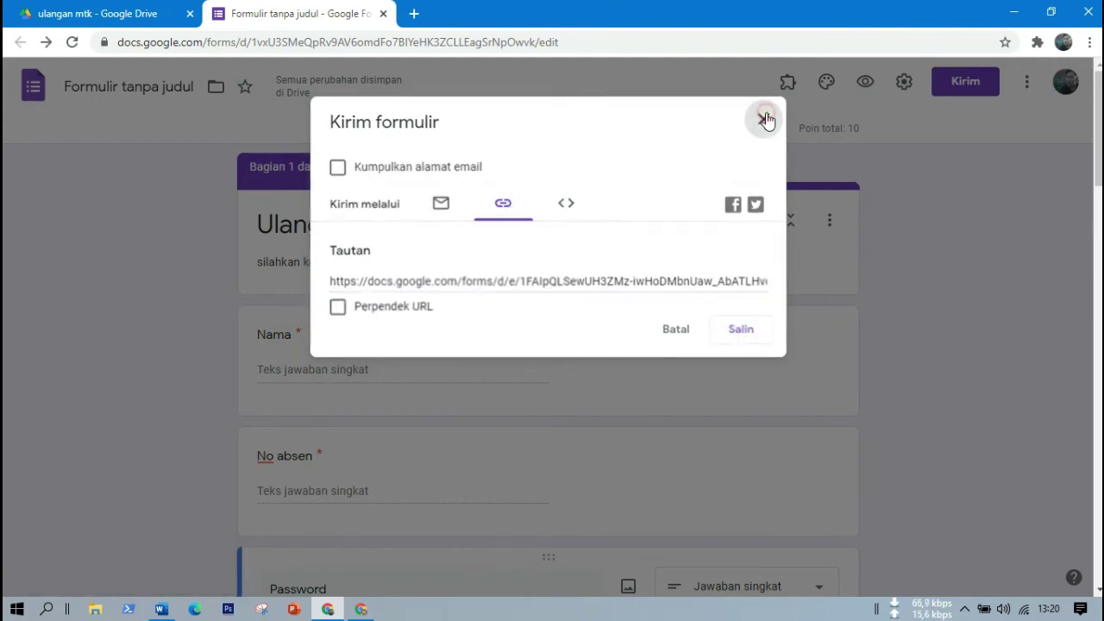
pyautogui.click(1014, 15)
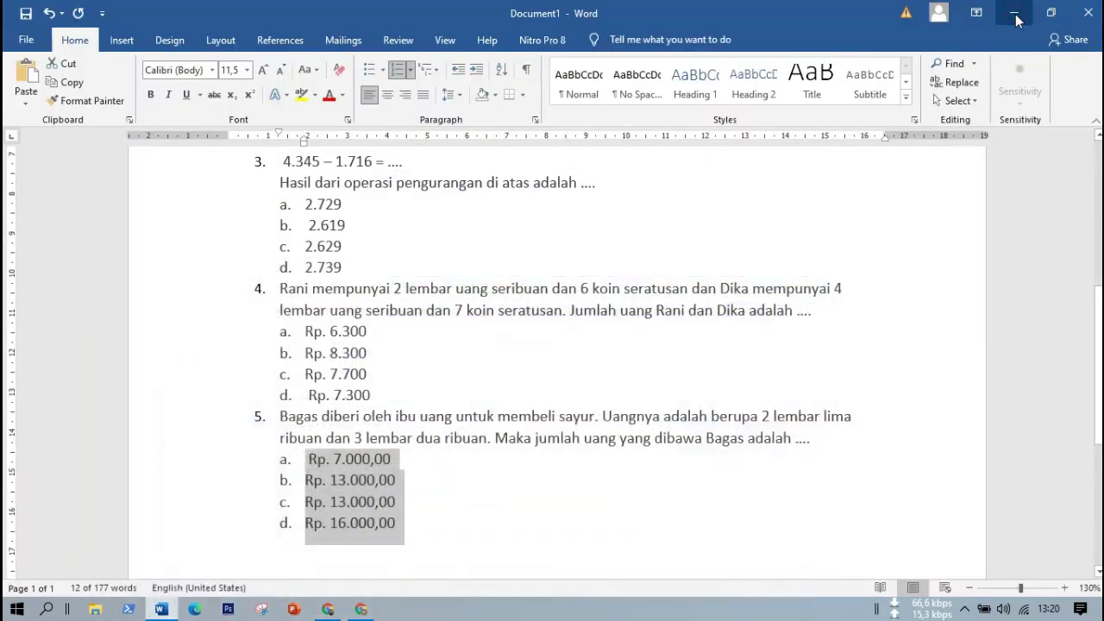
# Minimize Word, open a maximized Chrome window, and load the pasted quiz link.
pyautogui.click(1016, 15)
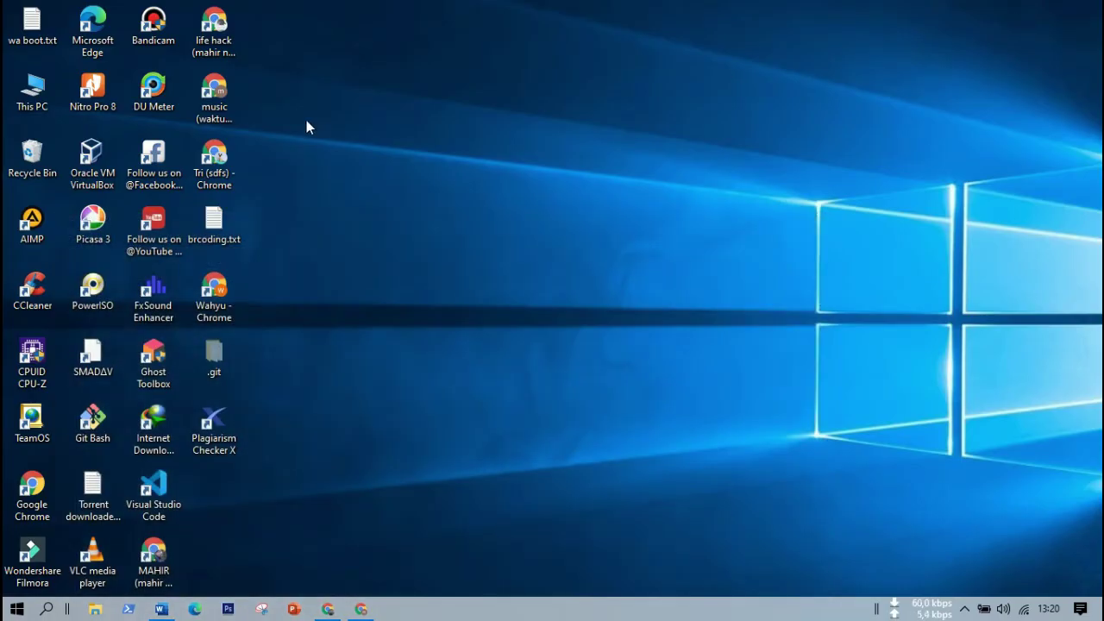
pyautogui.doubleClick(216, 107)
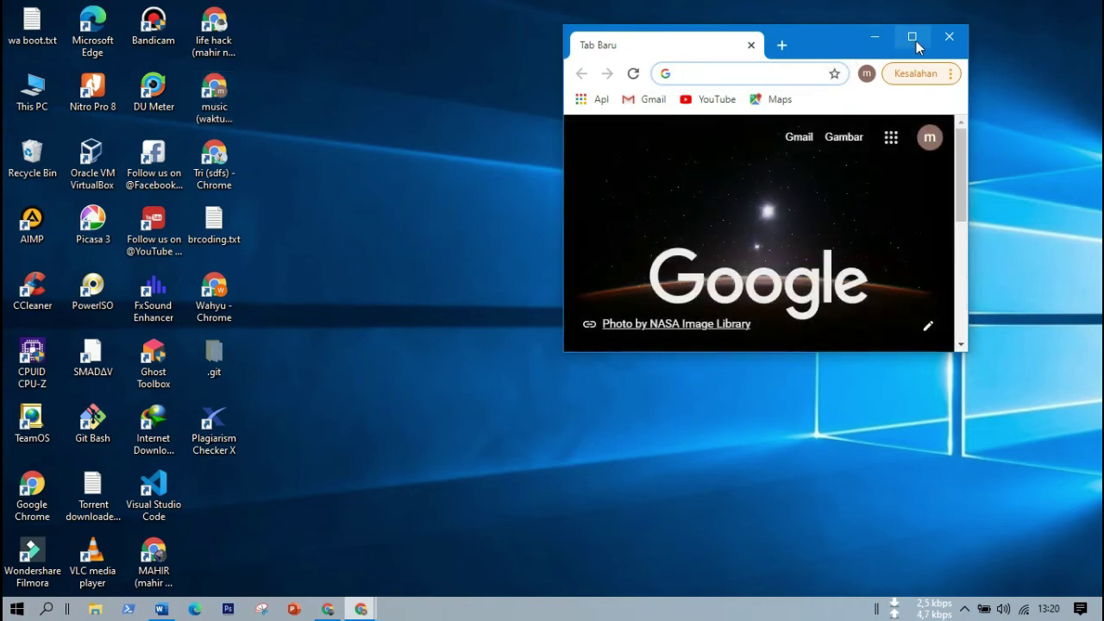
pyautogui.click(917, 40)
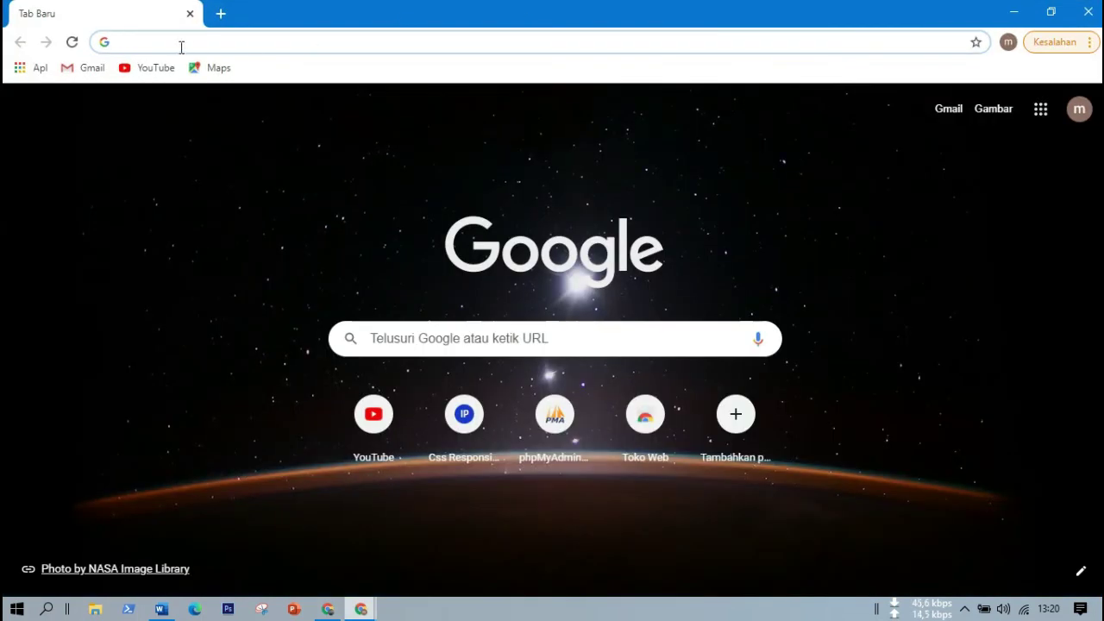
pyautogui.click(181, 47)
pyautogui.hotkey('ctrl', 'v')
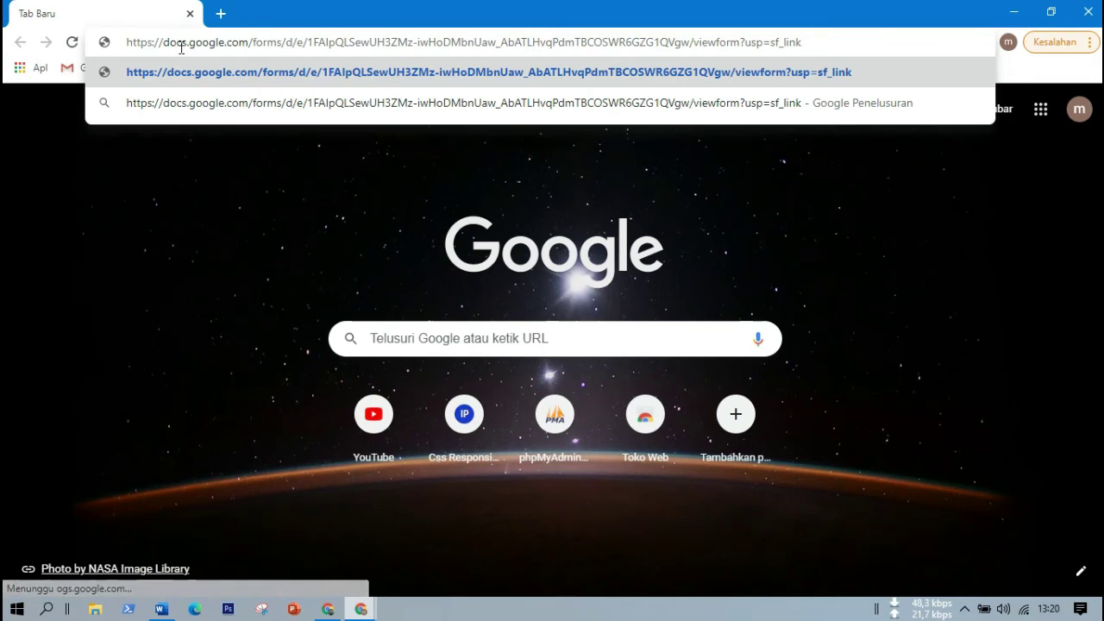
pyautogui.press('Return')
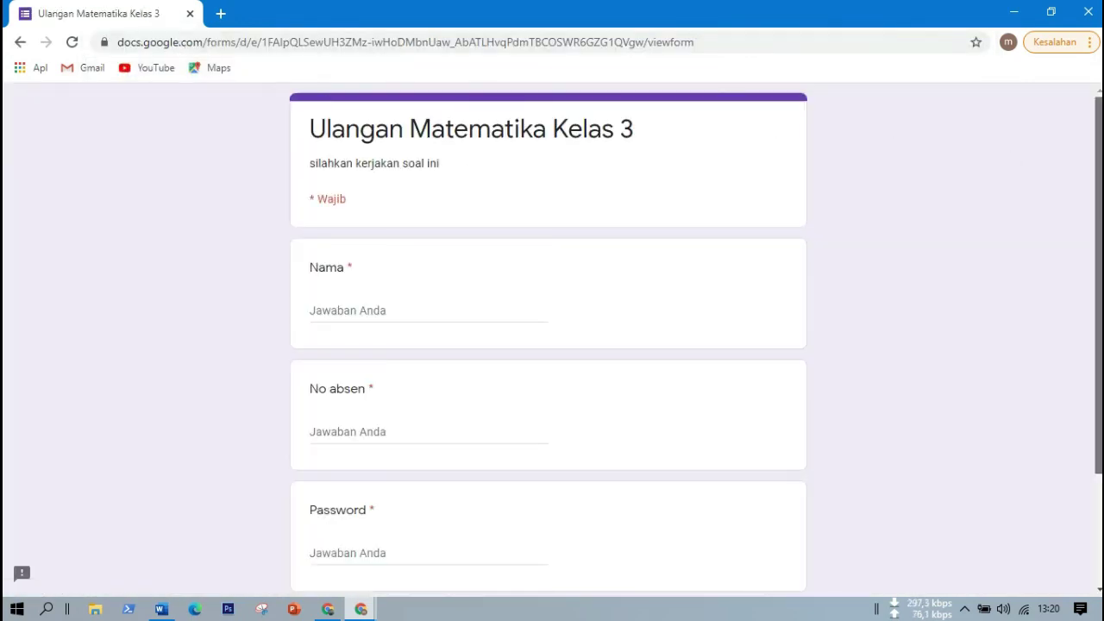
# Fill in a student name, No absen 1 and the quiz password, then continue to the questions.
pyautogui.moveTo(1100, 109)
pyautogui.mouseDown()
pyautogui.moveTo(1100, 172)
pyautogui.moveTo(1101, 110)
pyautogui.mouseUp()
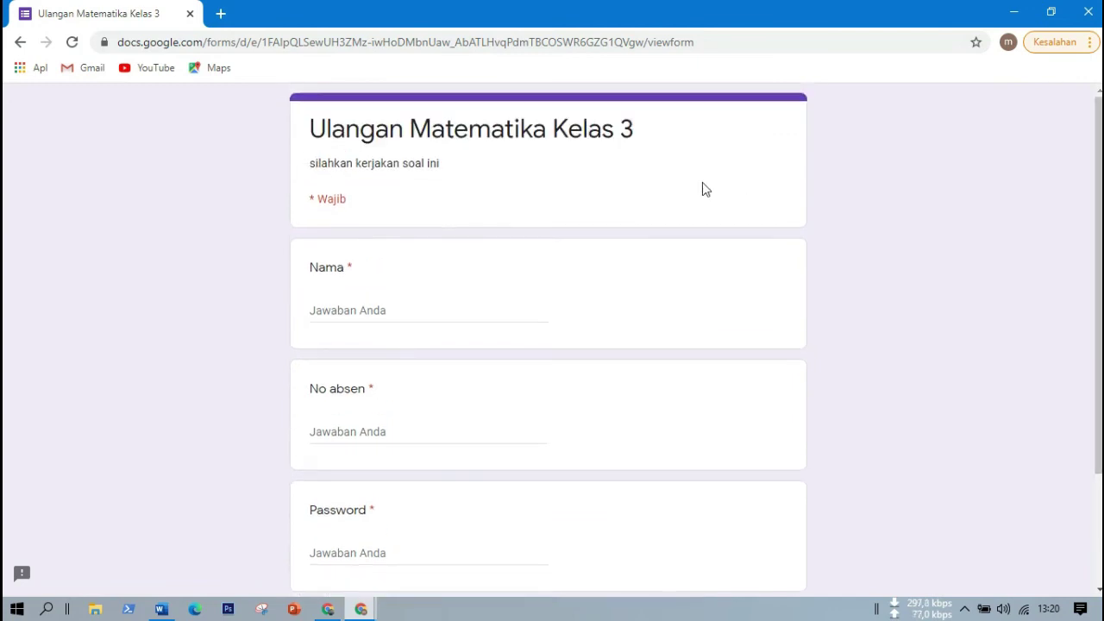
pyautogui.click(341, 312)
pyautogui.write('dono')
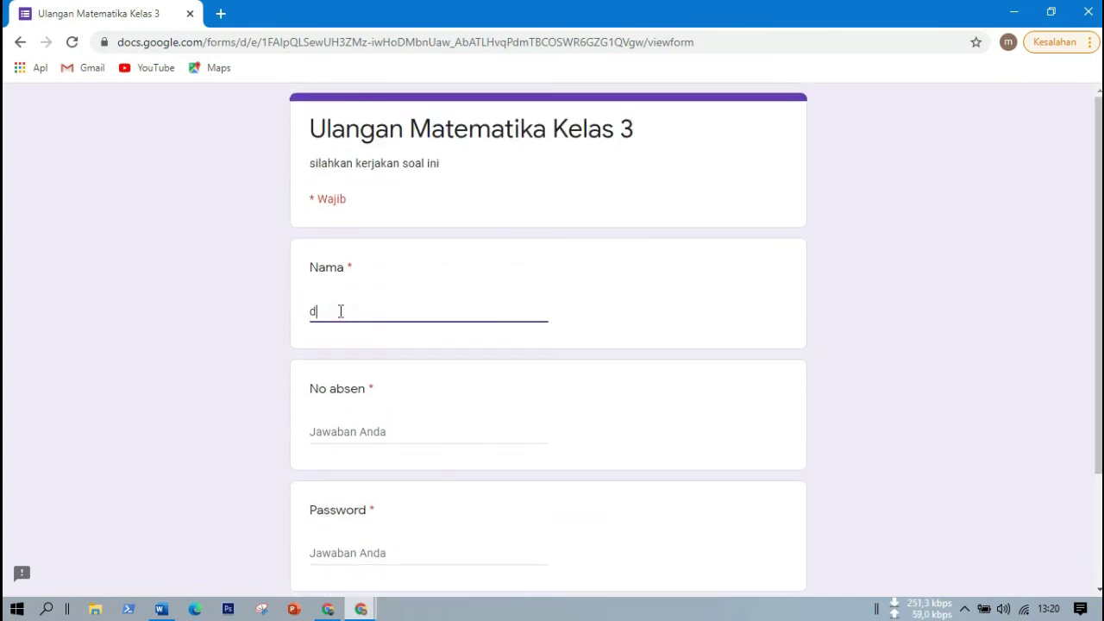
pyautogui.click(341, 431)
pyautogui.write('1')
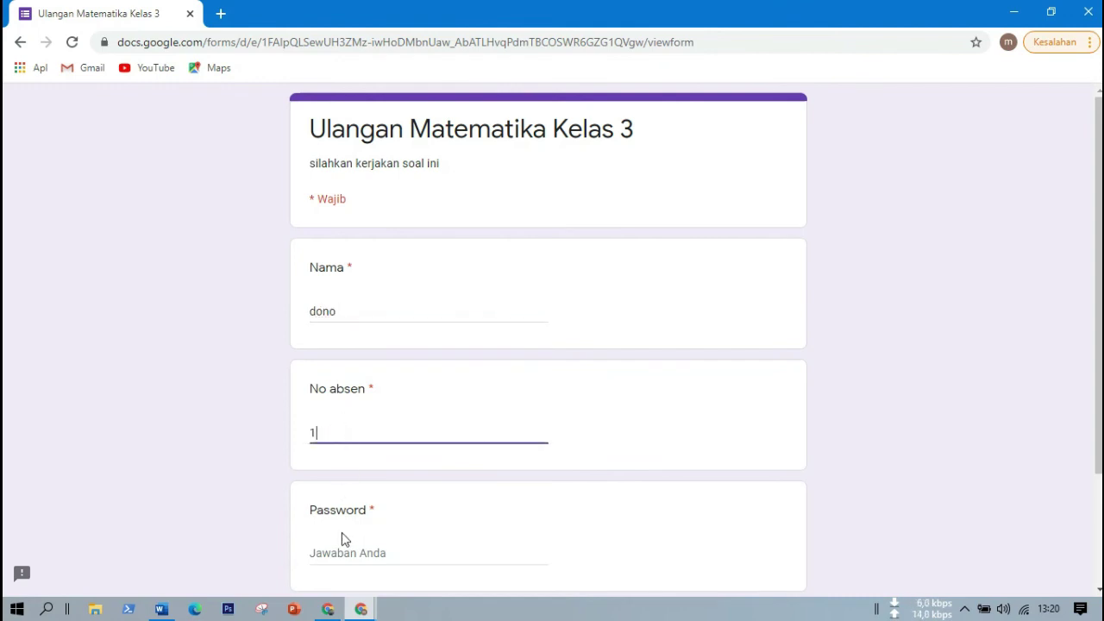
pyautogui.click(368, 559)
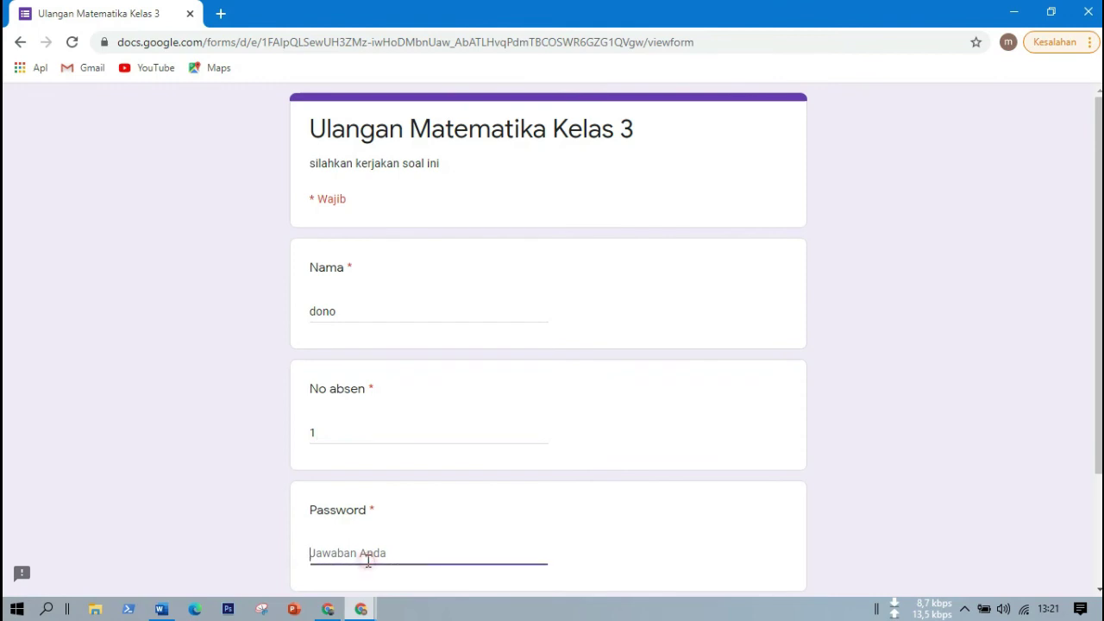
pyautogui.write('ulangan')
pyautogui.scroll(-2, 1078, 259)
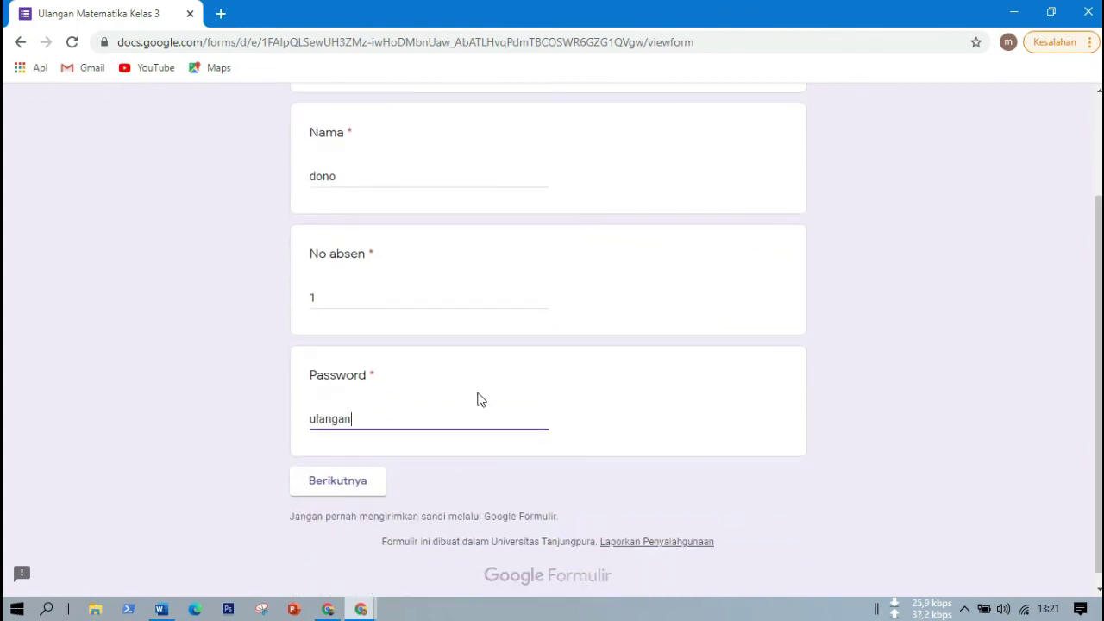
pyautogui.click(330, 483)
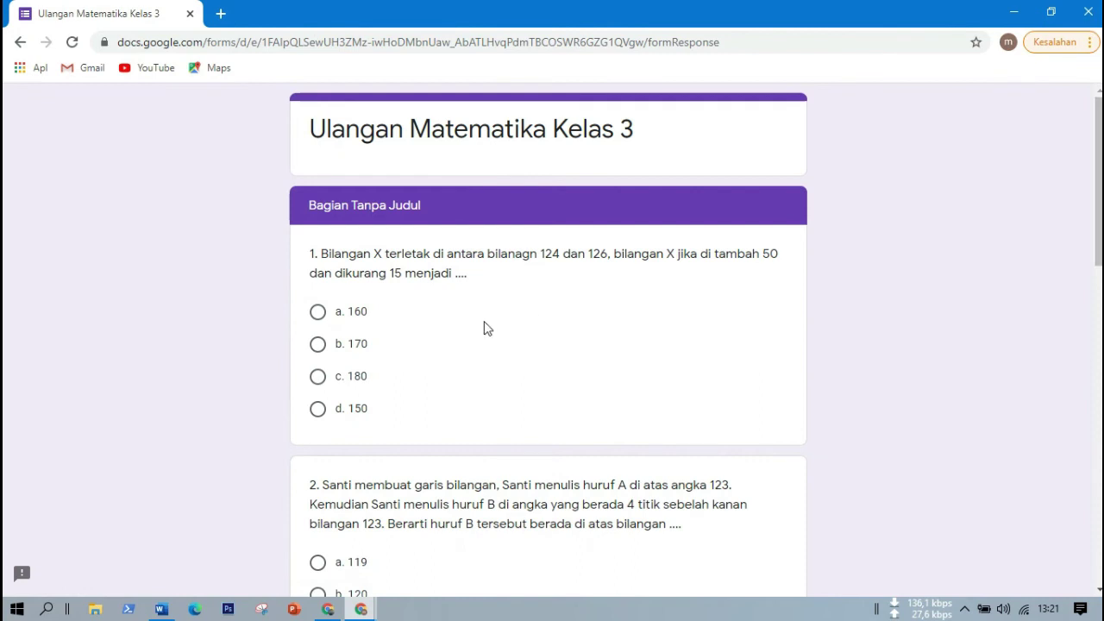
# Answer questions 1–5 with 160, 120, 2.729, Rp. 6.300 and Rp. 13.000,00, then submit.
pyautogui.click(342, 314)
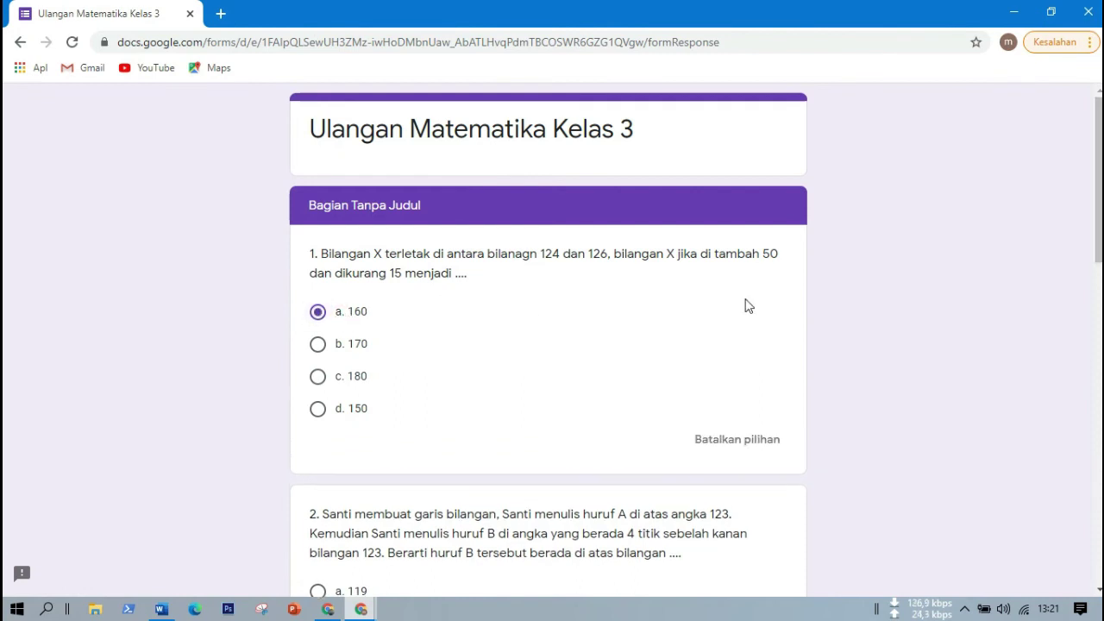
pyautogui.moveTo(1099, 233); pyautogui.dragTo(1100, 421)
pyautogui.click(324, 319)
pyautogui.click(324, 526)
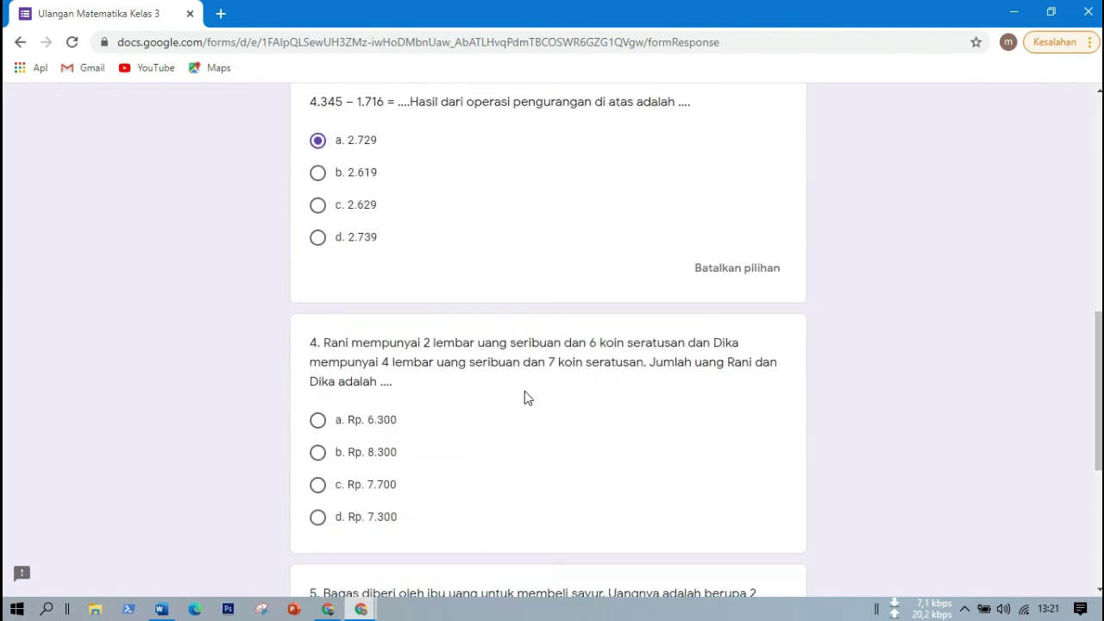
pyautogui.click(374, 425)
pyautogui.moveTo(1101, 380); pyautogui.dragTo(1101, 468)
pyautogui.click(398, 470)
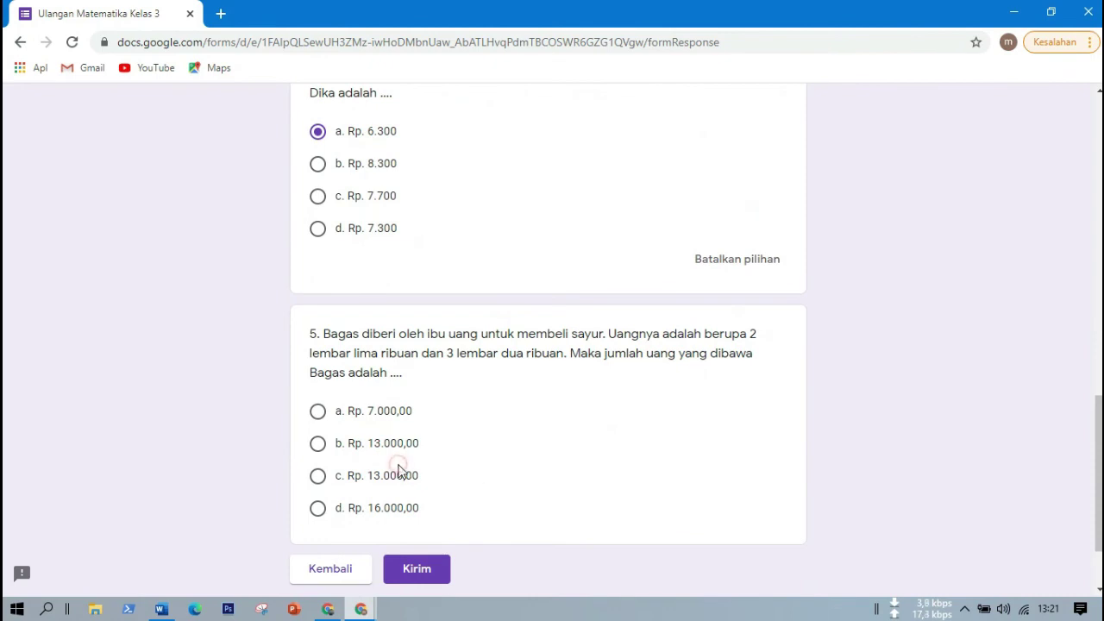
pyautogui.click(399, 471)
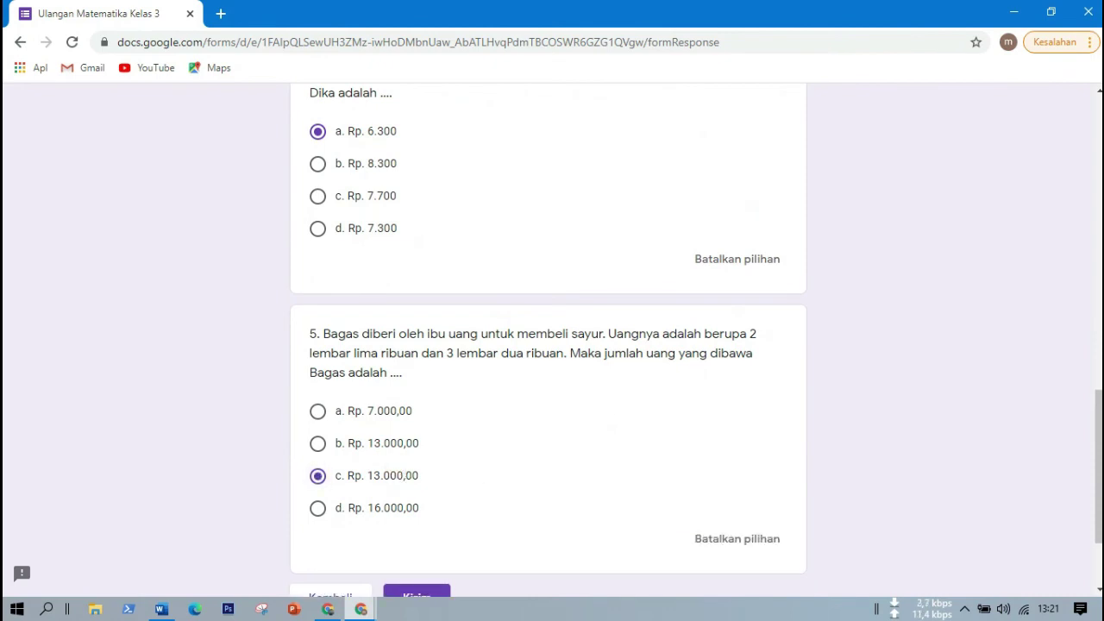
pyautogui.scroll(-2, 398, 471)
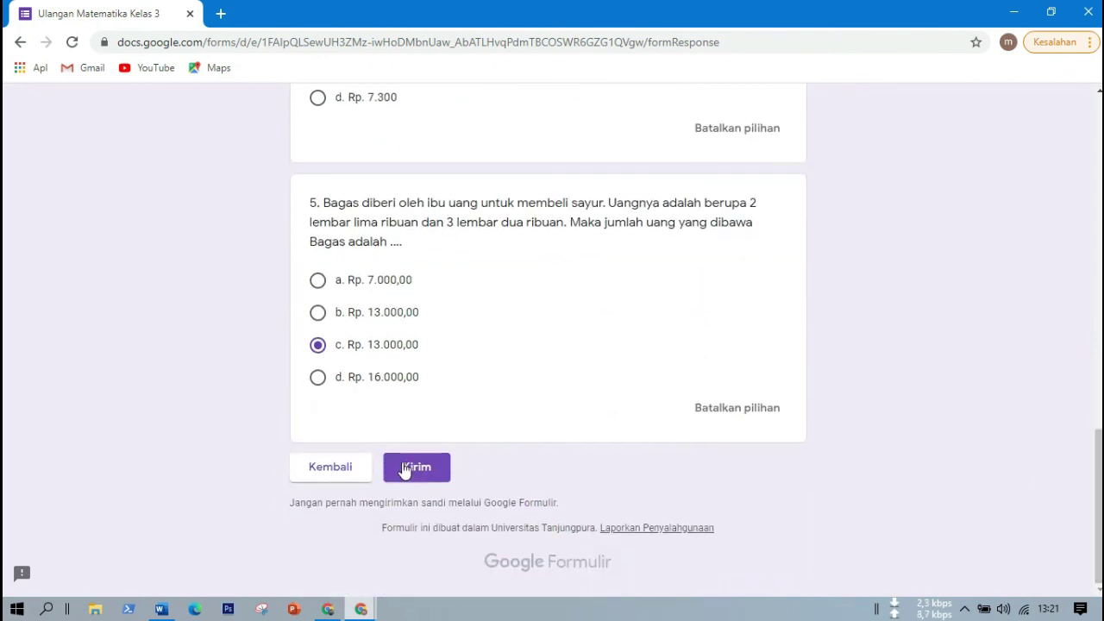
pyautogui.click(402, 468)
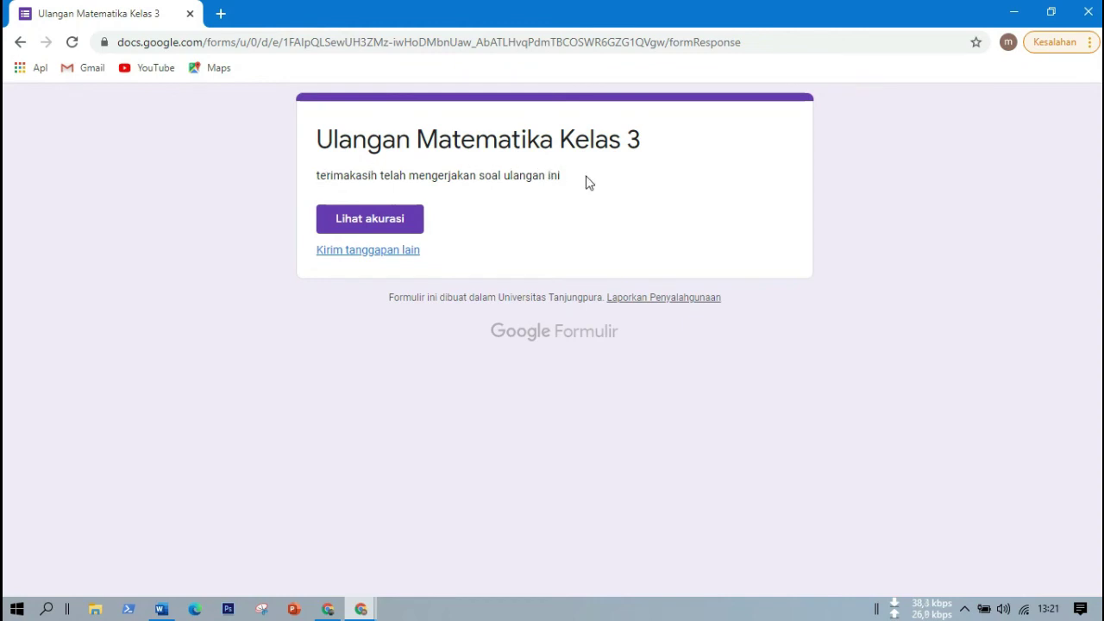
# Check the quiz score and correct answers, close that tab, and bring the editor window forward.
pyautogui.click(390, 230)
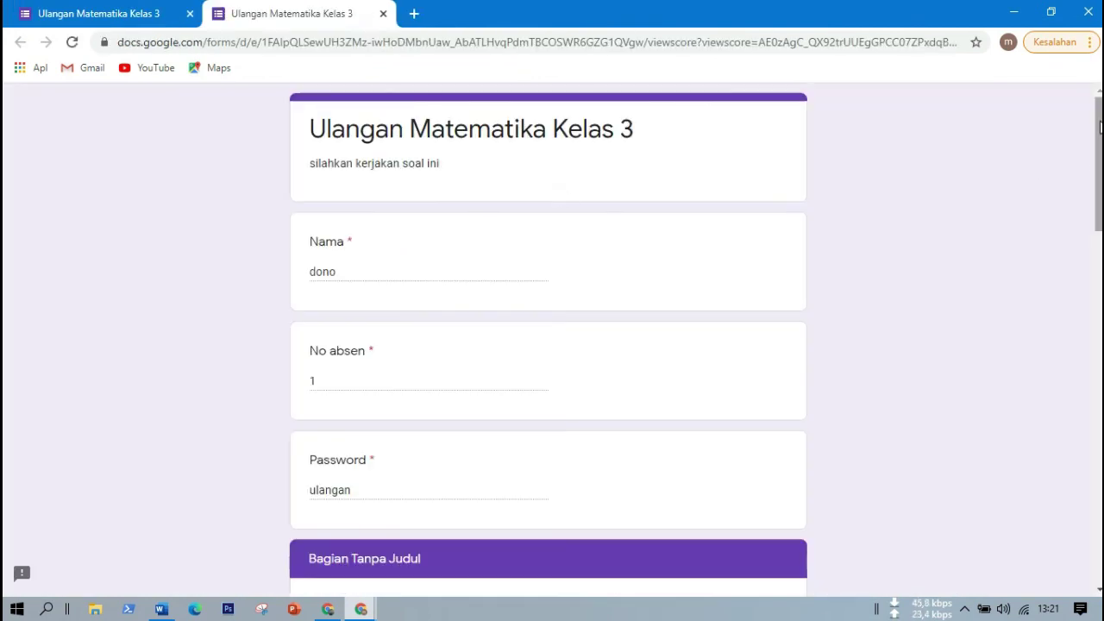
pyautogui.moveTo(1100, 138)
pyautogui.mouseDown()
pyautogui.moveTo(1079, 547)
pyautogui.moveTo(1096, 450)
pyautogui.moveTo(1101, 130)
pyautogui.mouseUp()
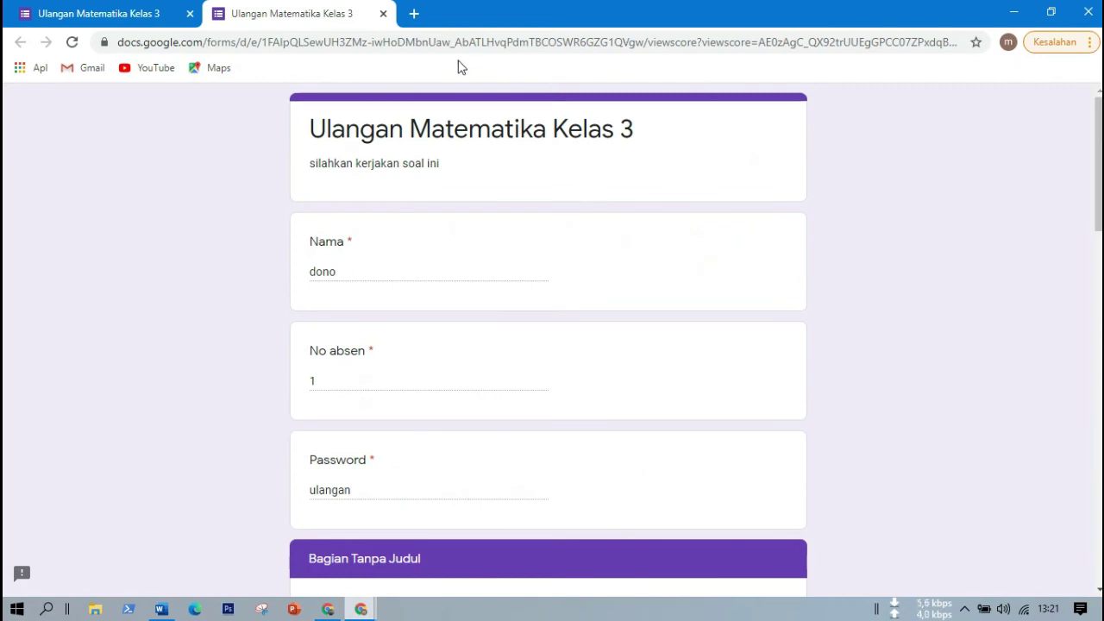
pyautogui.click(382, 15)
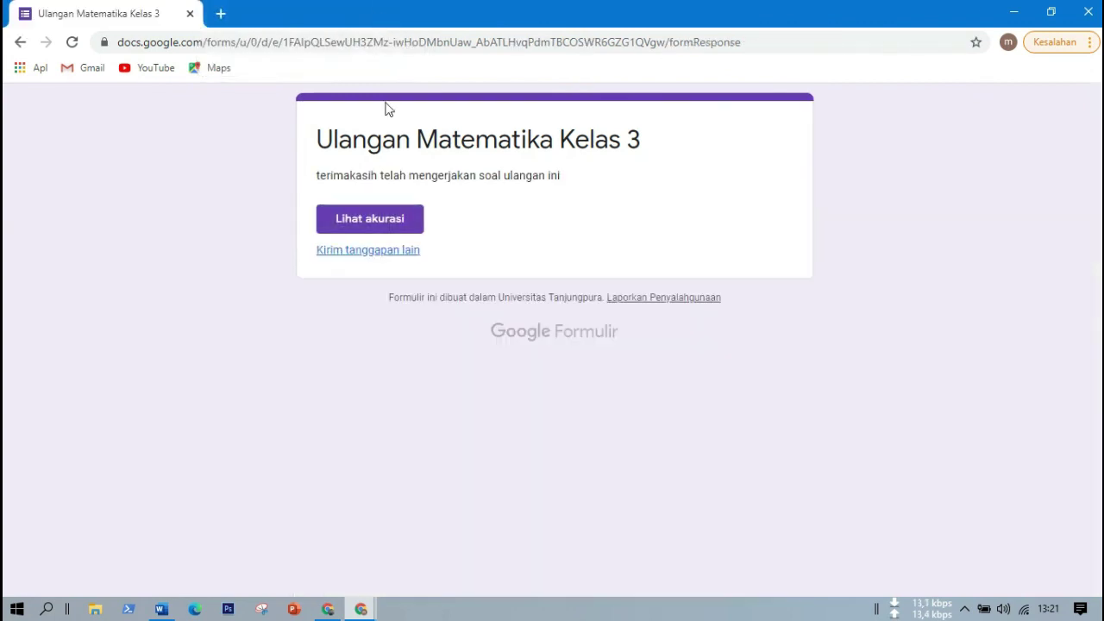
pyautogui.click(332, 609)
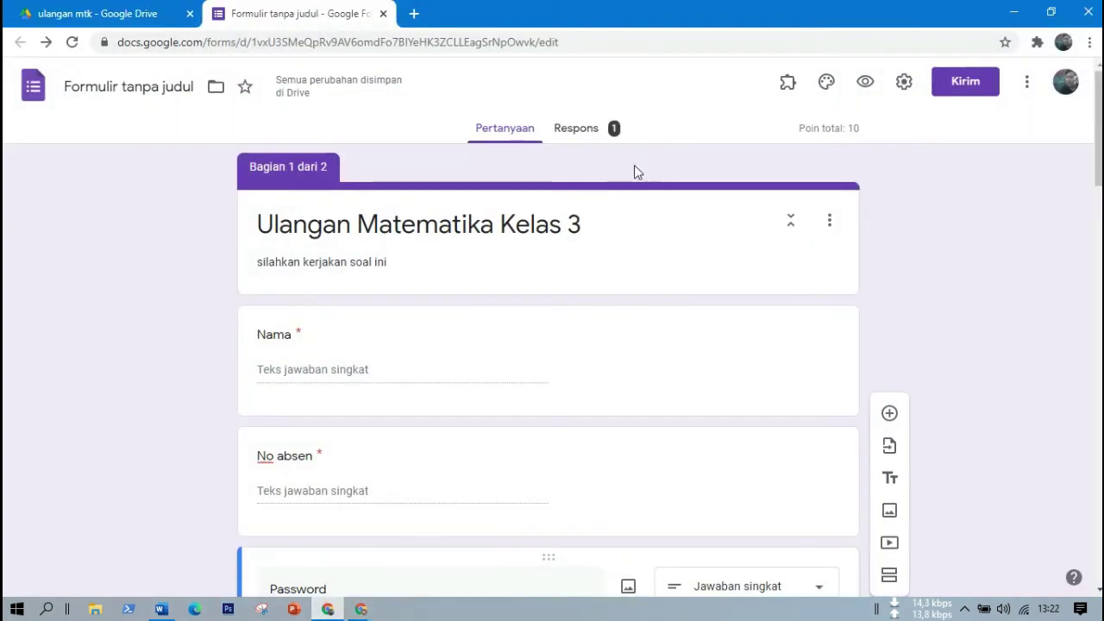
# Open Respons and scroll to the 4/10 average score and missed questions 3, 4 and 5.
pyautogui.click(583, 138)
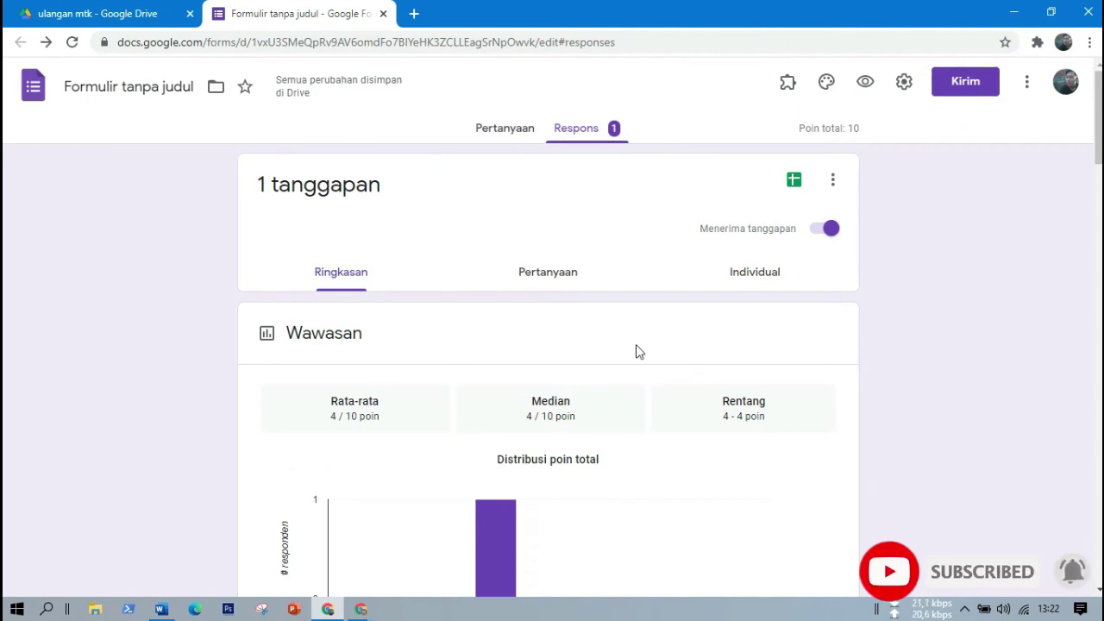
pyautogui.scroll(-2, 948, 177)
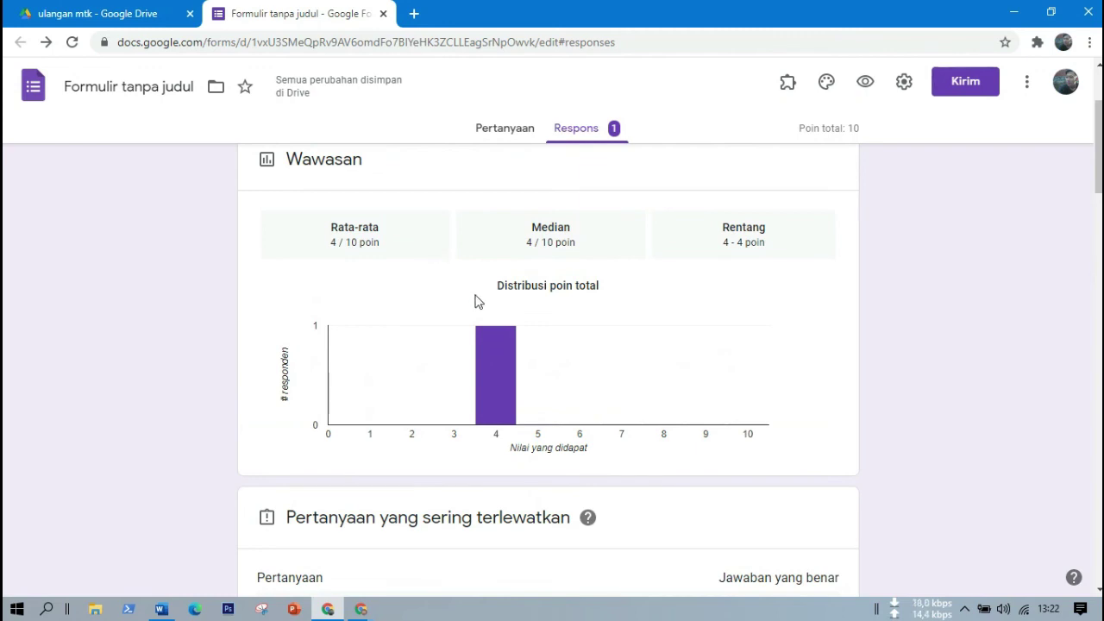
pyautogui.moveTo(511, 423)
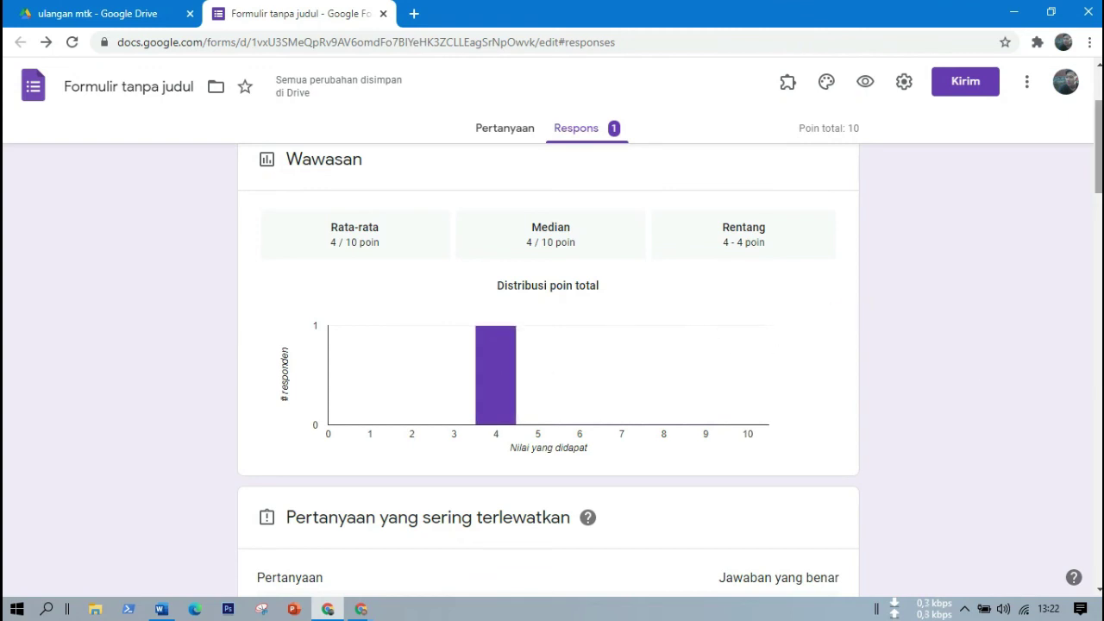
pyautogui.scroll(-1, 1099, 147)
pyautogui.scroll(-4, 548, 357)
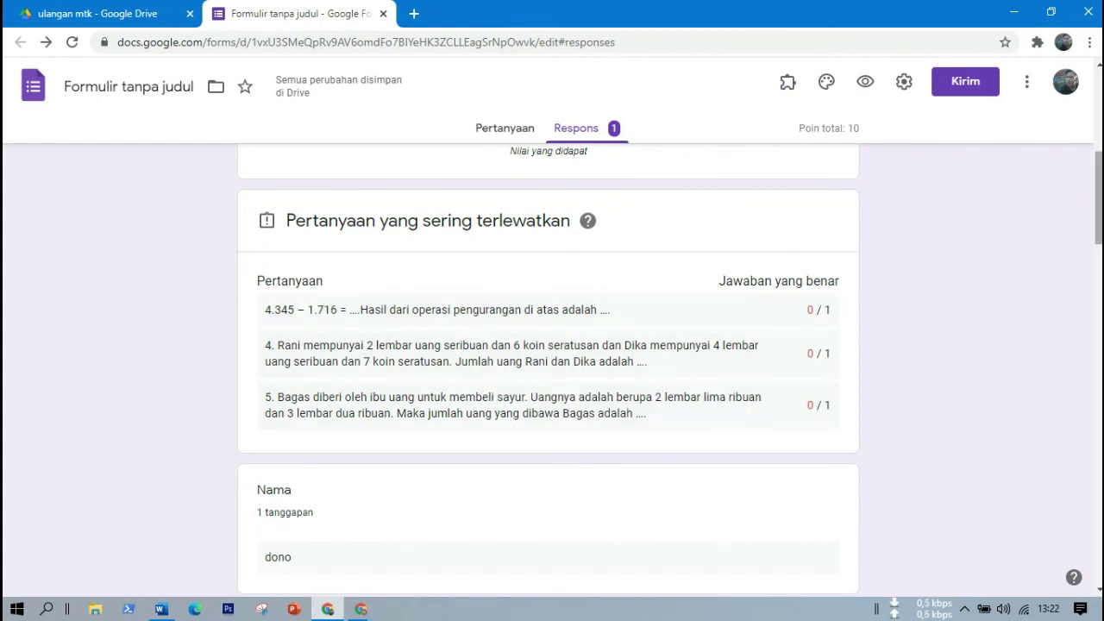
pyautogui.scroll(-3, 420, 252)
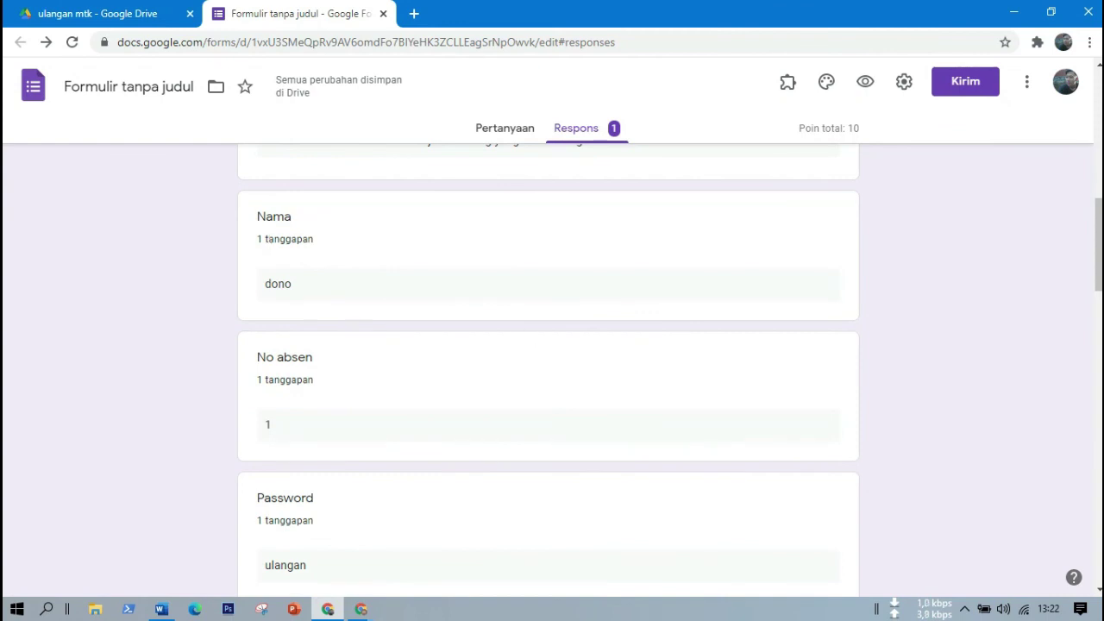
pyautogui.scroll(-3, 287, 255)
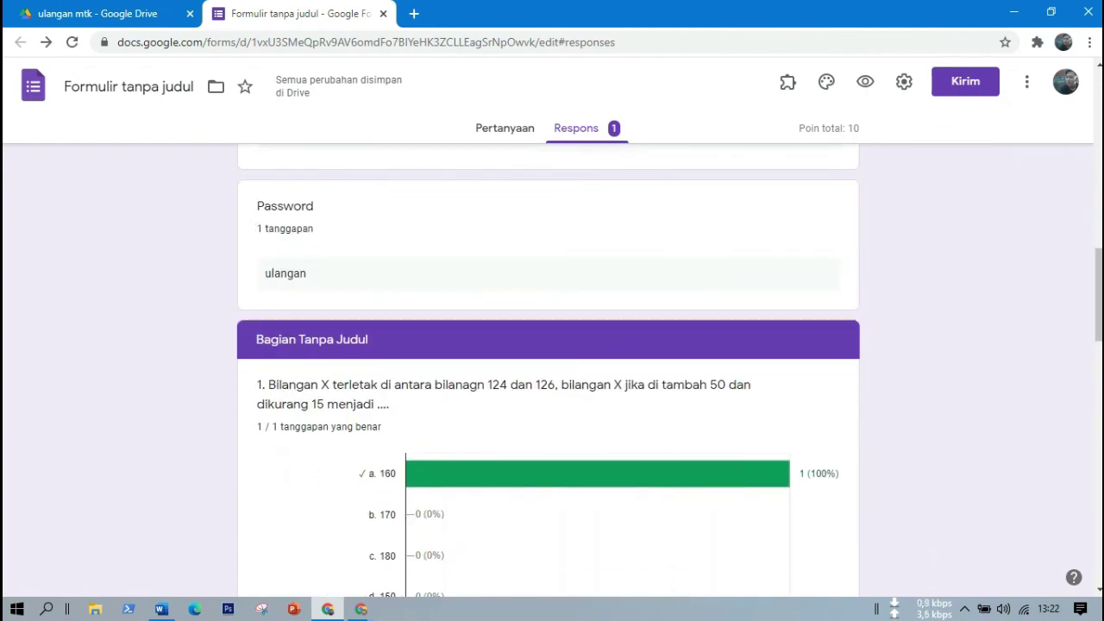
pyautogui.scroll(-1, 291, 289)
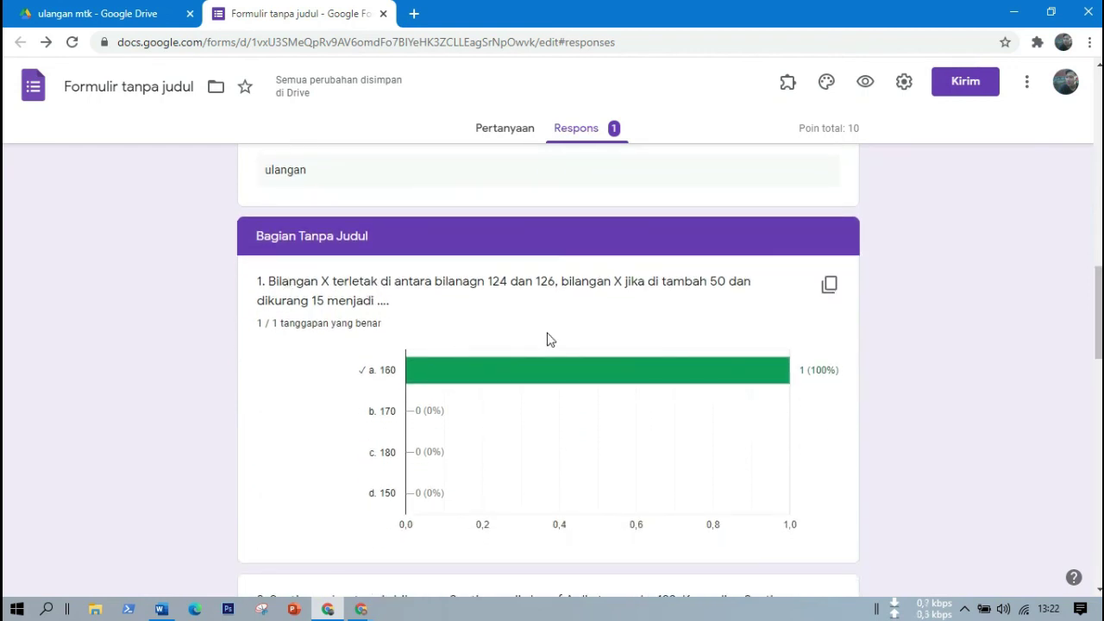
pyautogui.scroll(-7, 1098, 312)
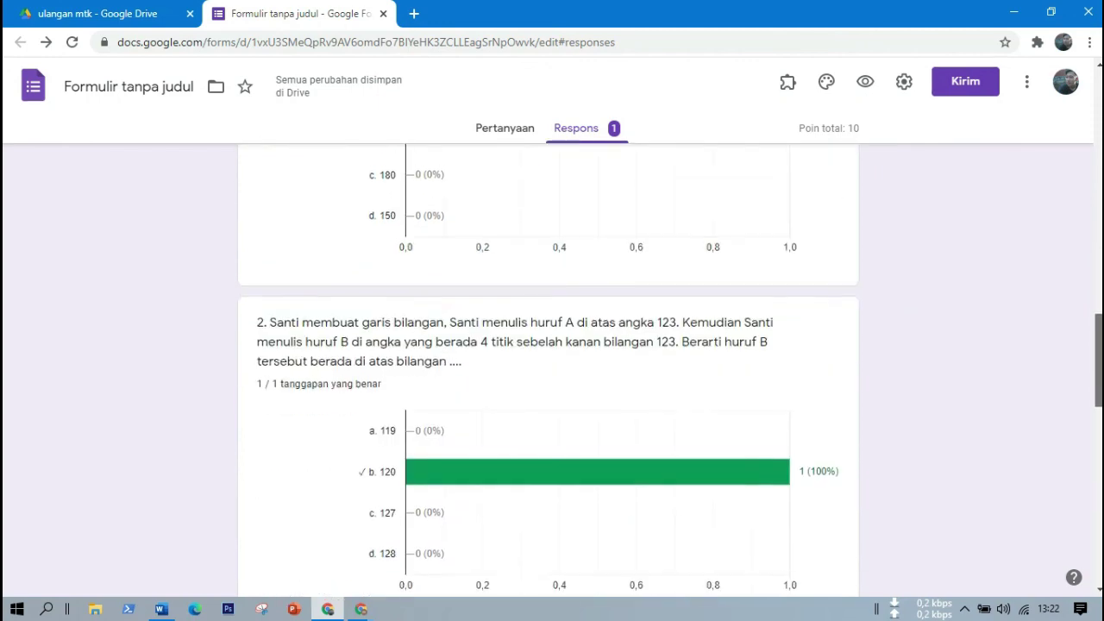
pyautogui.scroll(6, 575, 276)
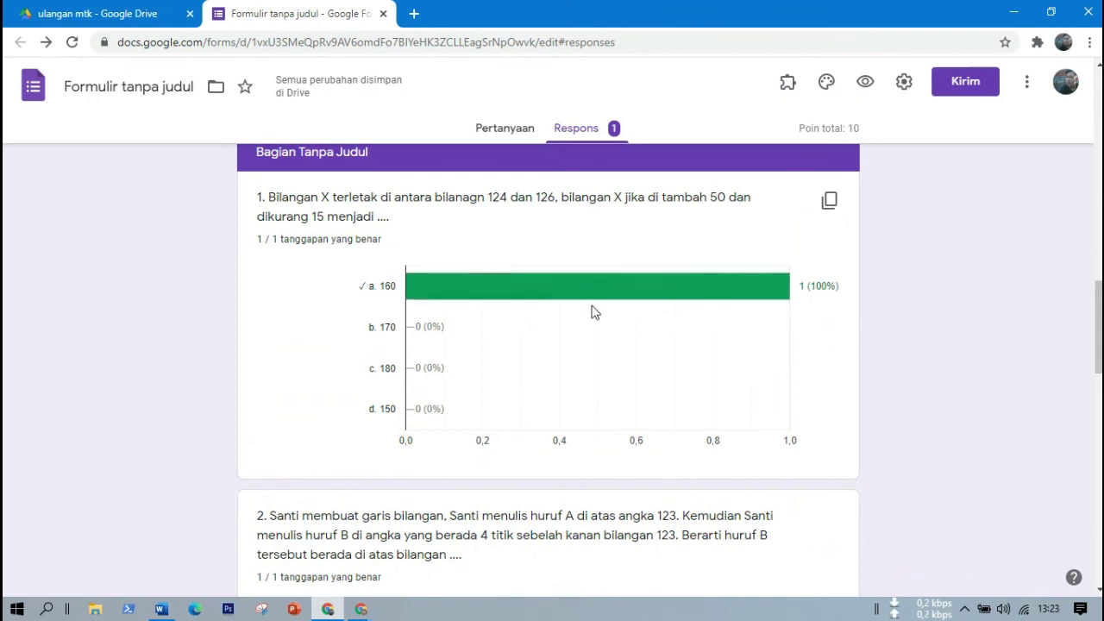
pyautogui.scroll(-7, 549, 371)
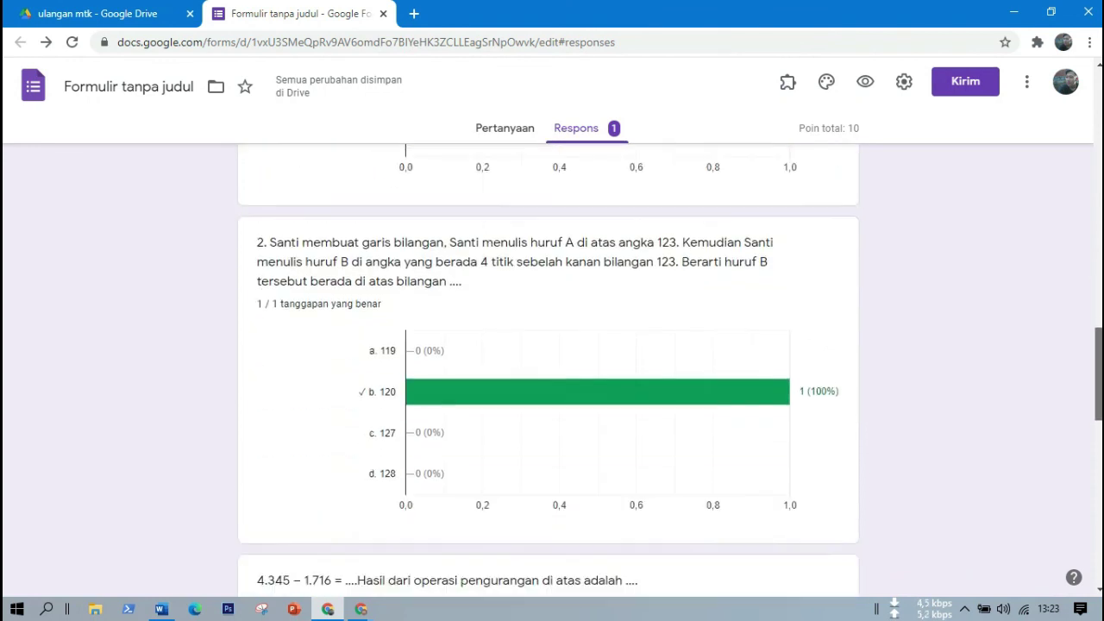
pyautogui.scroll(-1, 549, 371)
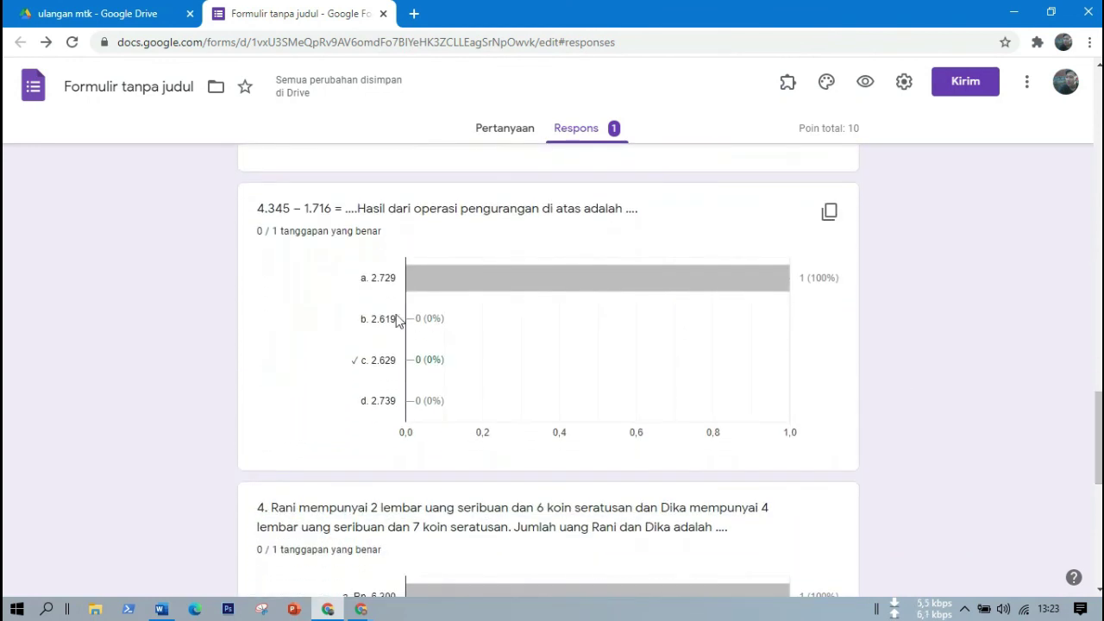
pyautogui.moveTo(479, 280)
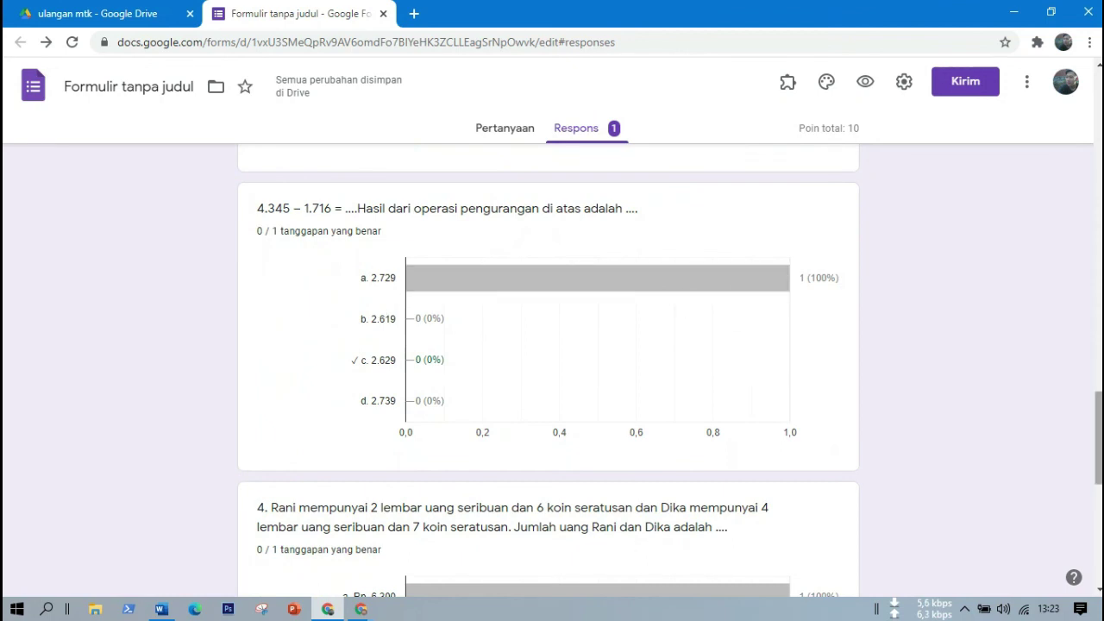
pyautogui.scroll(-4, 575, 367)
pyautogui.scroll(-3, 549, 371)
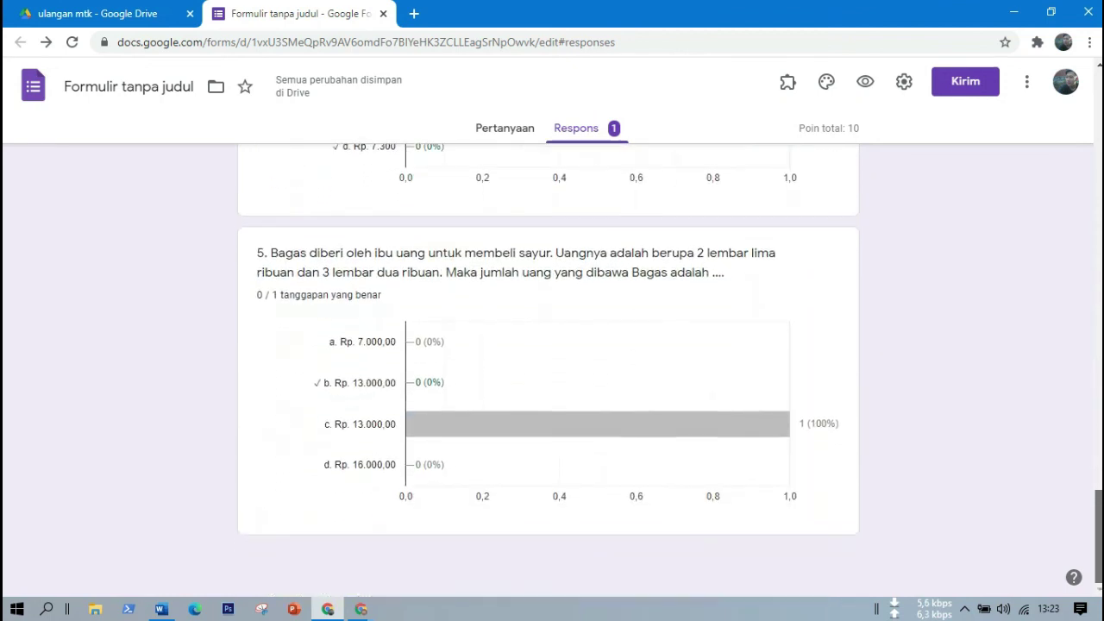
pyautogui.scroll(7, 548, 371)
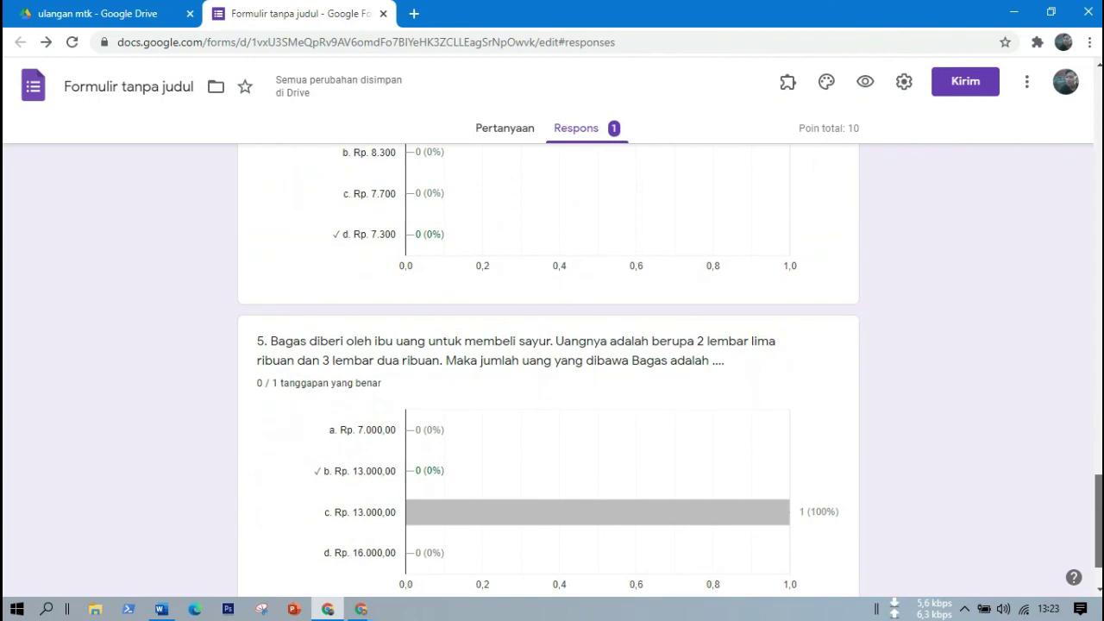
pyautogui.scroll(10, 548, 371)
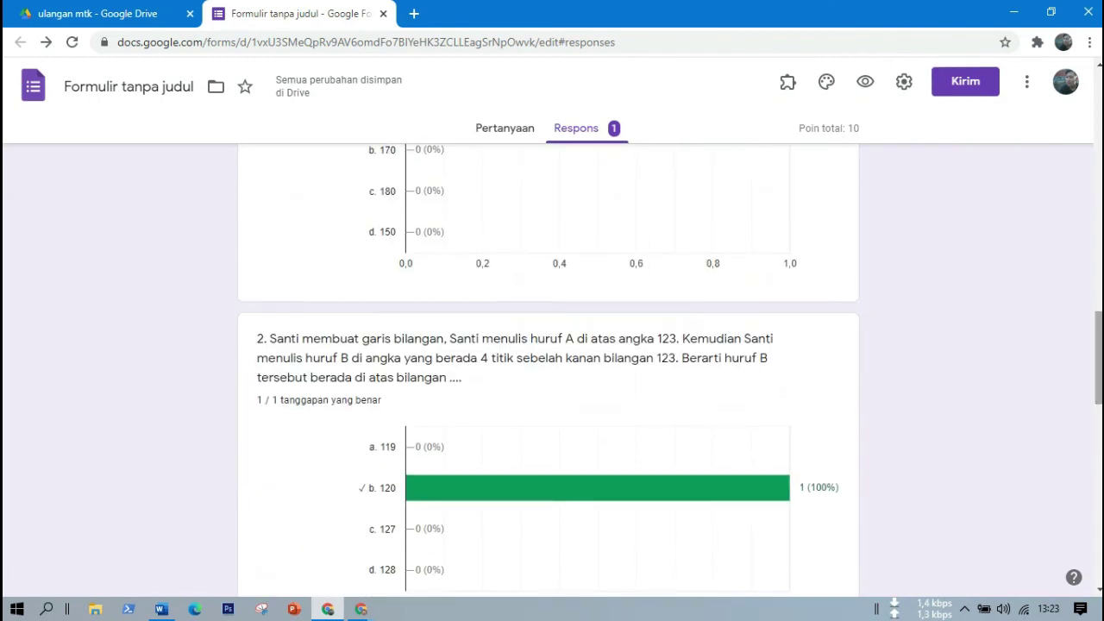
pyautogui.scroll(5, 549, 371)
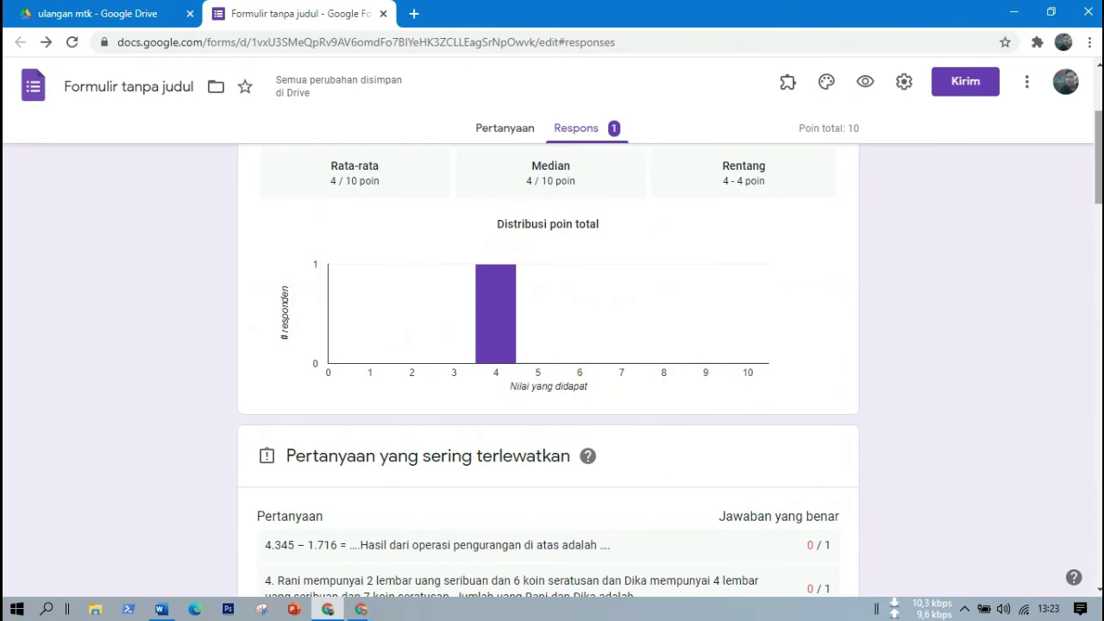
pyautogui.scroll(3, 549, 371)
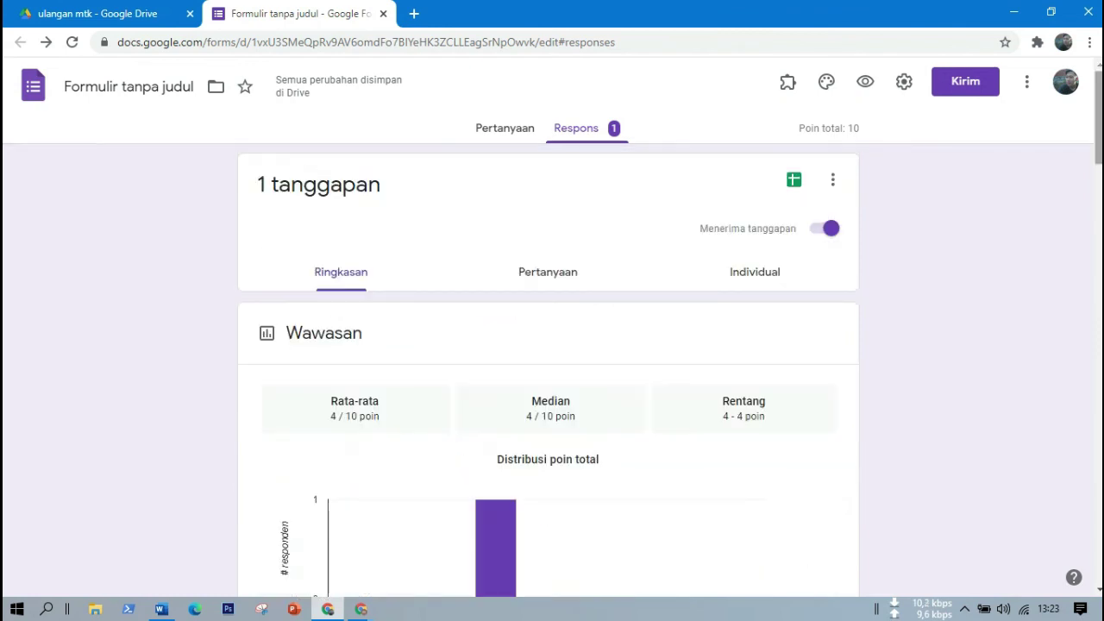
# Start printing all responses, cancel it, then bring up the Sheets response-destination choice.
pyautogui.click(833, 182)
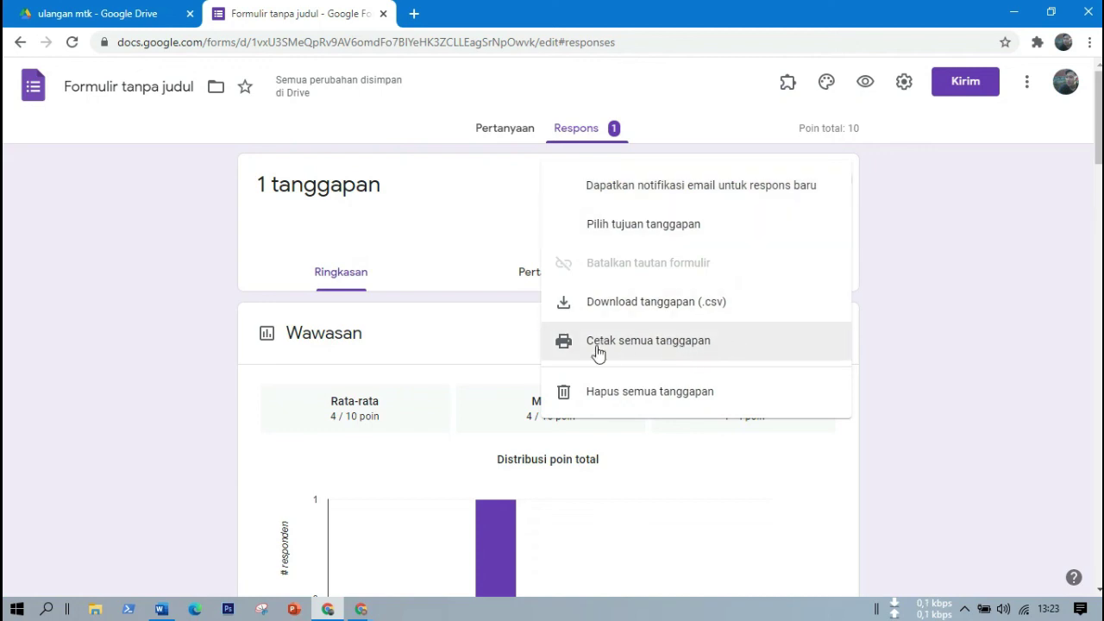
pyautogui.click(686, 350)
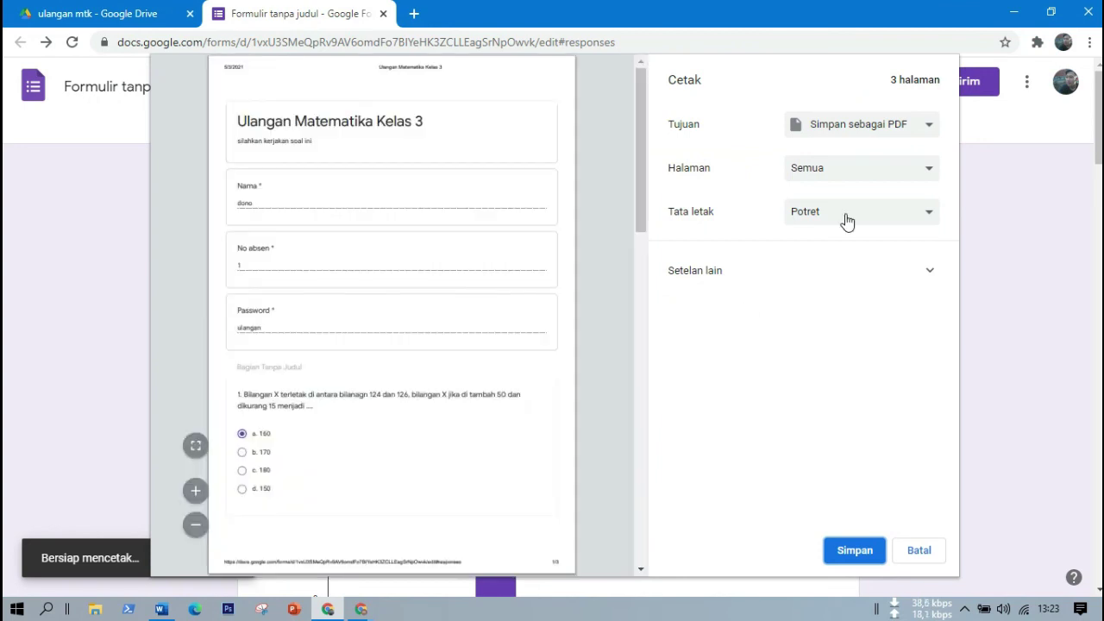
pyautogui.click(921, 555)
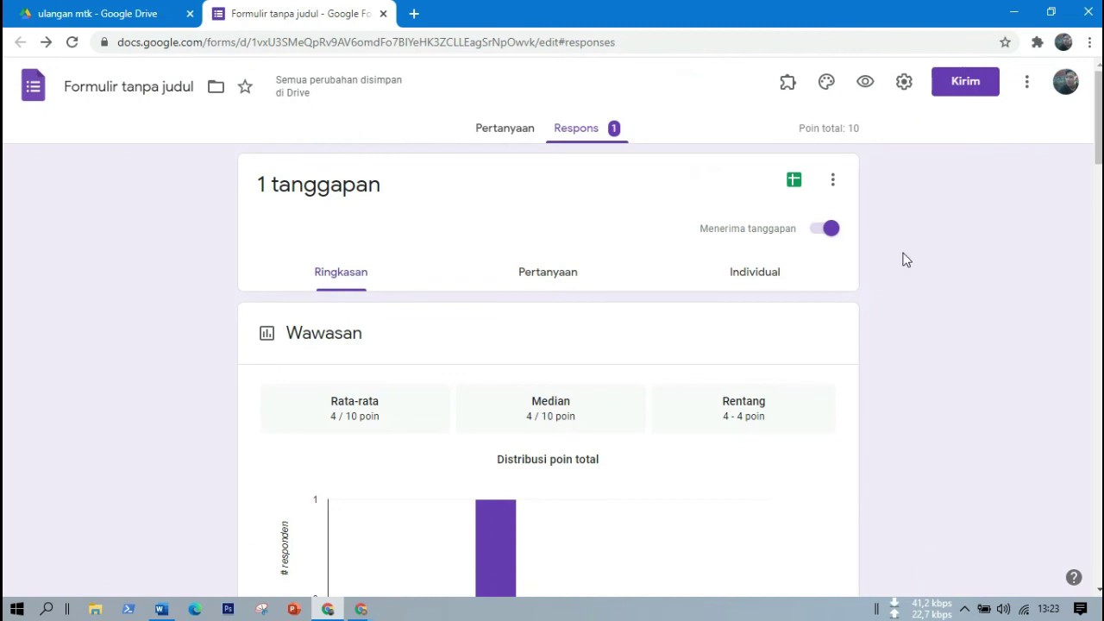
pyautogui.click(793, 183)
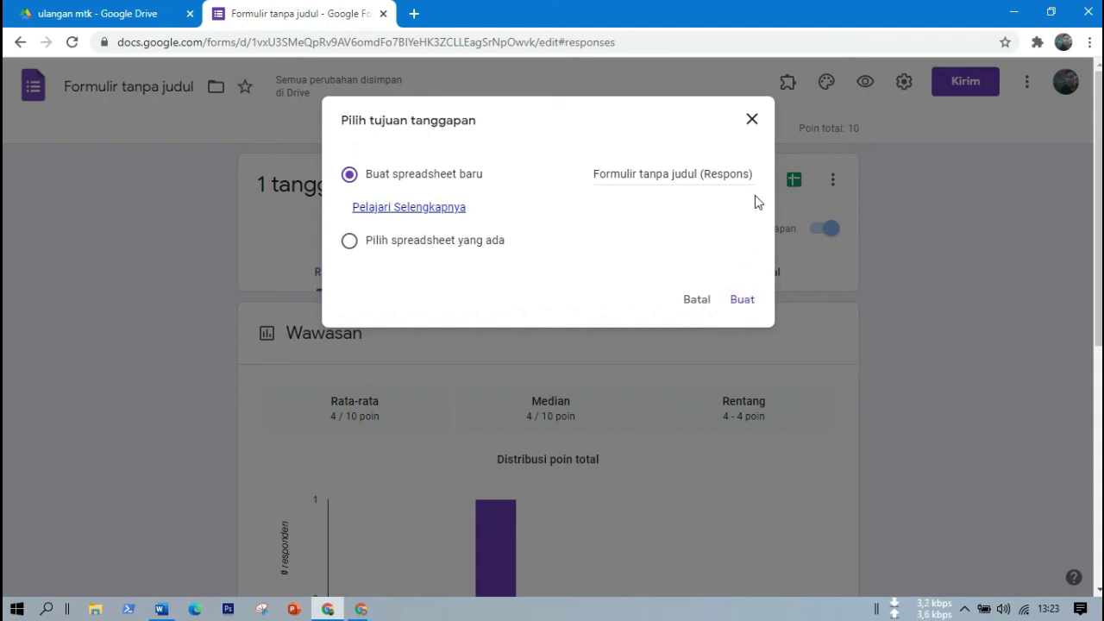
# Reopen the Sheets dialog and create the new spreadsheet 'Formulir tanpa judul (Respons)'.
pyautogui.click(752, 126)
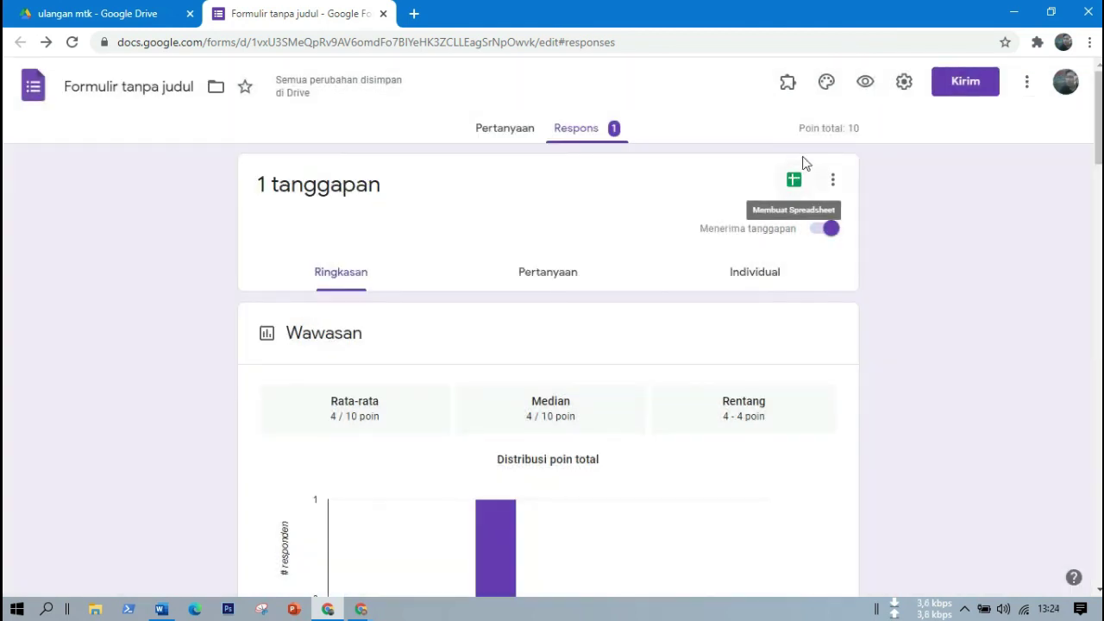
pyautogui.click(792, 179)
pyautogui.click(794, 180)
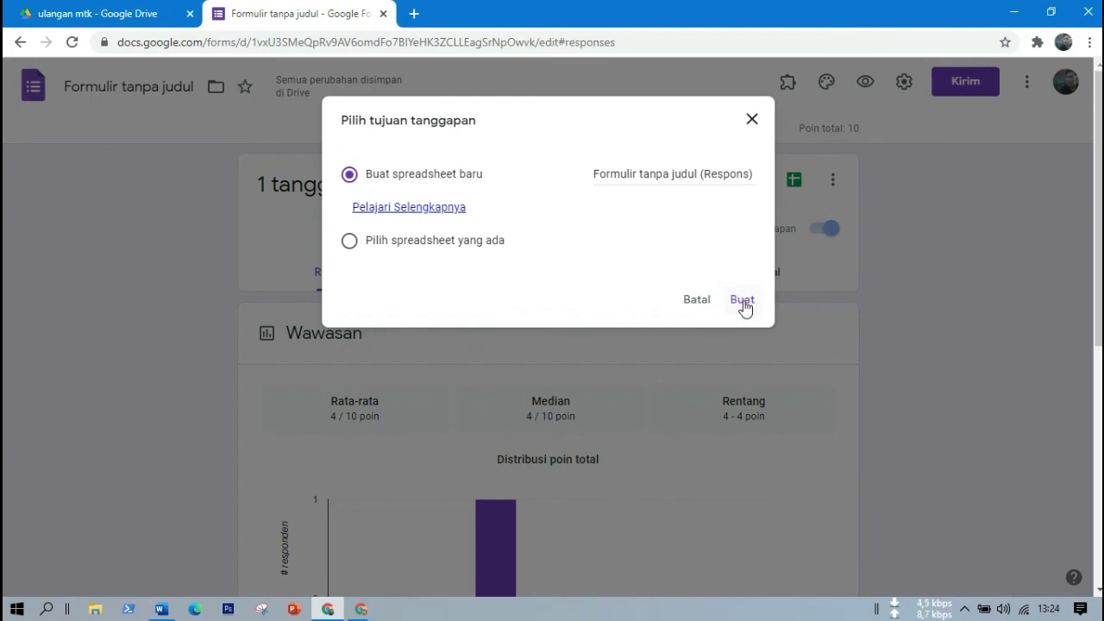
pyautogui.click(743, 300)
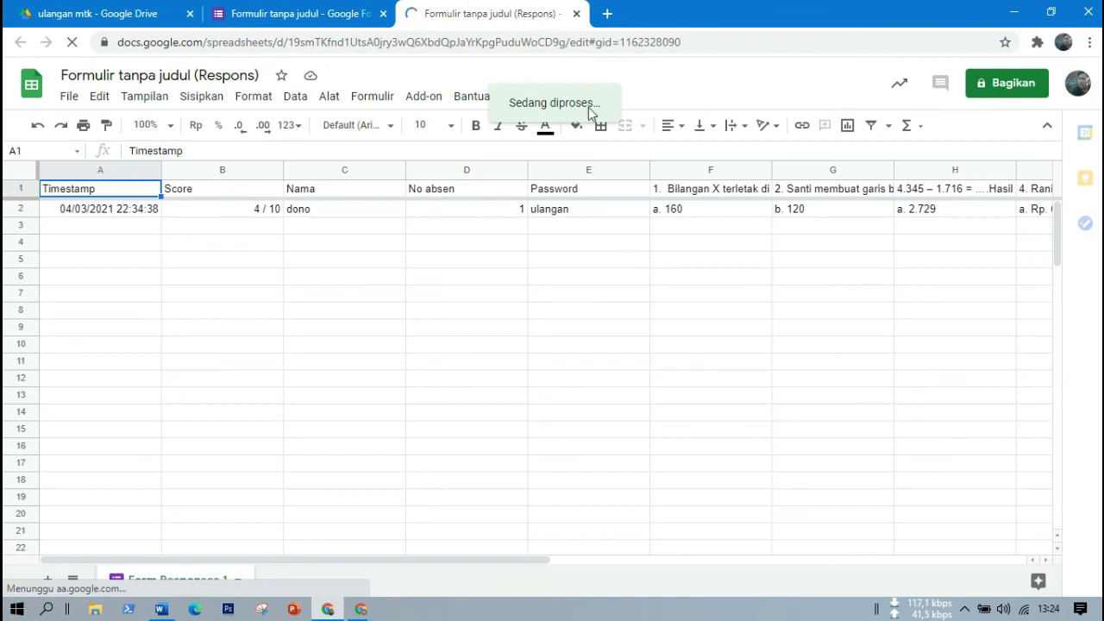
# Dismiss the edit-history tip, scroll across the 4 / 10 response row, and return to Forms.
pyautogui.click(228, 316)
pyautogui.click(319, 202)
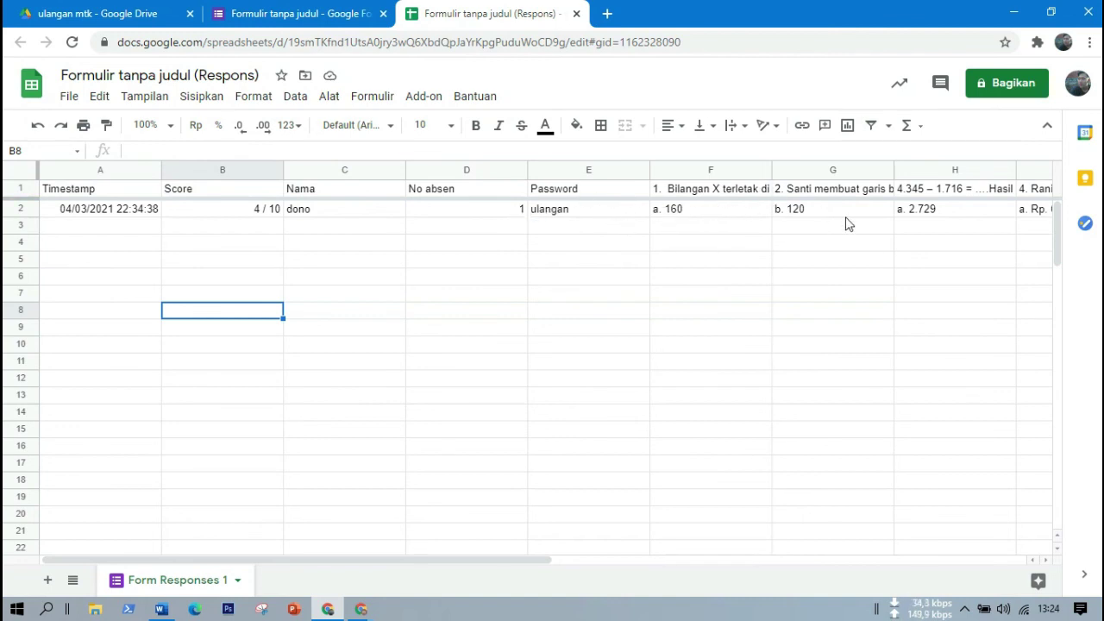
pyautogui.moveTo(499, 562); pyautogui.dragTo(887, 538)
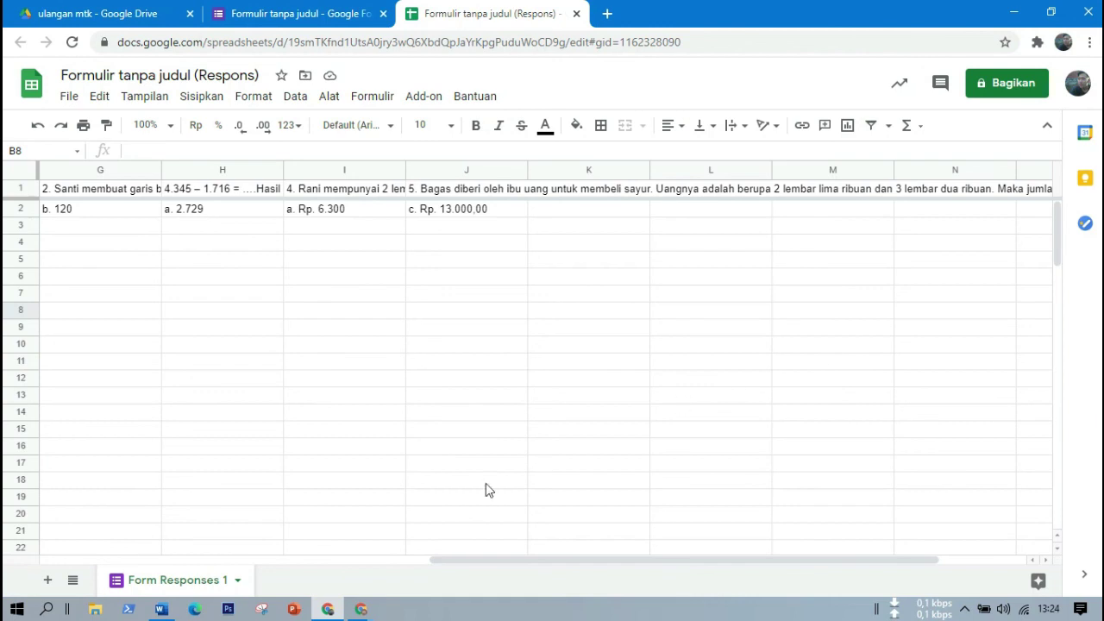
pyautogui.moveTo(464, 562); pyautogui.dragTo(93, 562)
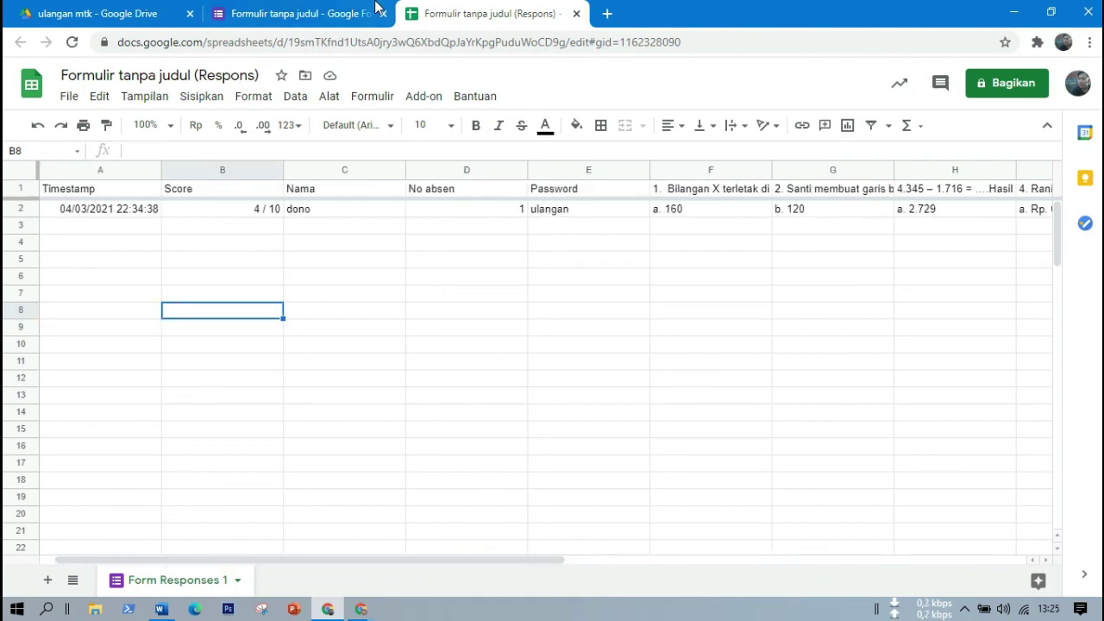
pyautogui.click(289, 13)
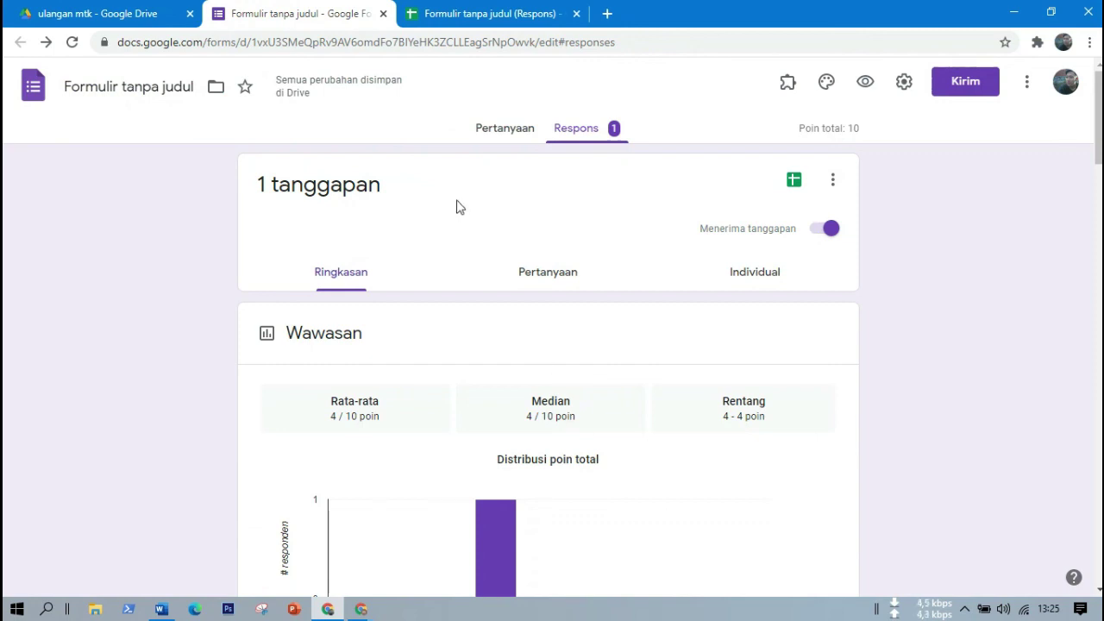
# Switch to the Pertanyaan tab of 'Ulangan Matematika Kelas 3'.
pyautogui.click(532, 142)
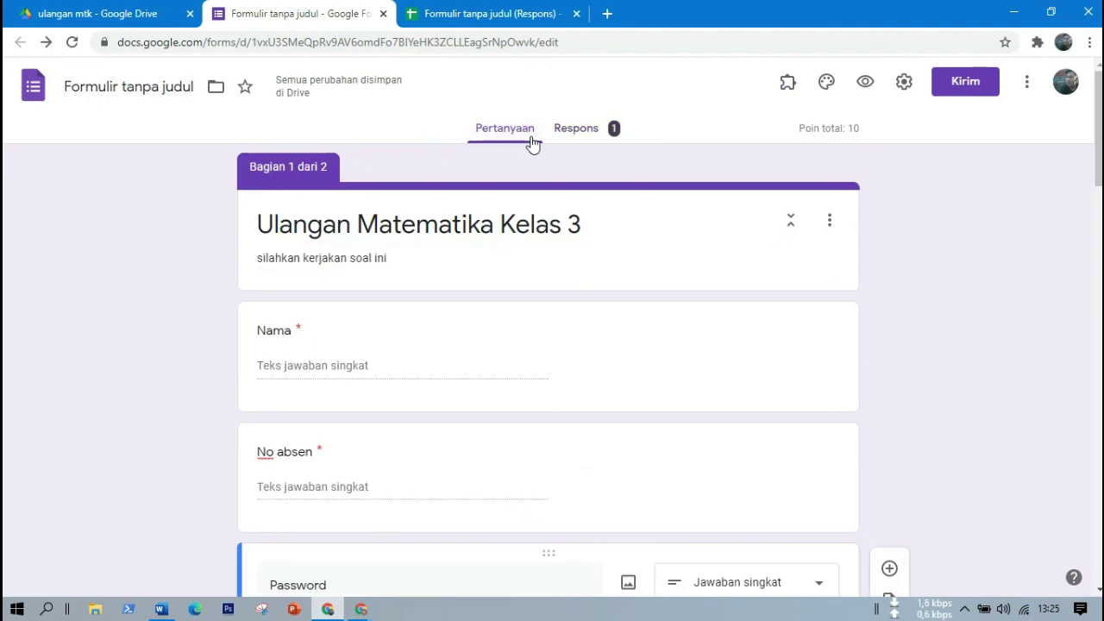